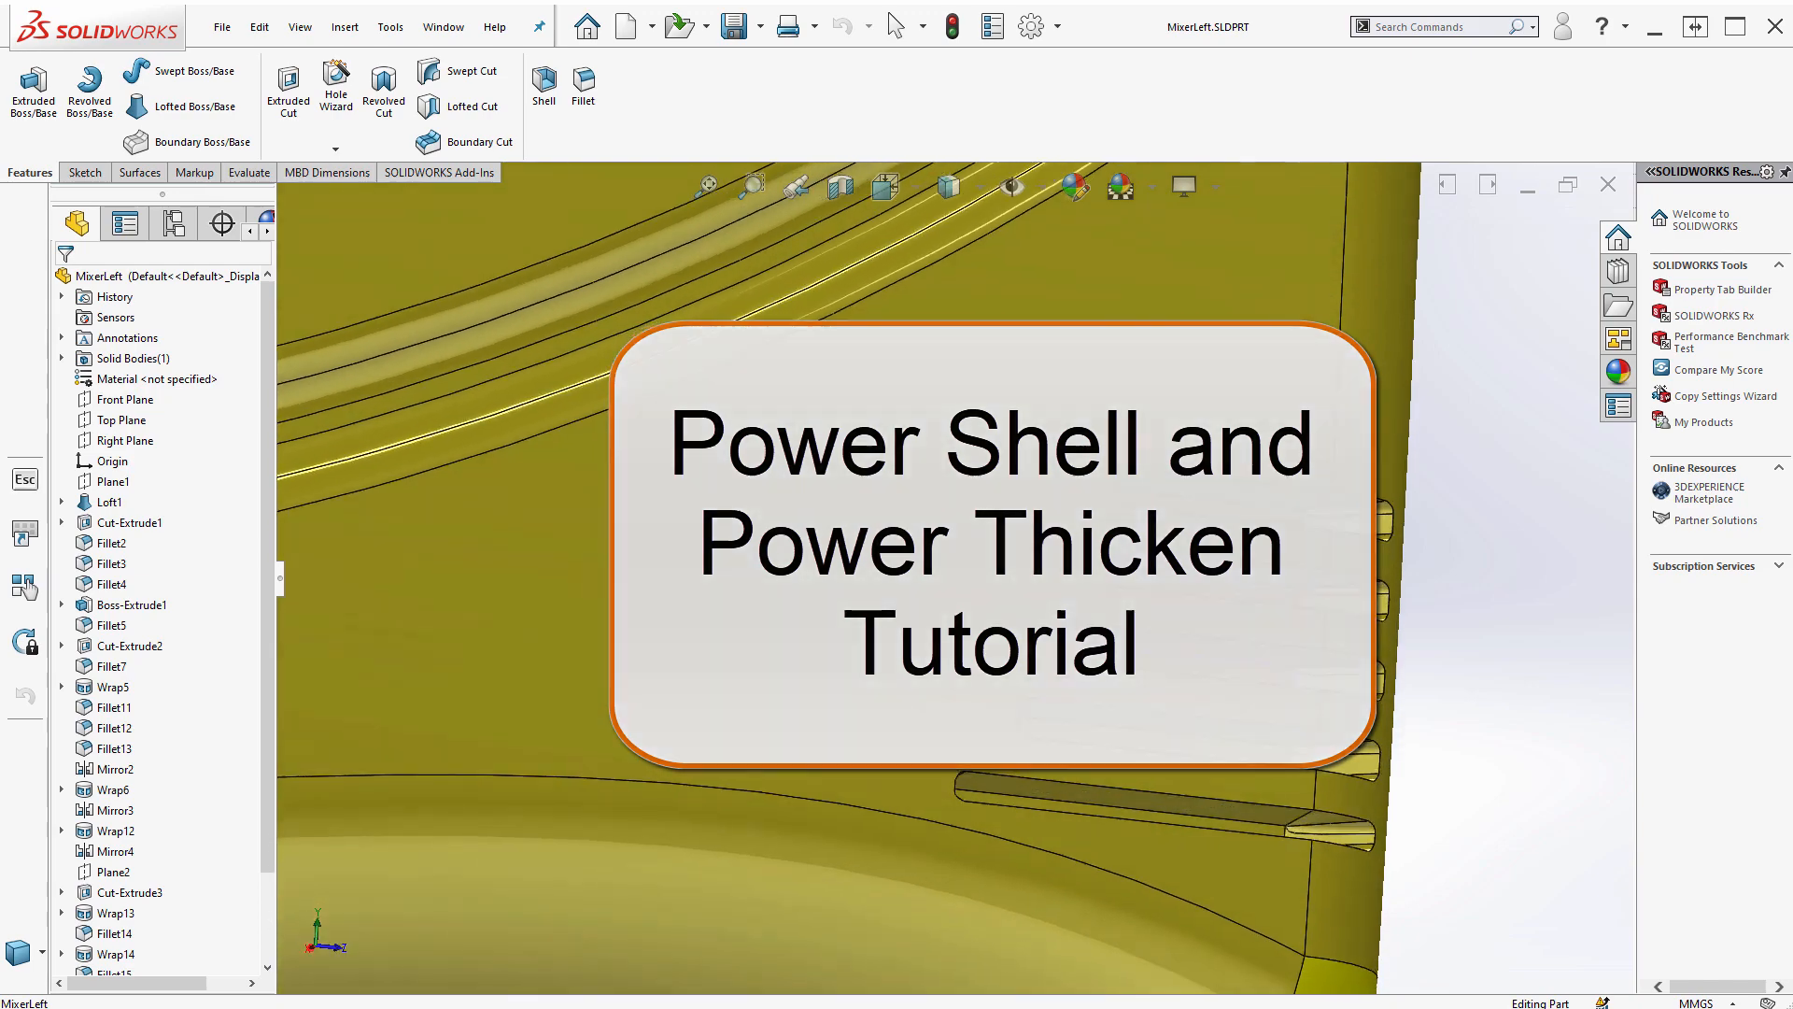
# - Examine the mixer housing from all sides, including the vent slots, the curved groove and the flat back face
pyautogui.press('z')
pyautogui.press('z')
pyautogui.press('z')
pyautogui.press('z')
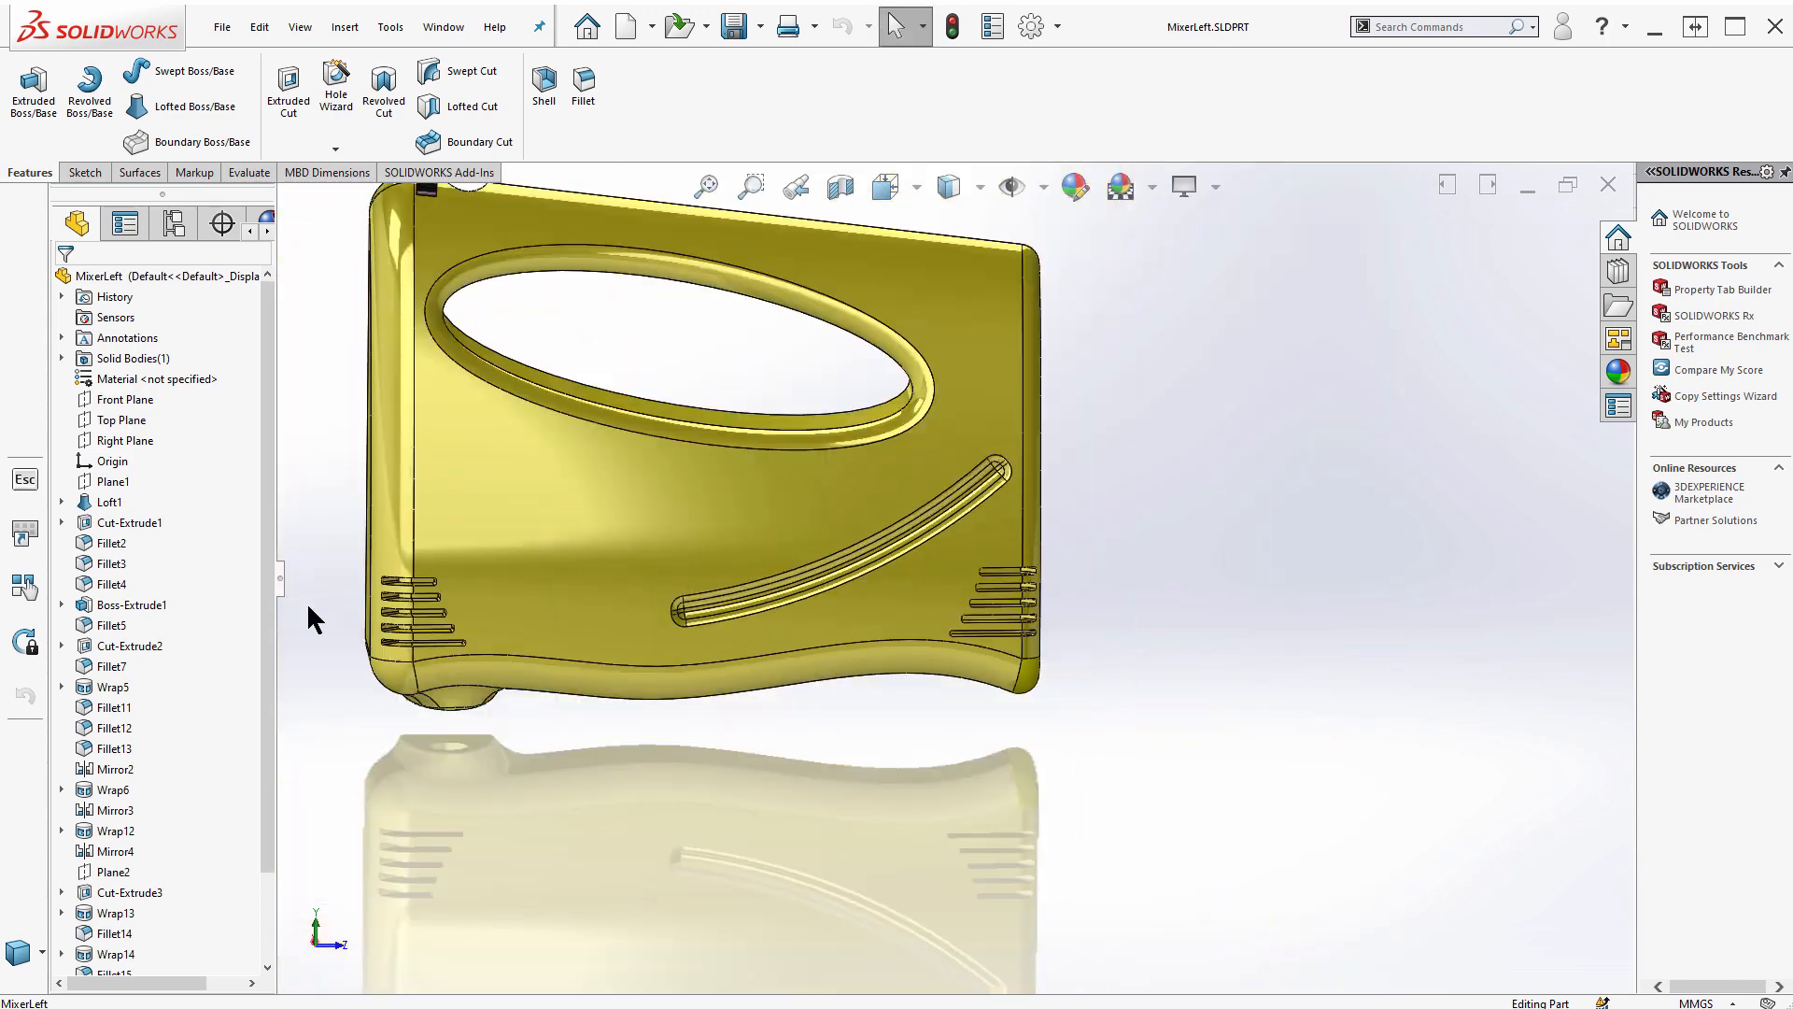
pyautogui.scroll(-5, 306, 602)
pyautogui.scroll(-2, 699, 590)
pyautogui.moveTo(843, 603)
pyautogui.mouseDown(button='middle')
pyautogui.moveTo(849, 645)
pyautogui.moveTo(820, 548)
pyautogui.moveTo(876, 588)
pyautogui.moveTo(821, 584)
pyautogui.mouseUp(button='middle')
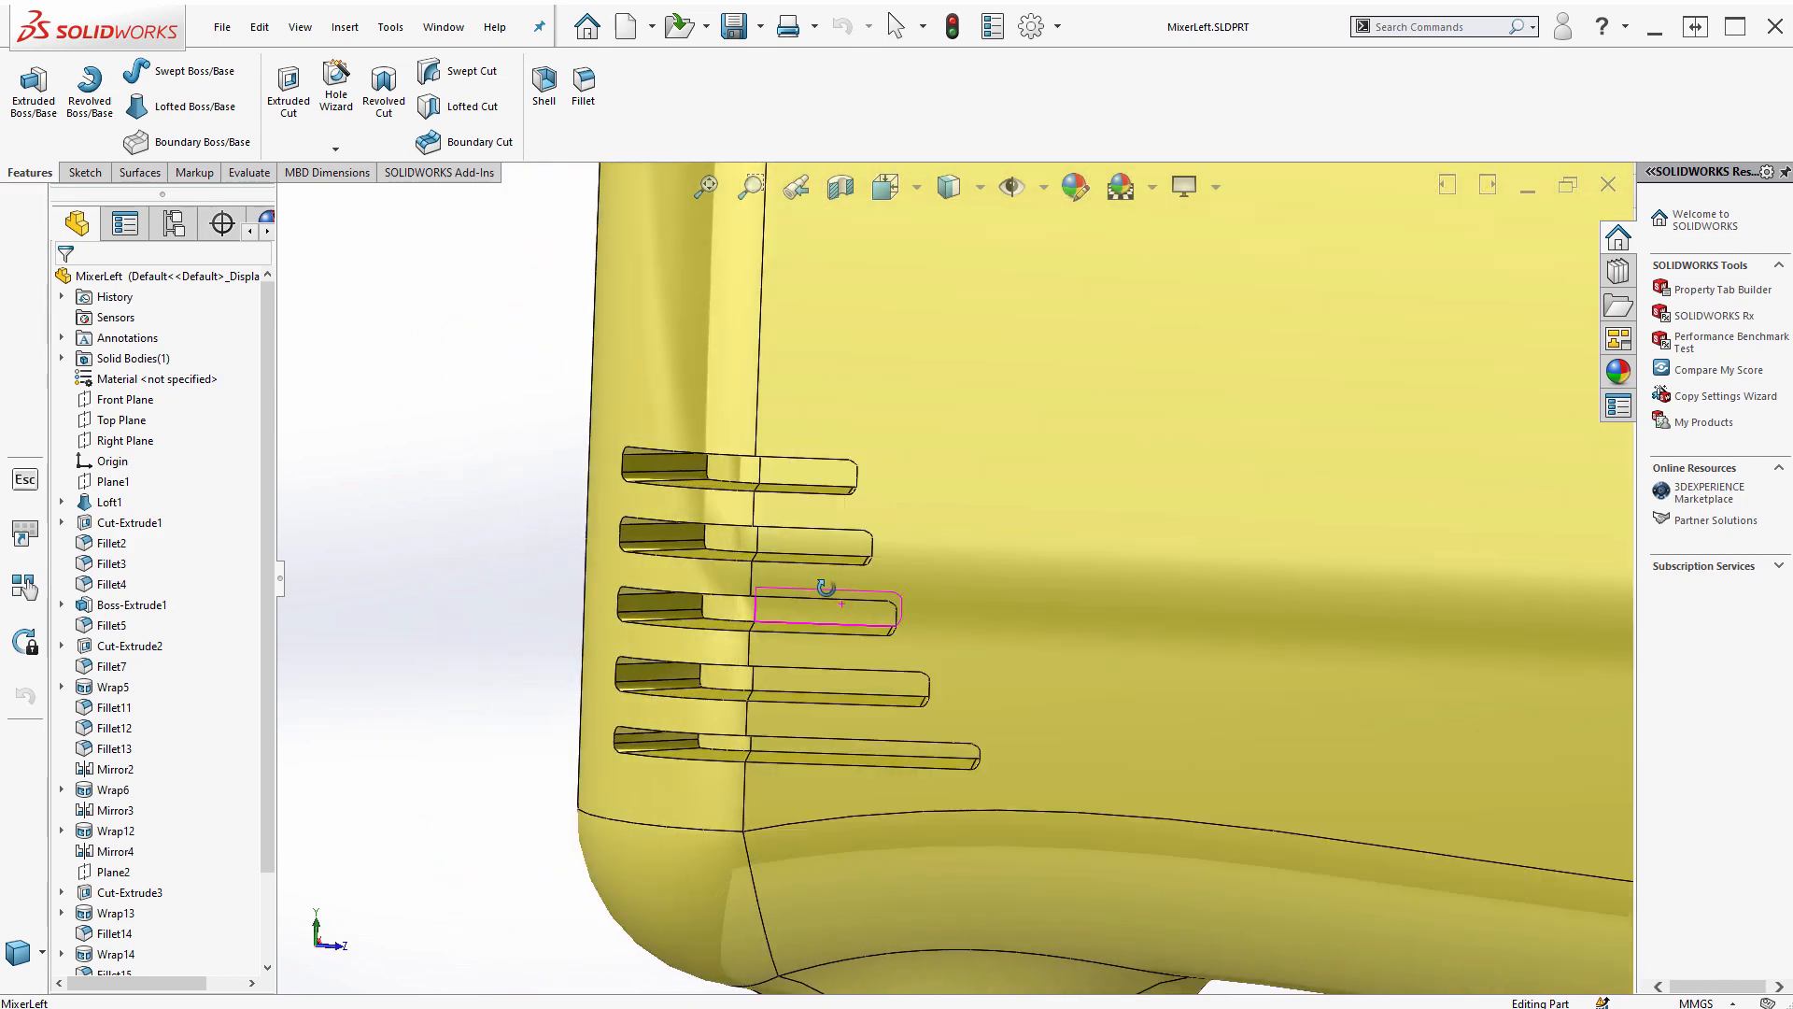
pyautogui.scroll(-2, 829, 600)
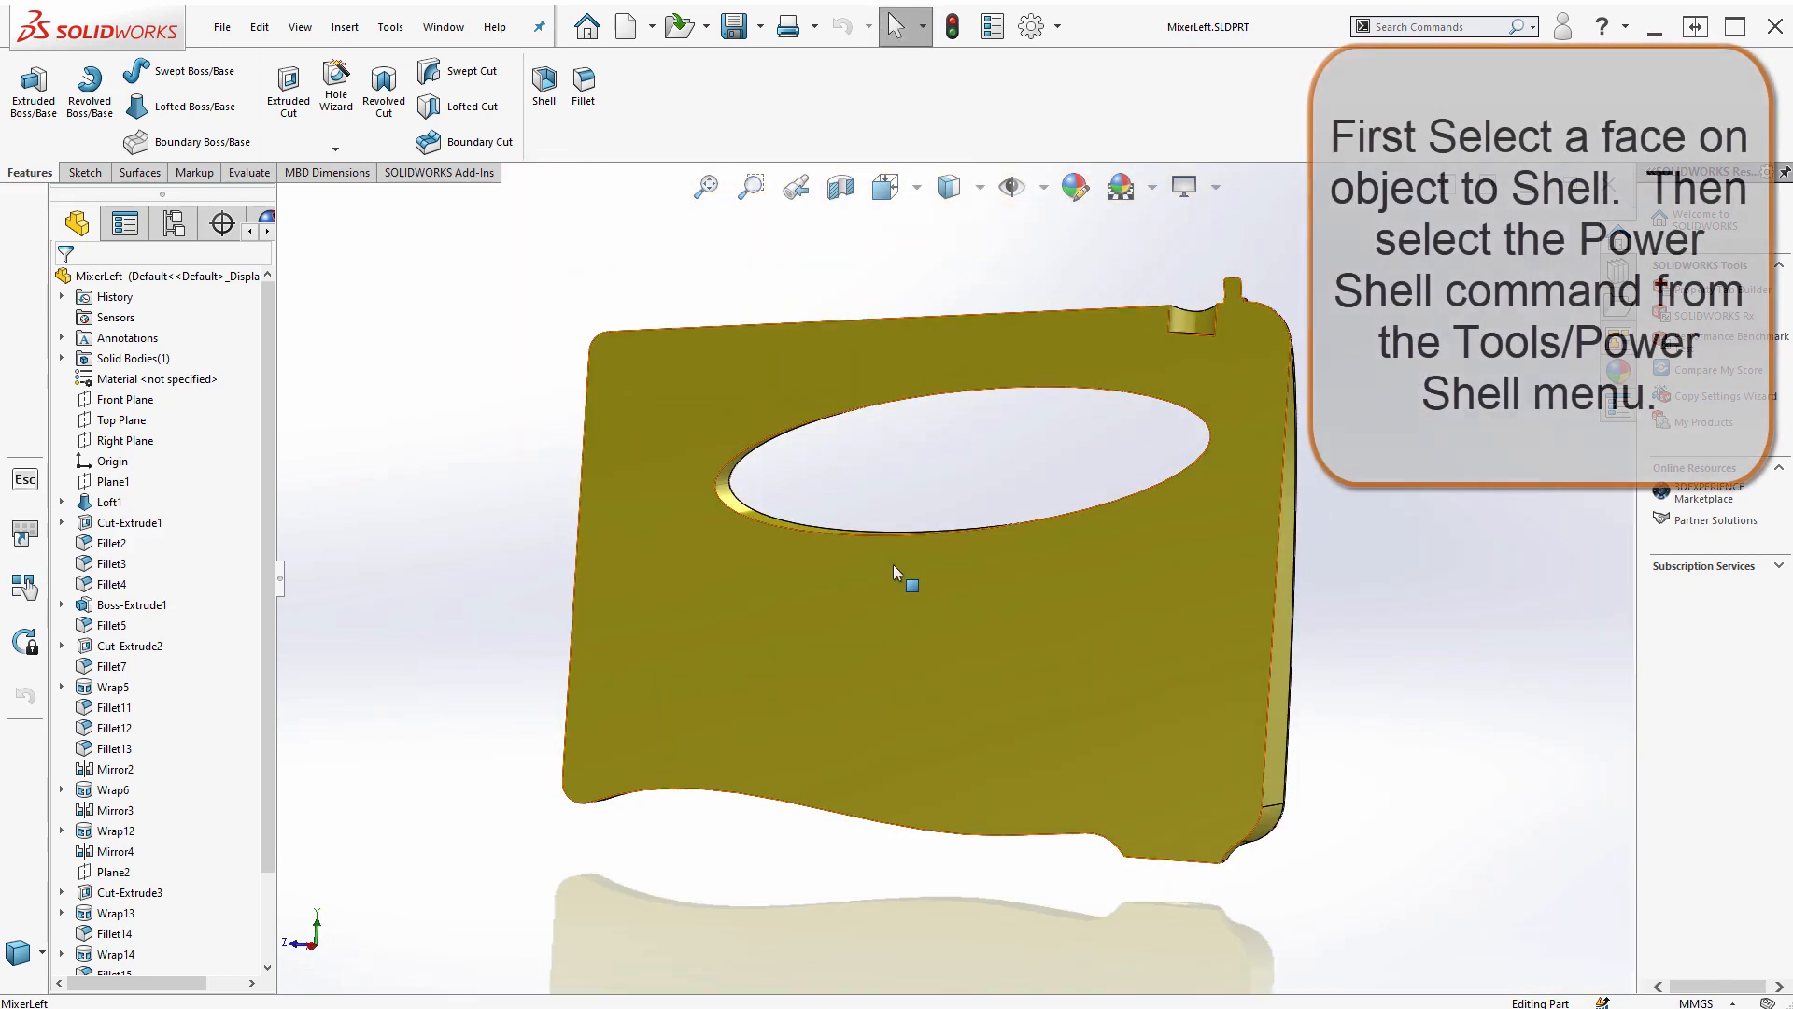
pyautogui.click(923, 660)
pyautogui.click(392, 26)
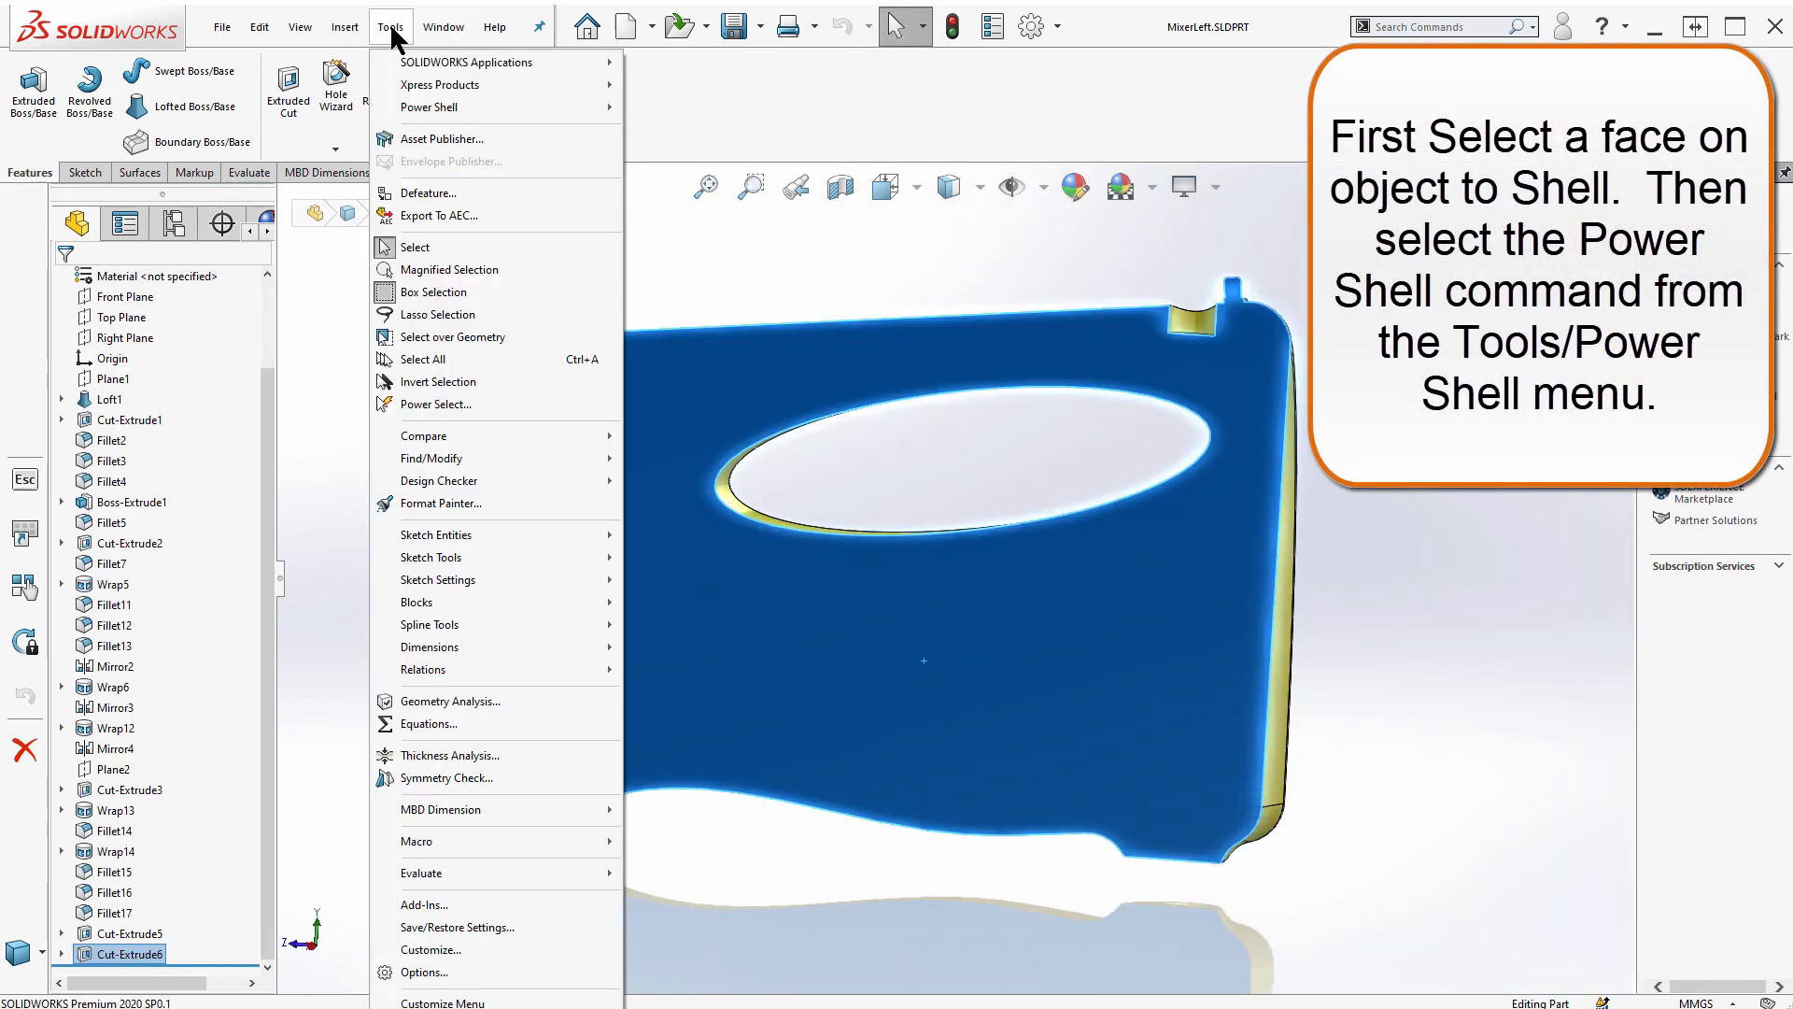
pyautogui.moveTo(473, 104)
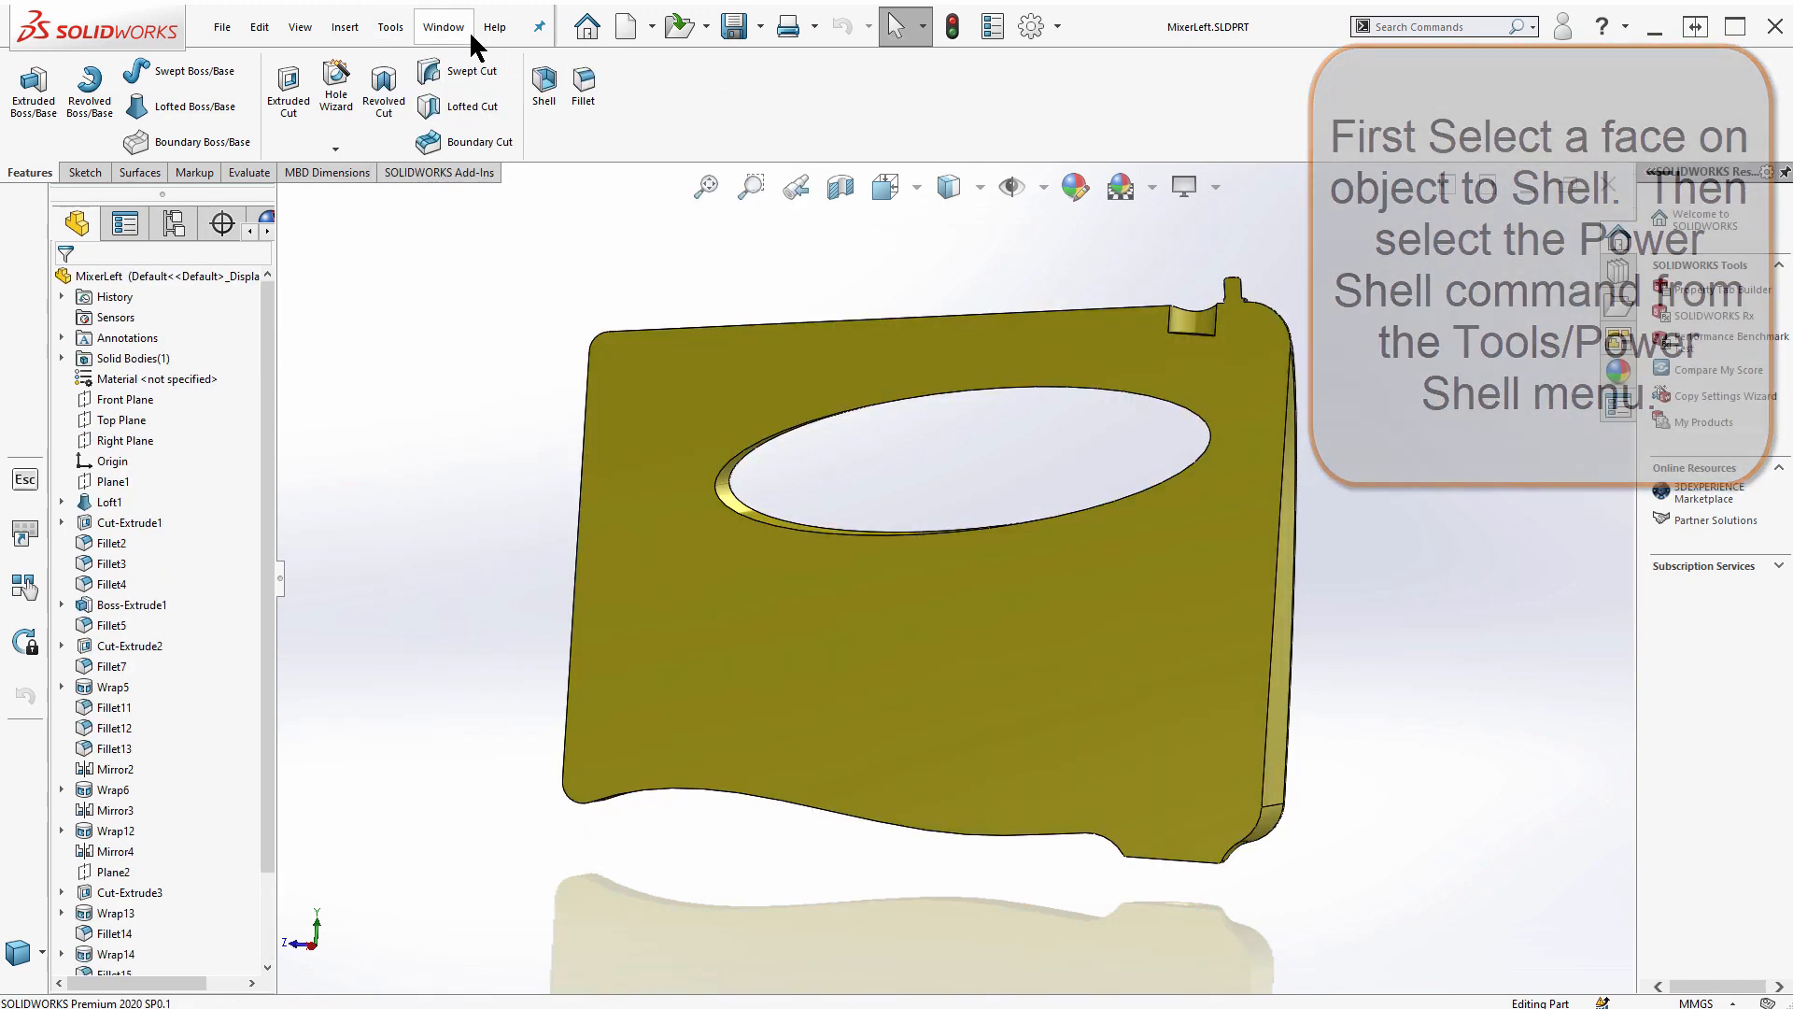
# - Customize the interface by adding the Power Shell command to the Features commands, after Fillet
pyautogui.click(391, 28)
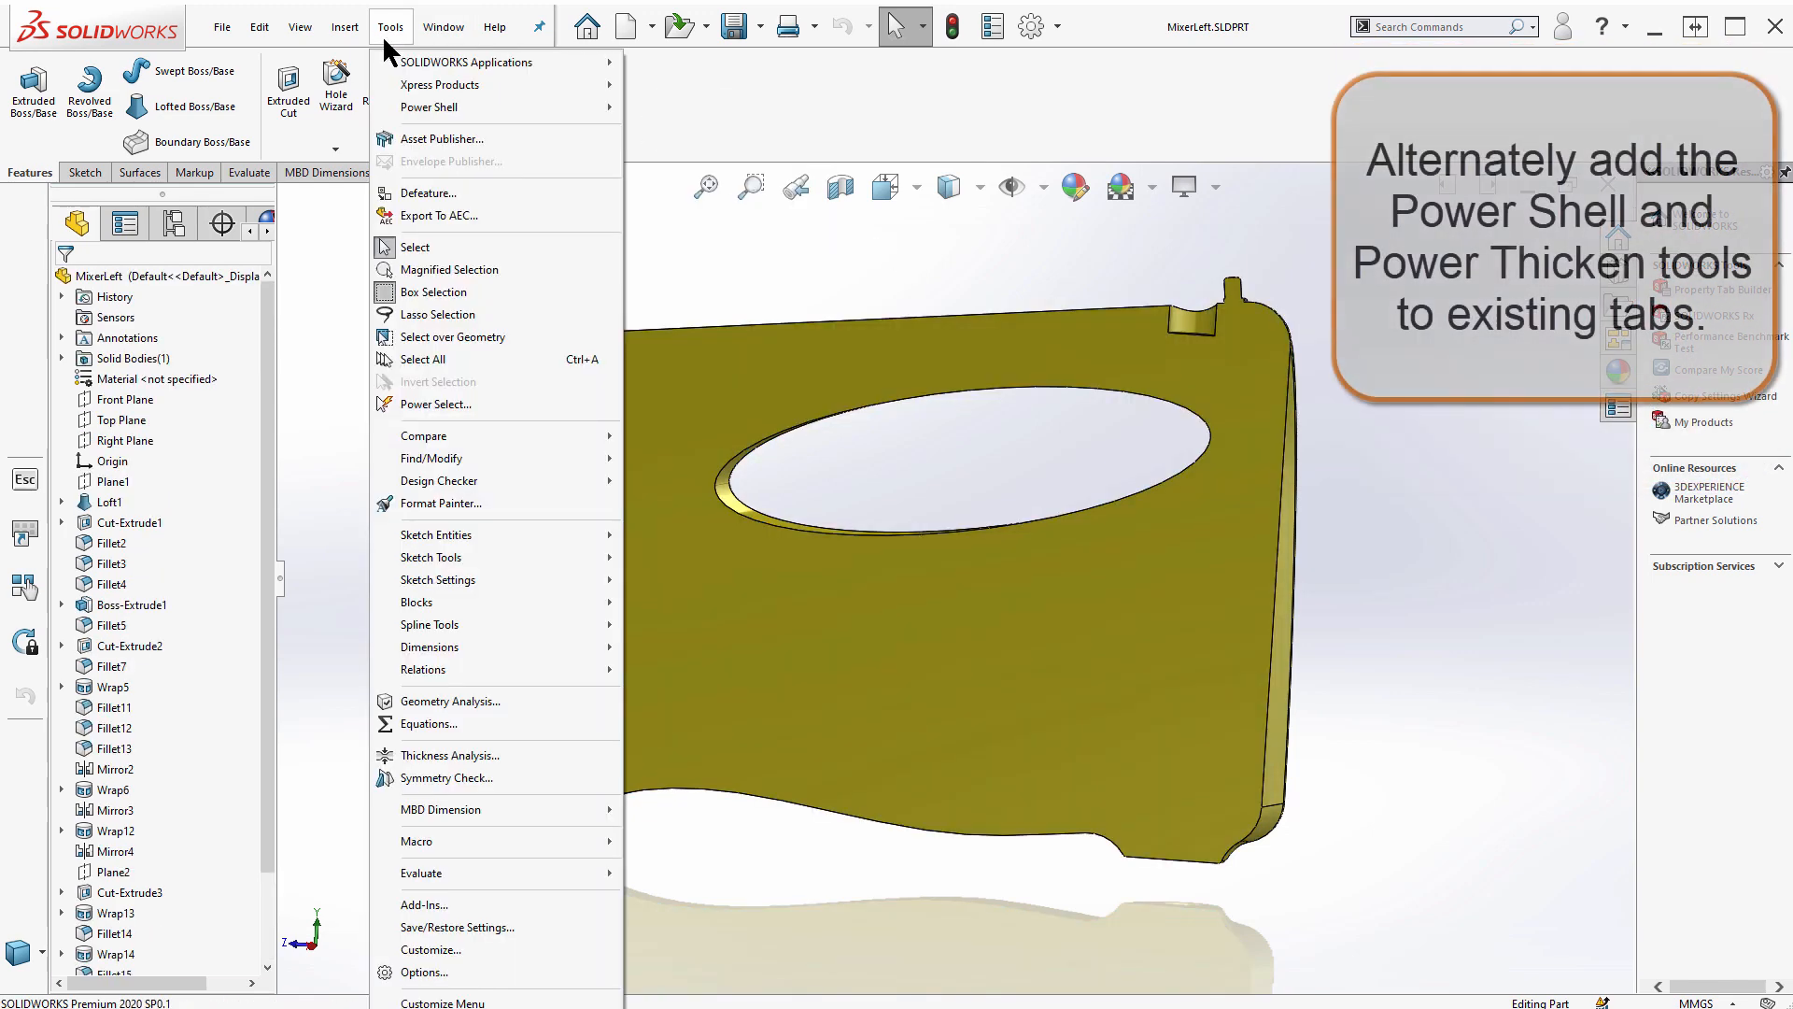
pyautogui.click(431, 925)
pyautogui.click(240, 295)
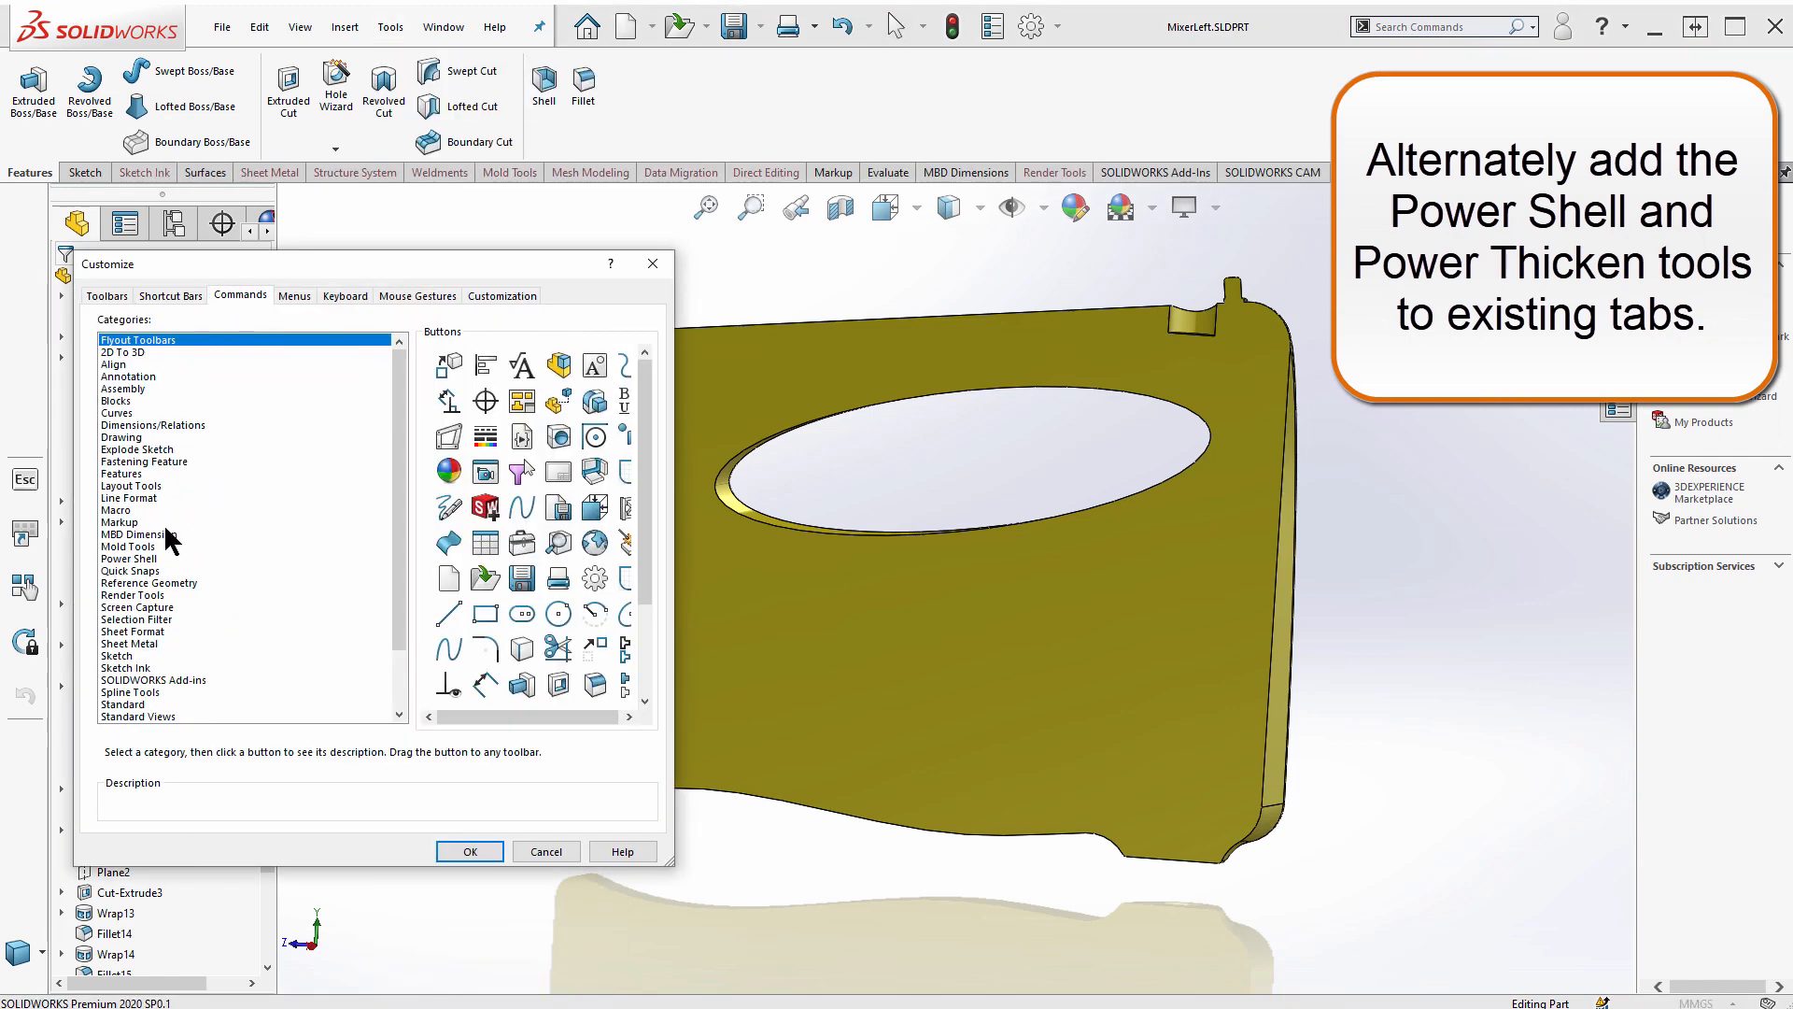
pyautogui.click(149, 559)
pyautogui.moveTo(448, 374); pyautogui.dragTo(641, 90)
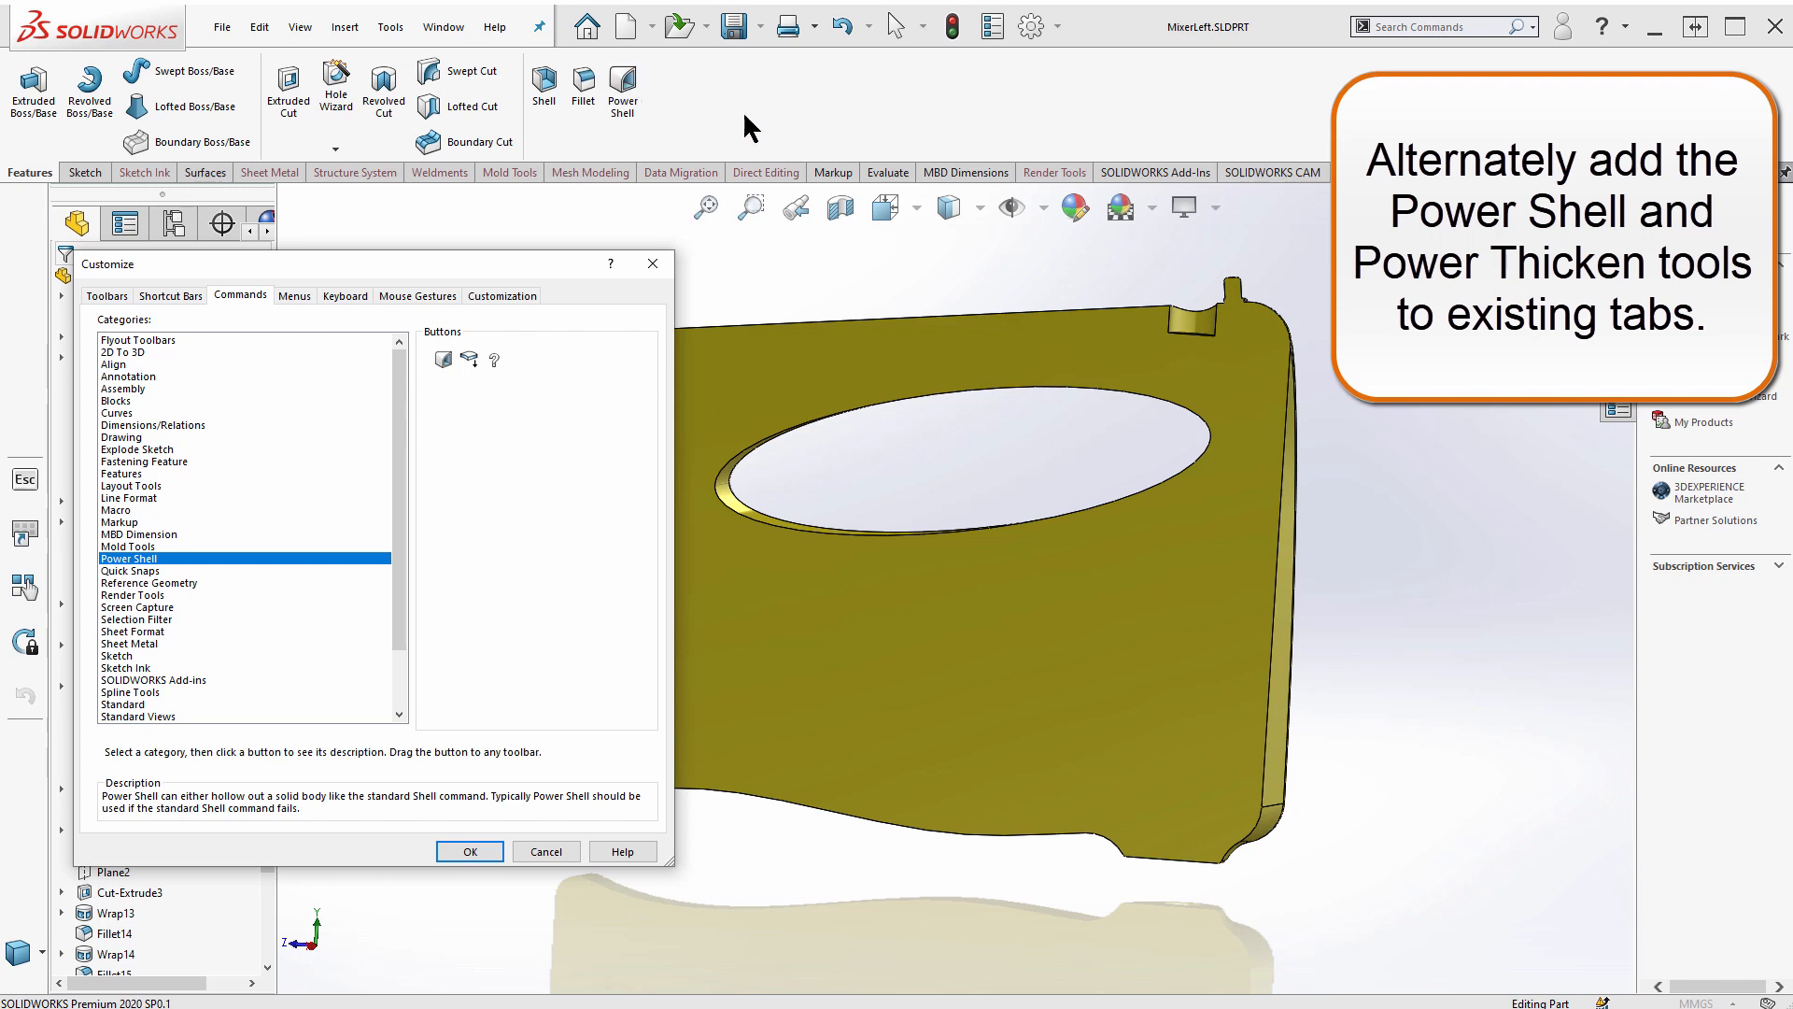
# - Add the Power Thicken command to the Surfaces commands between Thicken and Thickened Cut, and finish customizing
pyautogui.click(198, 173)
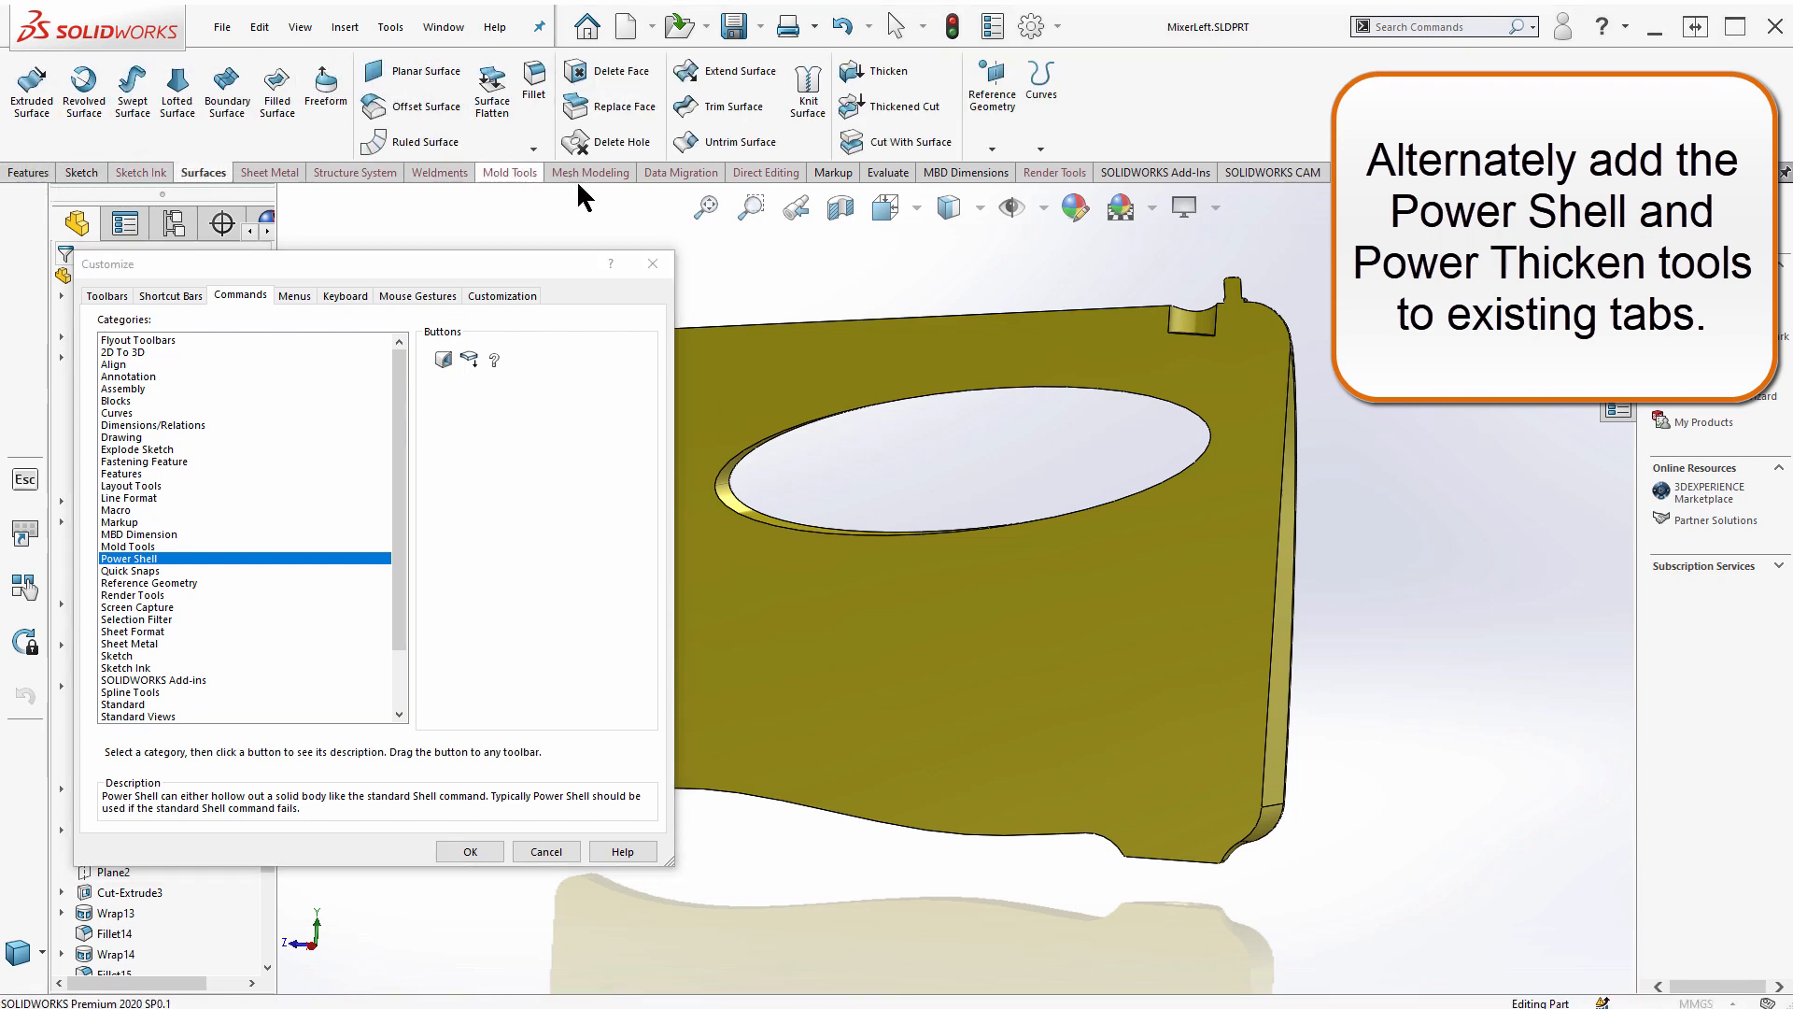
pyautogui.moveTo(467, 362); pyautogui.dragTo(932, 101)
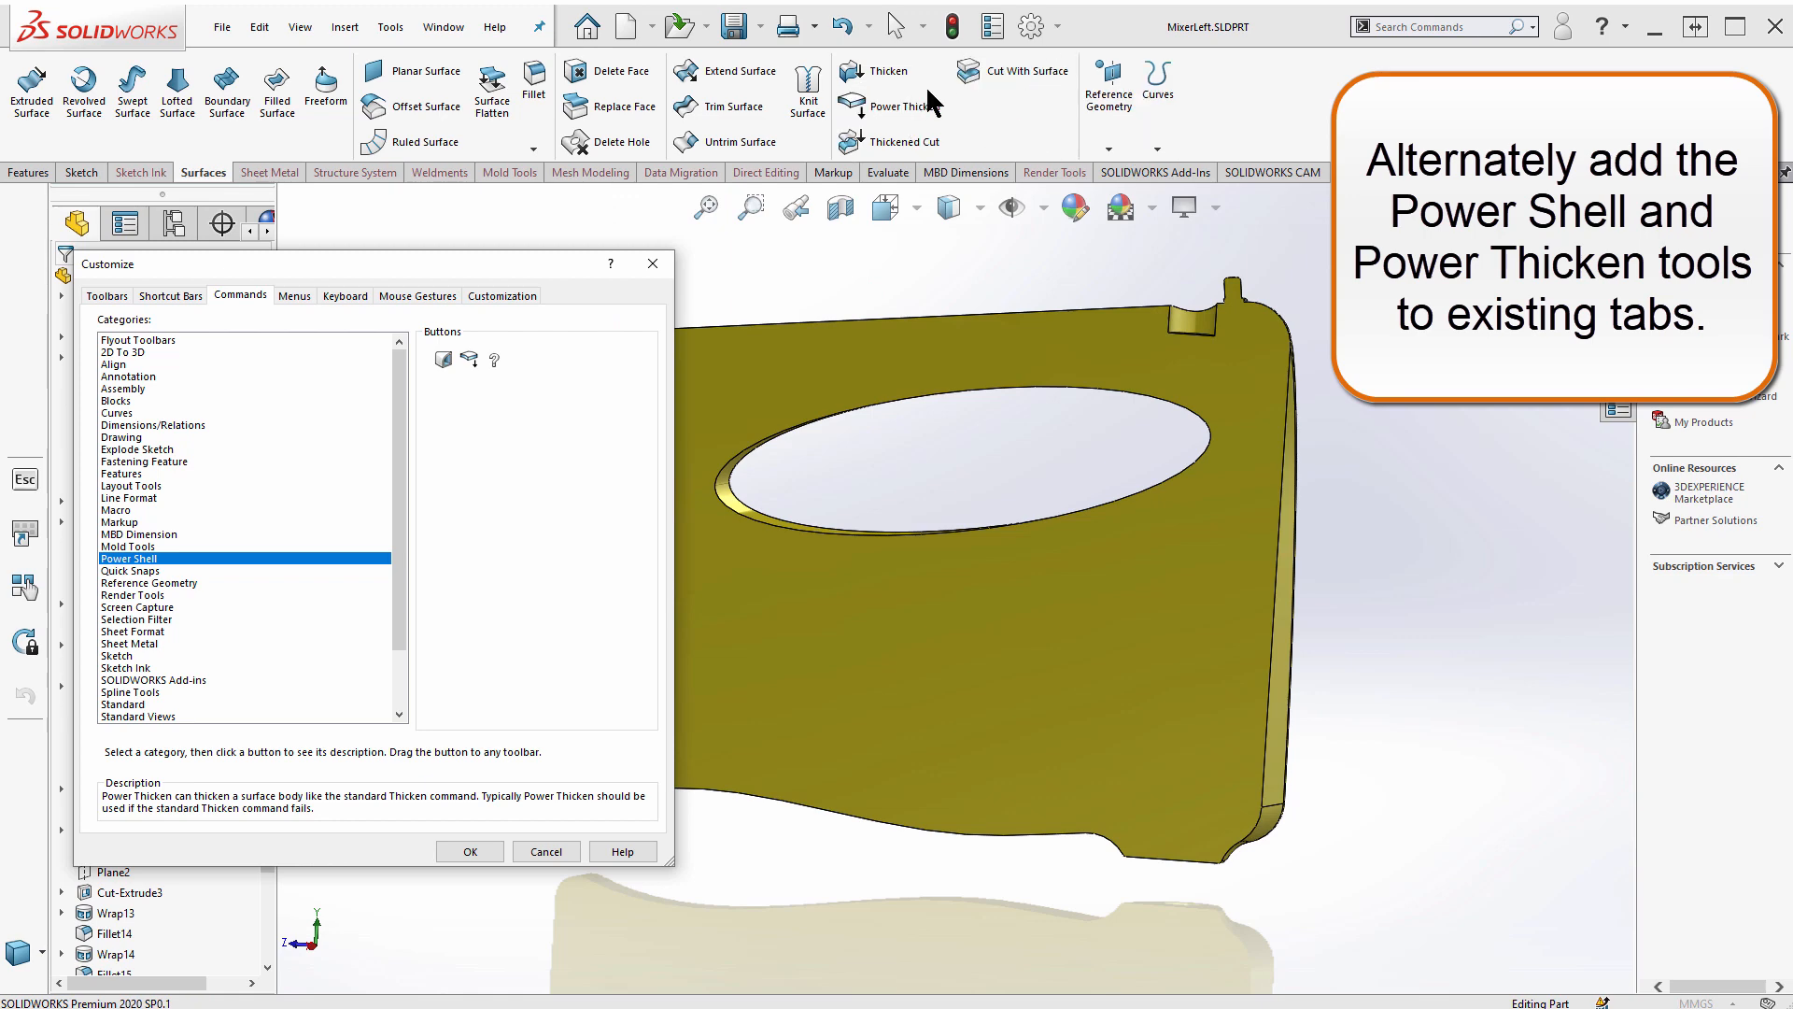
pyautogui.click(655, 268)
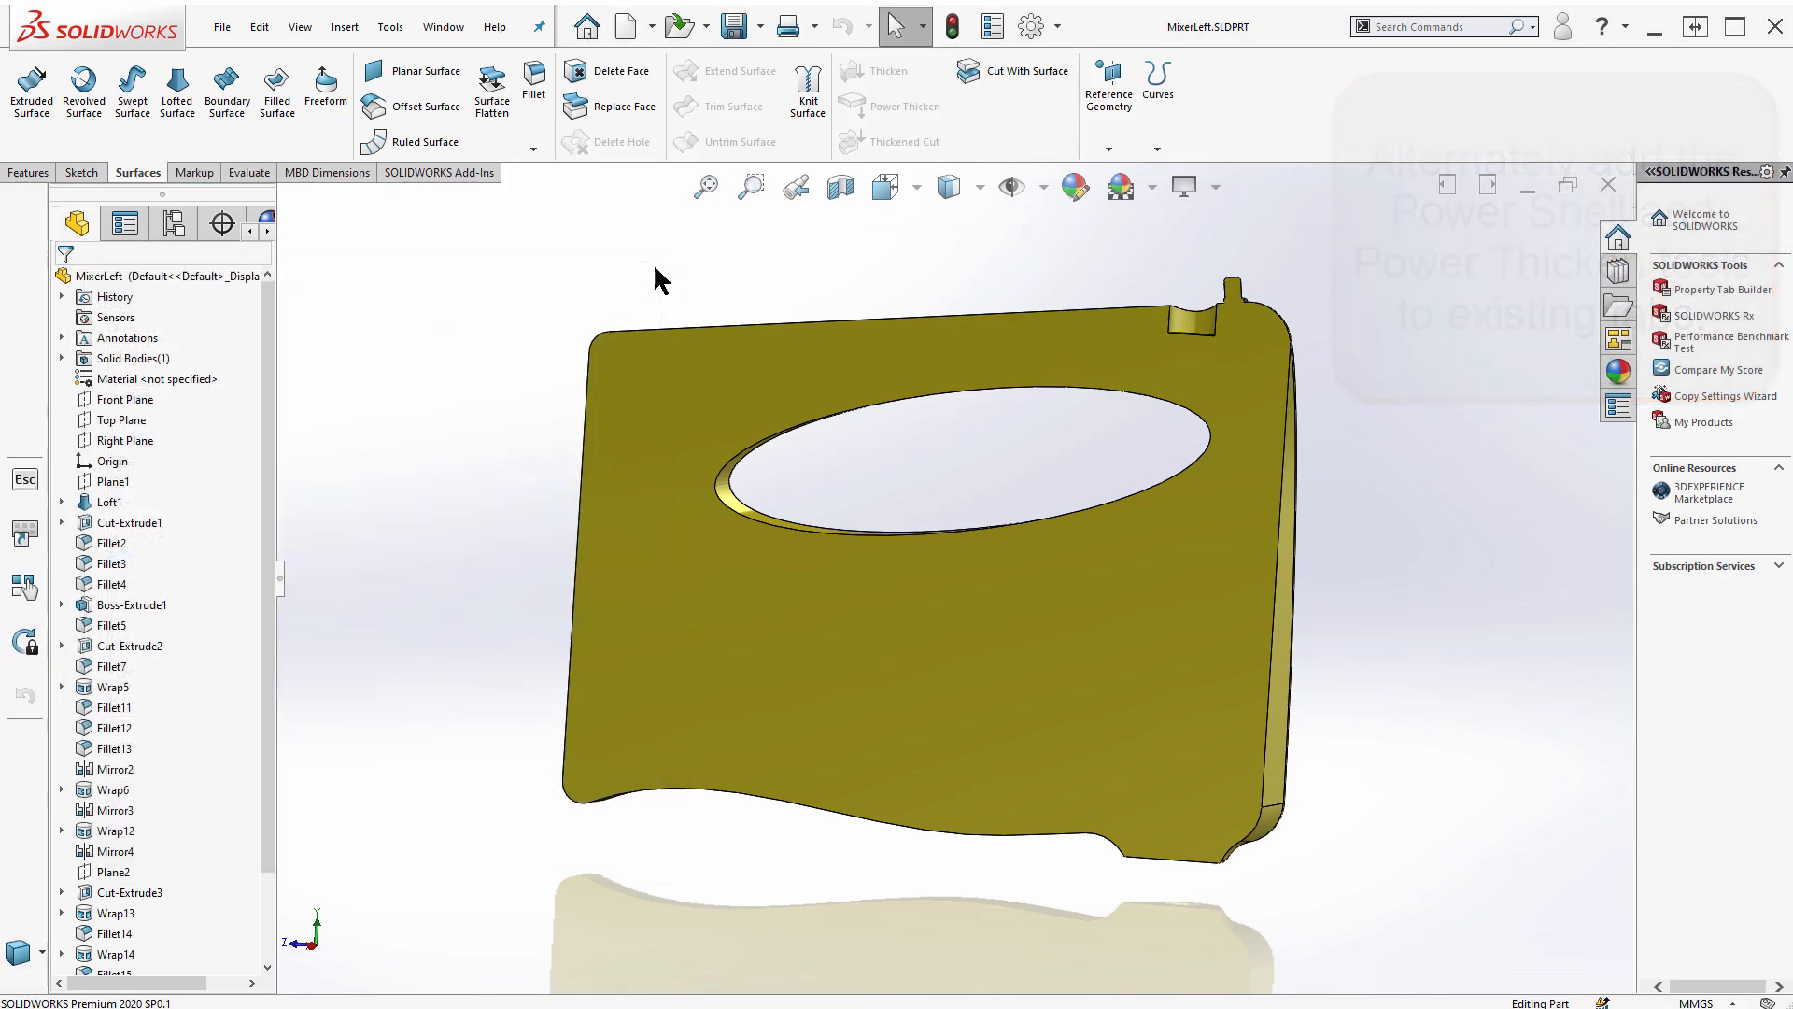
# - Power Shell the housing from its large flat back face with a 1 mm offset, 1% quad size and Combine Subtract Result enabled
pyautogui.click(824, 615)
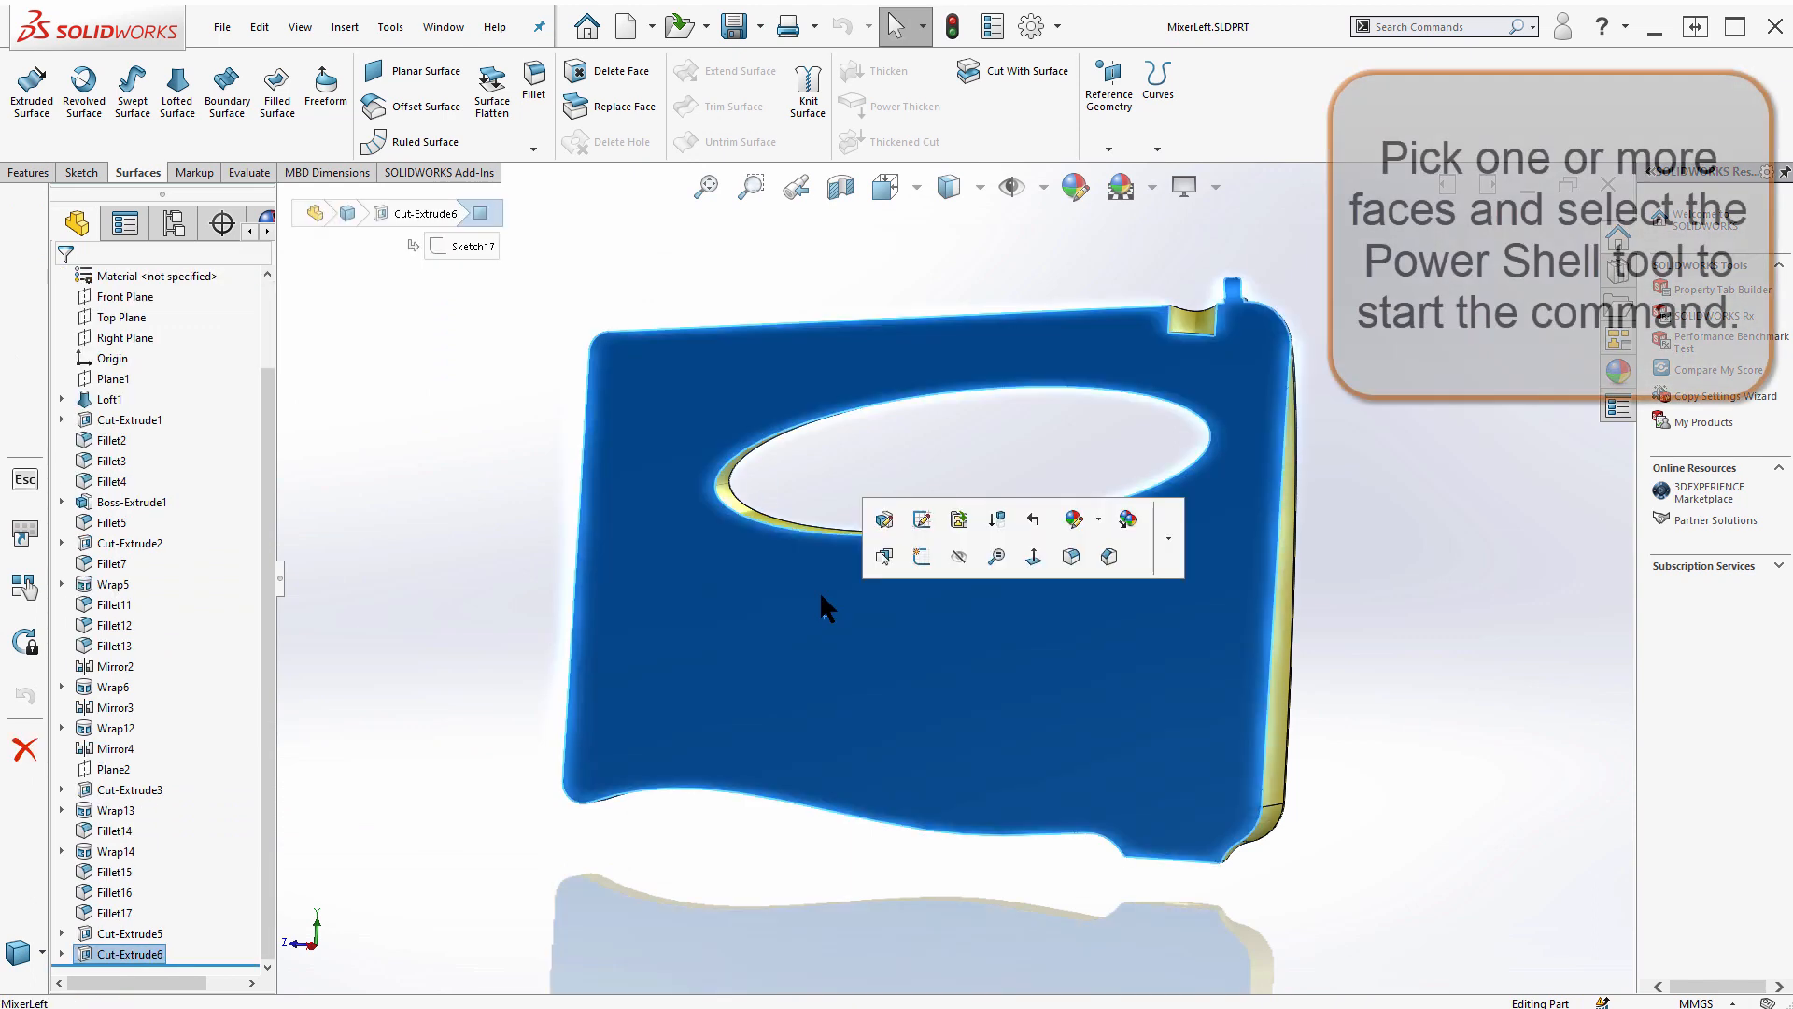
pyautogui.click(28, 173)
pyautogui.click(622, 86)
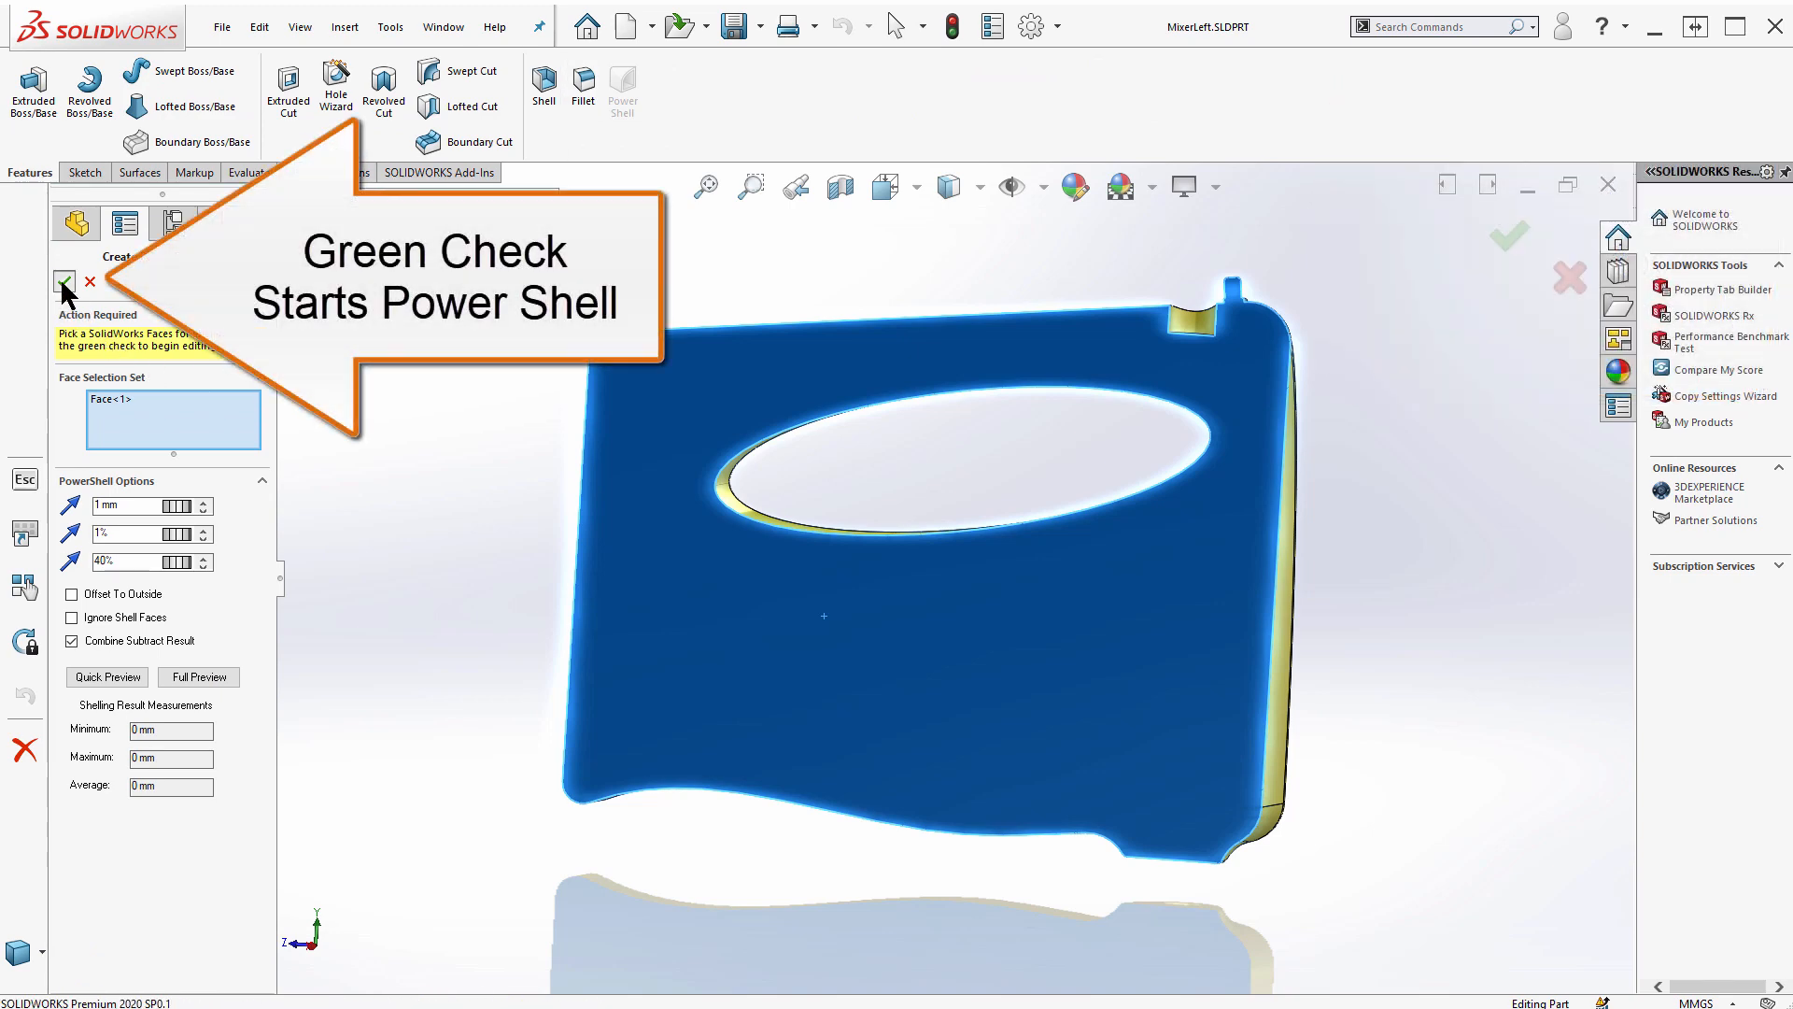
pyautogui.click(63, 281)
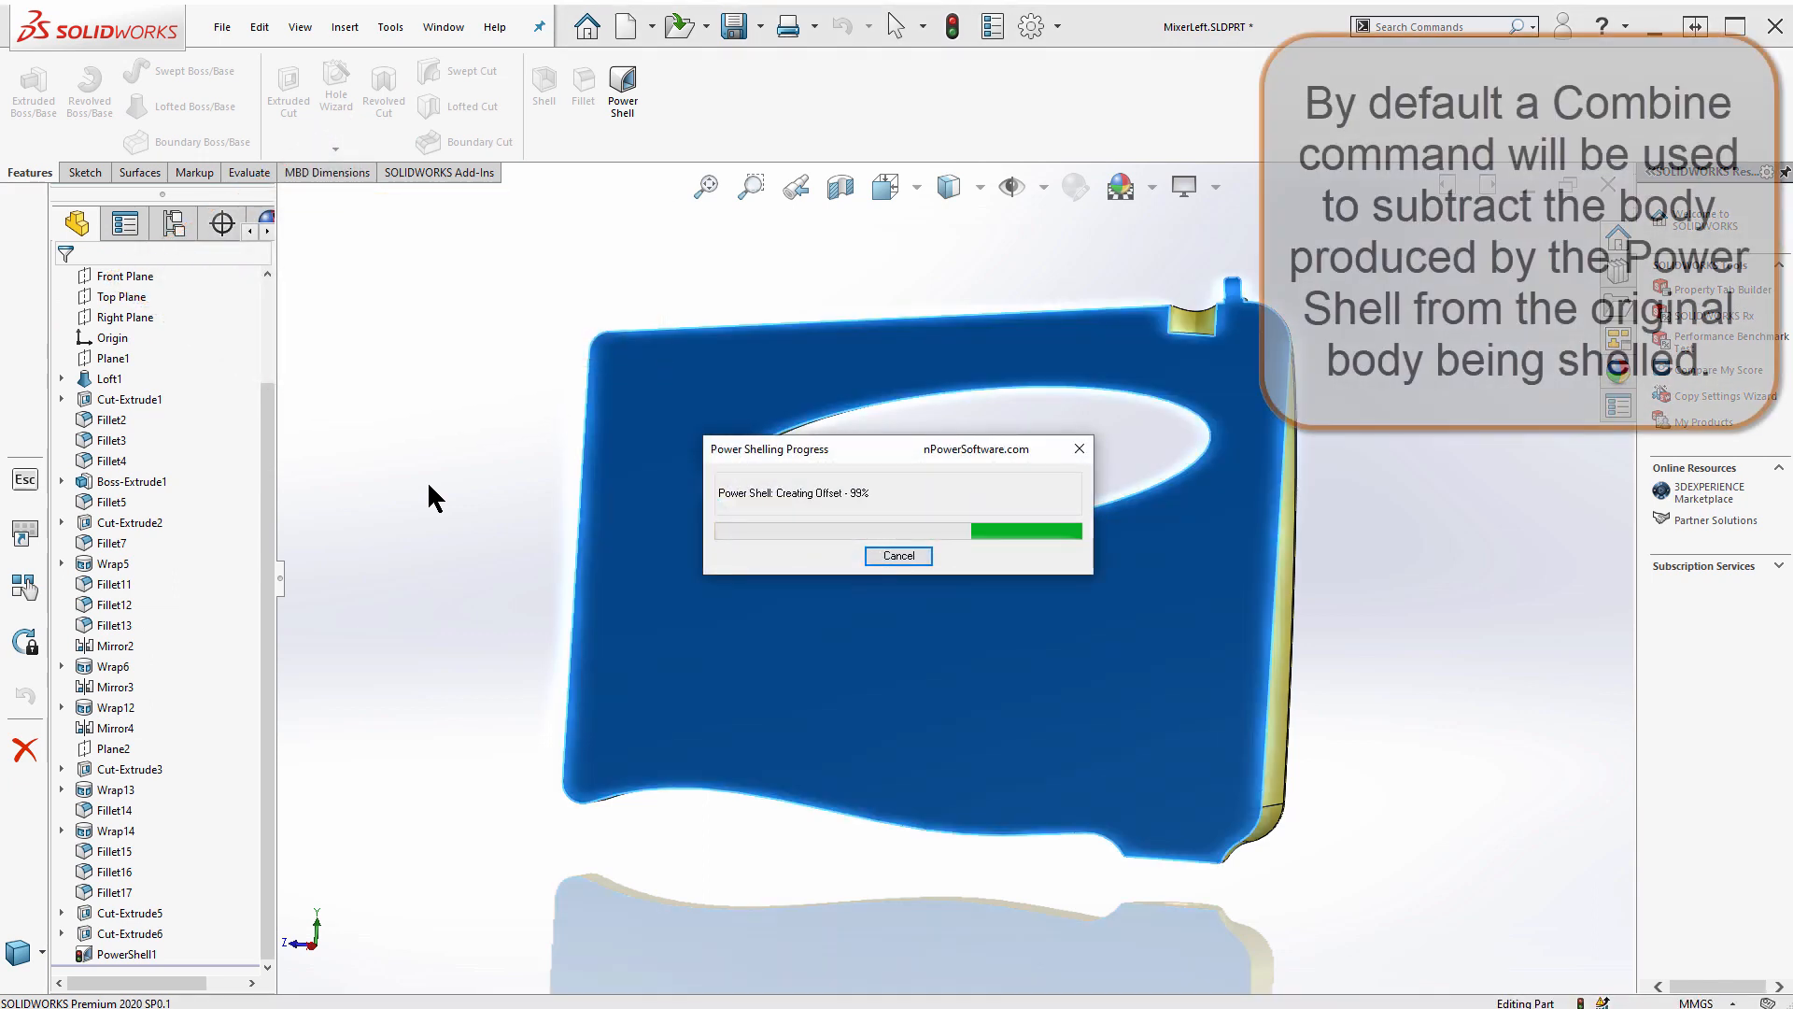
# - Display the shelled housing shaded without edges and inspect the inside of the vent slots up close
pyautogui.click(979, 187)
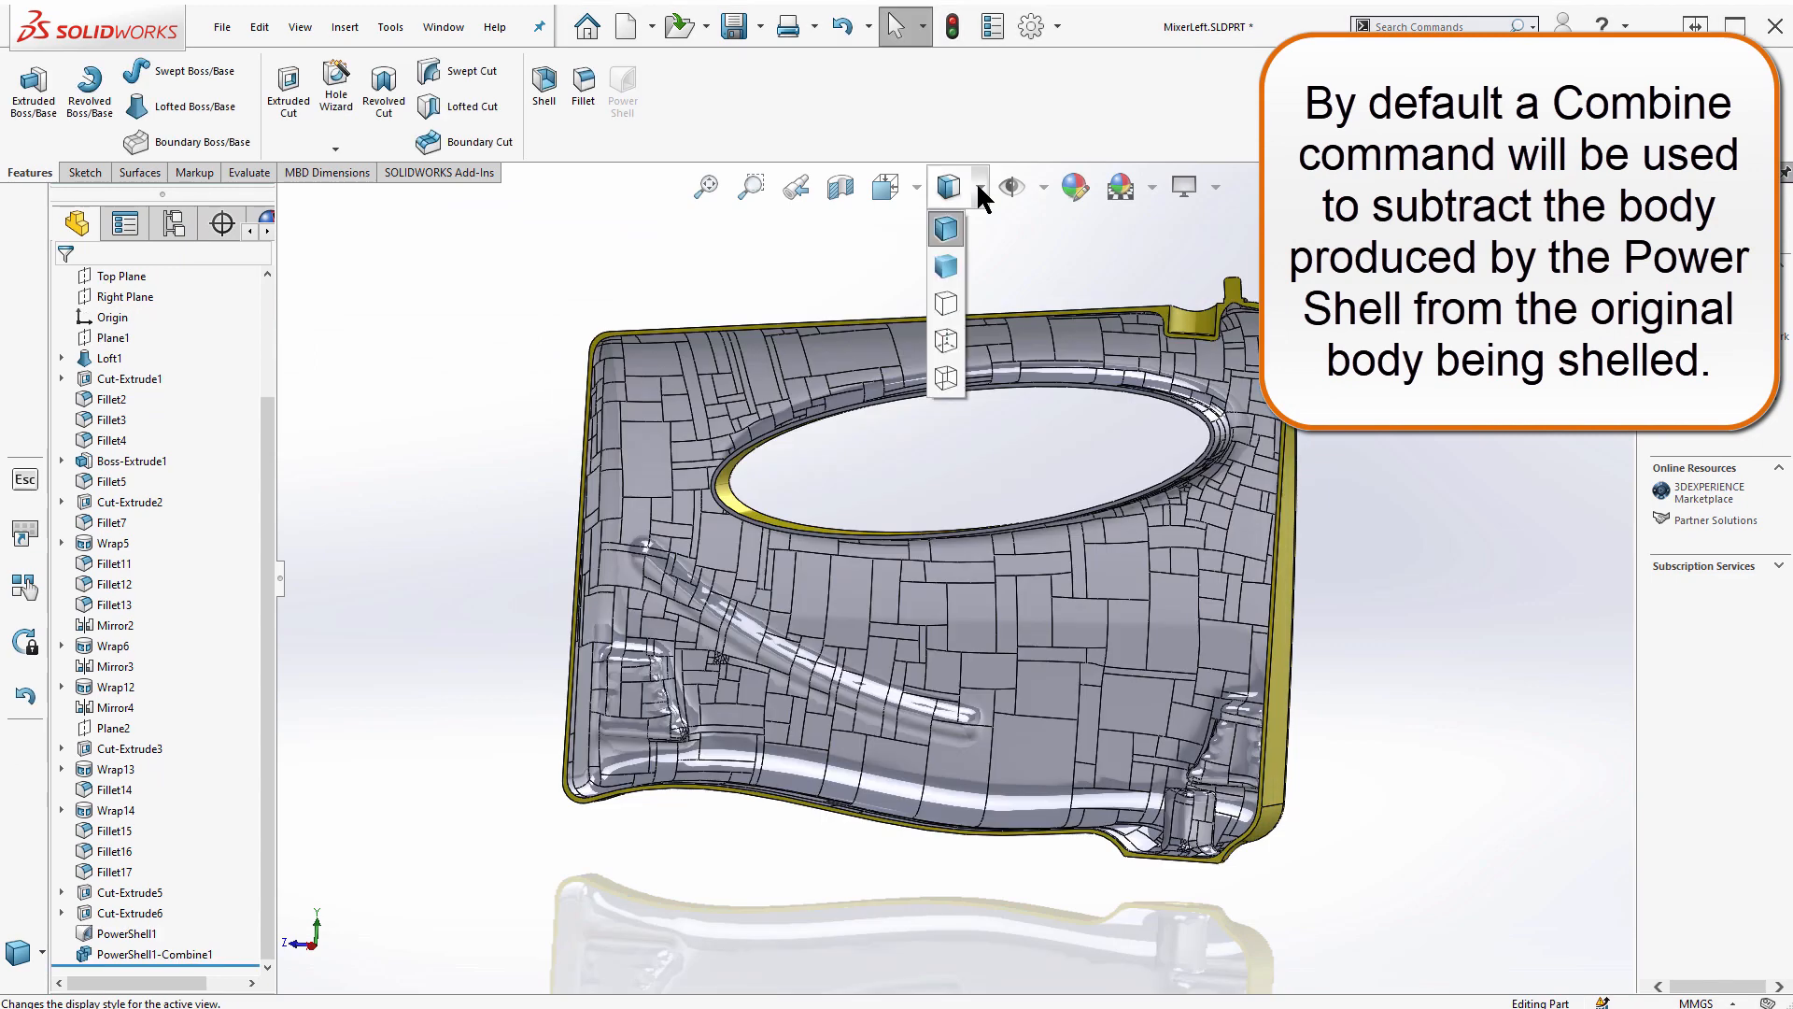
pyautogui.click(945, 262)
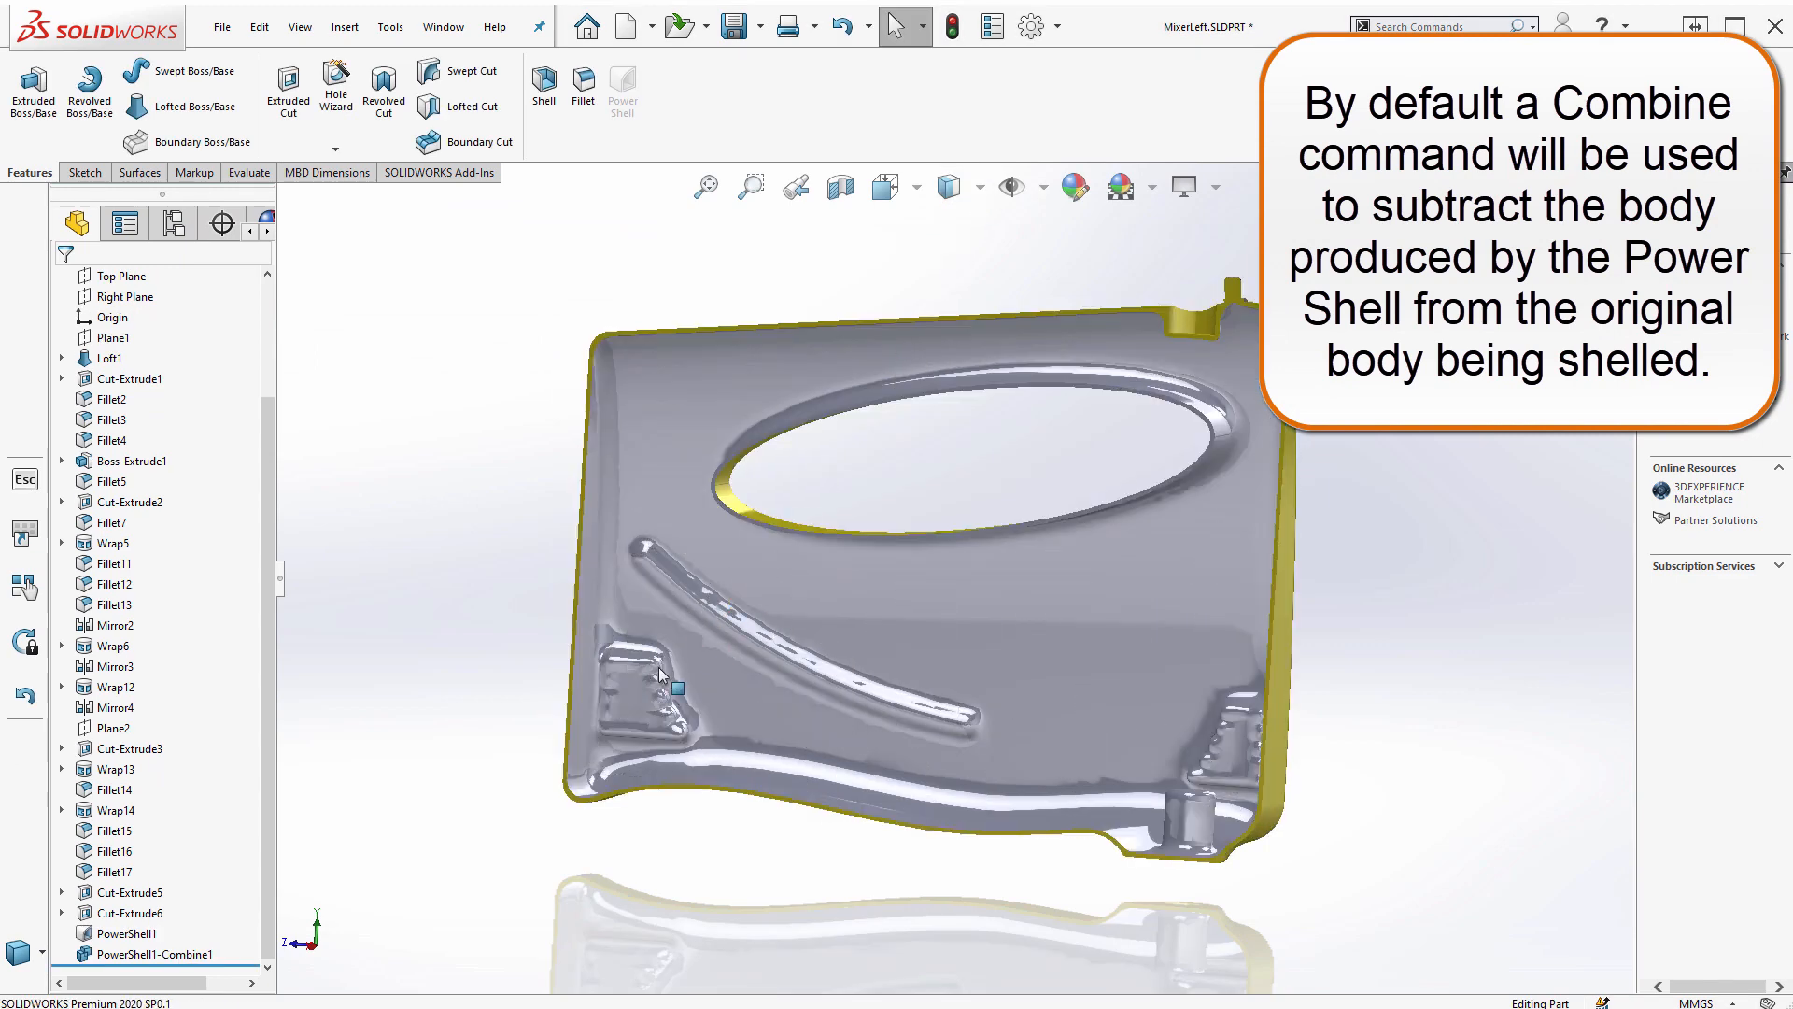
pyautogui.scroll(-5, 660, 675)
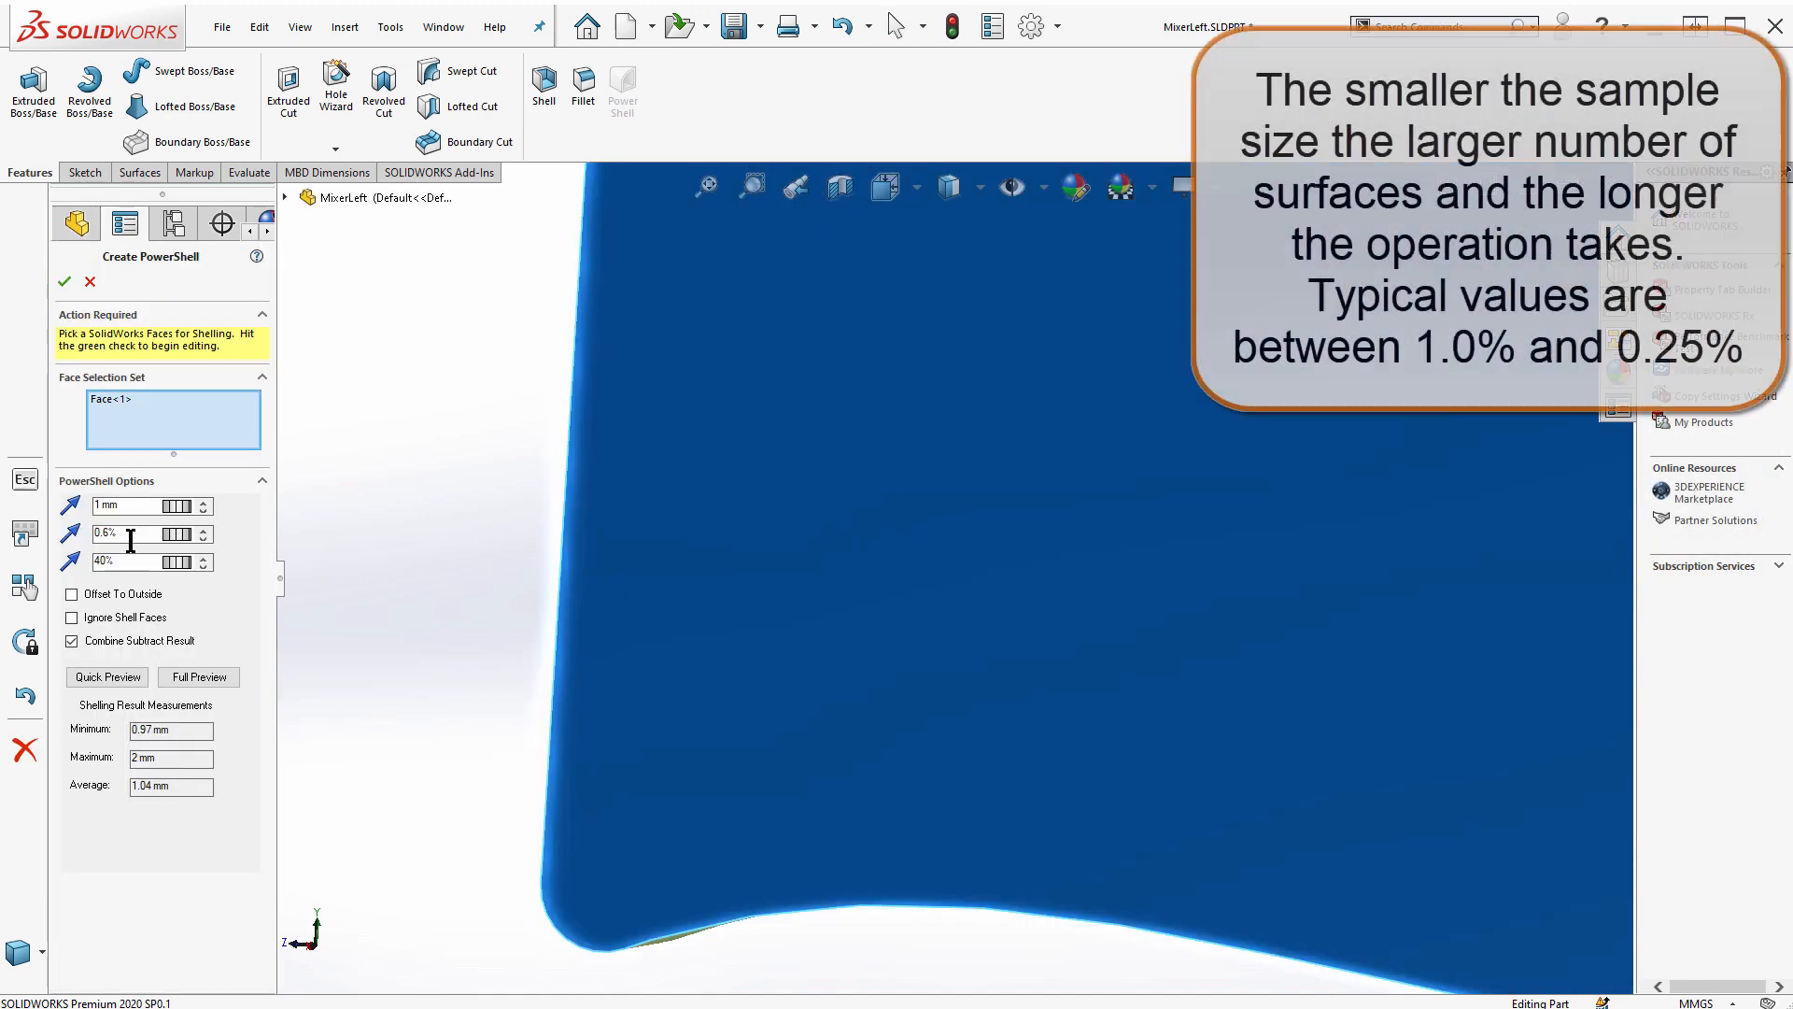
# - Set the Power Shell's quad size to 0.35%, recompute it and inspect the vent slots' interior
pyautogui.moveTo(176, 534); pyautogui.dragTo(169, 540)
pyautogui.write('0.25')
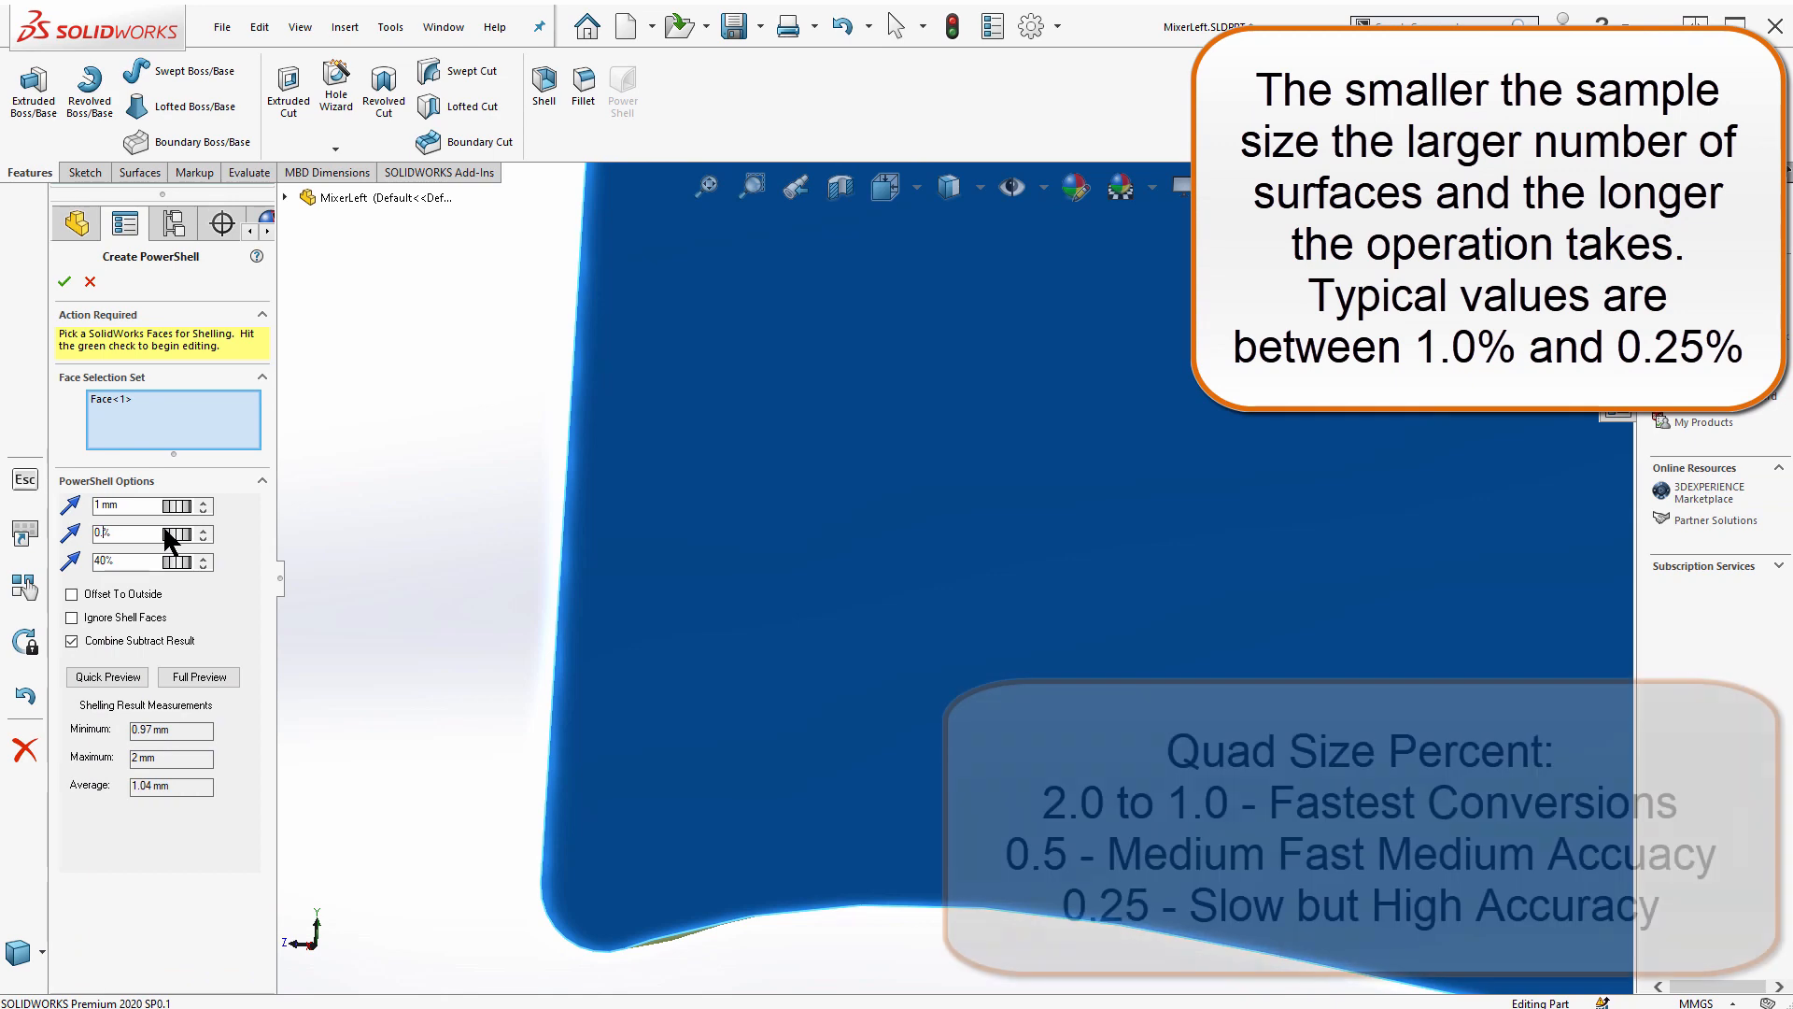
pyautogui.press('Return')
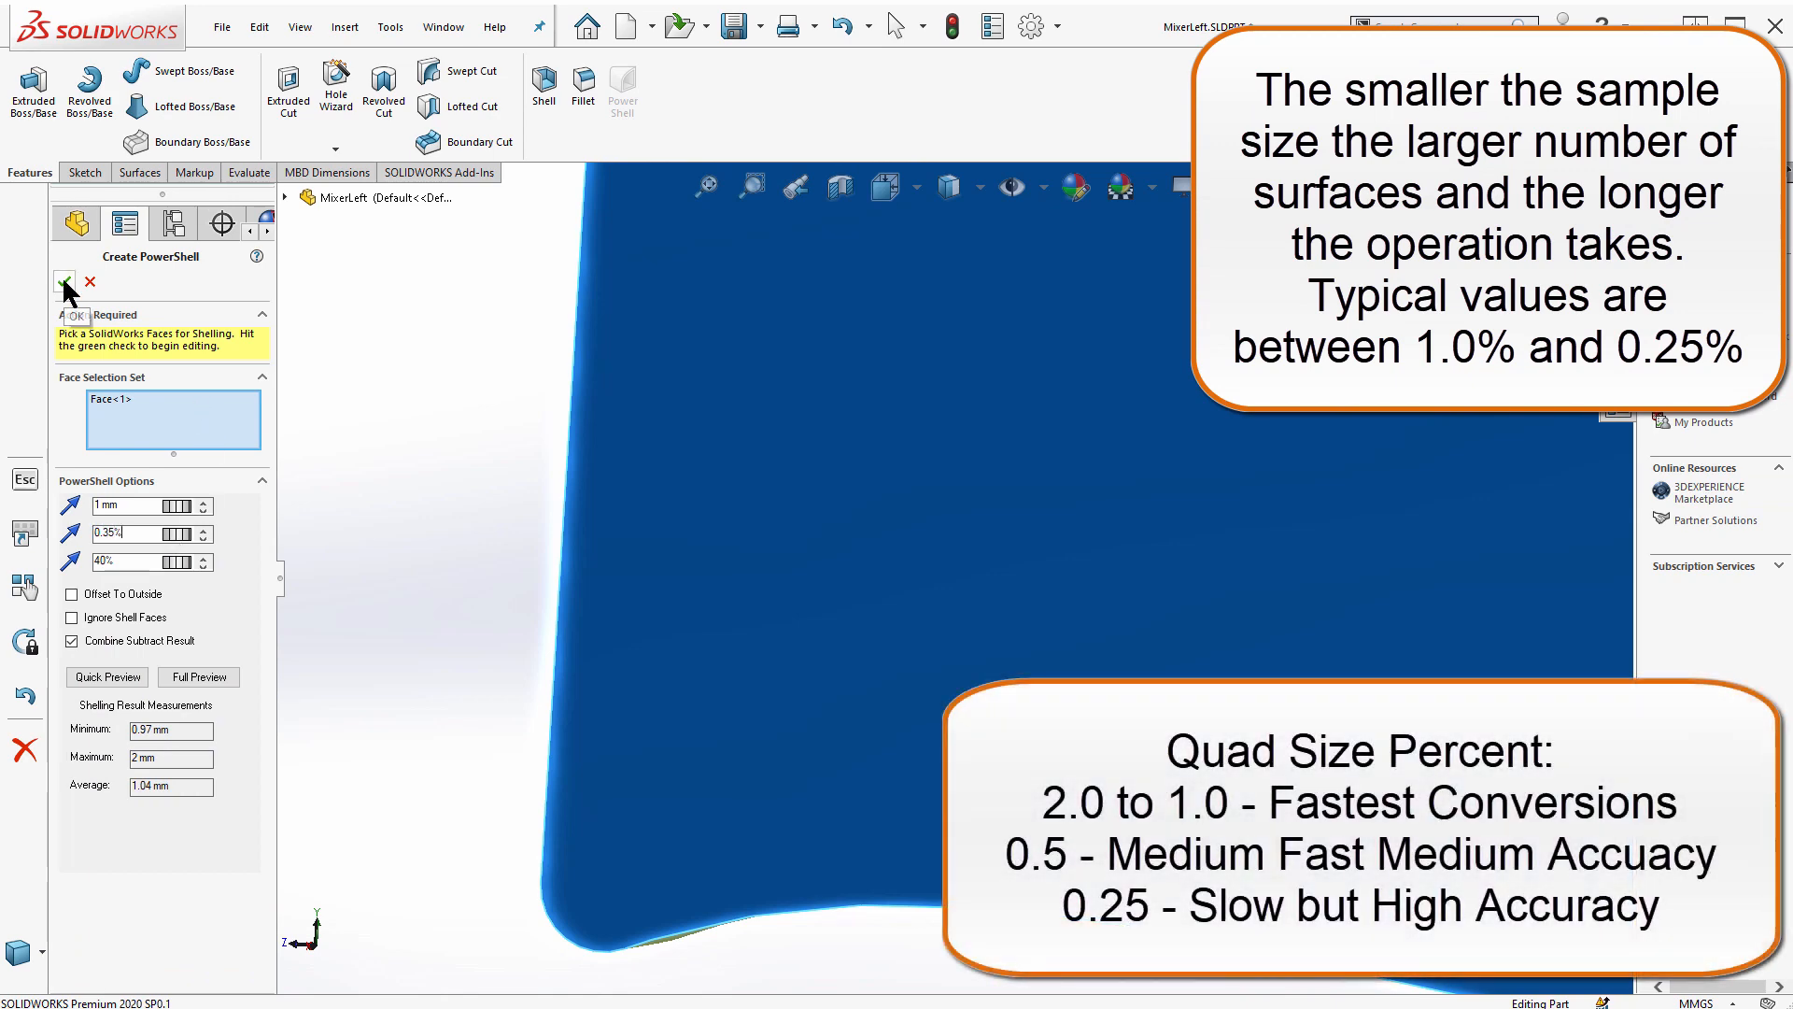
pyautogui.click(64, 283)
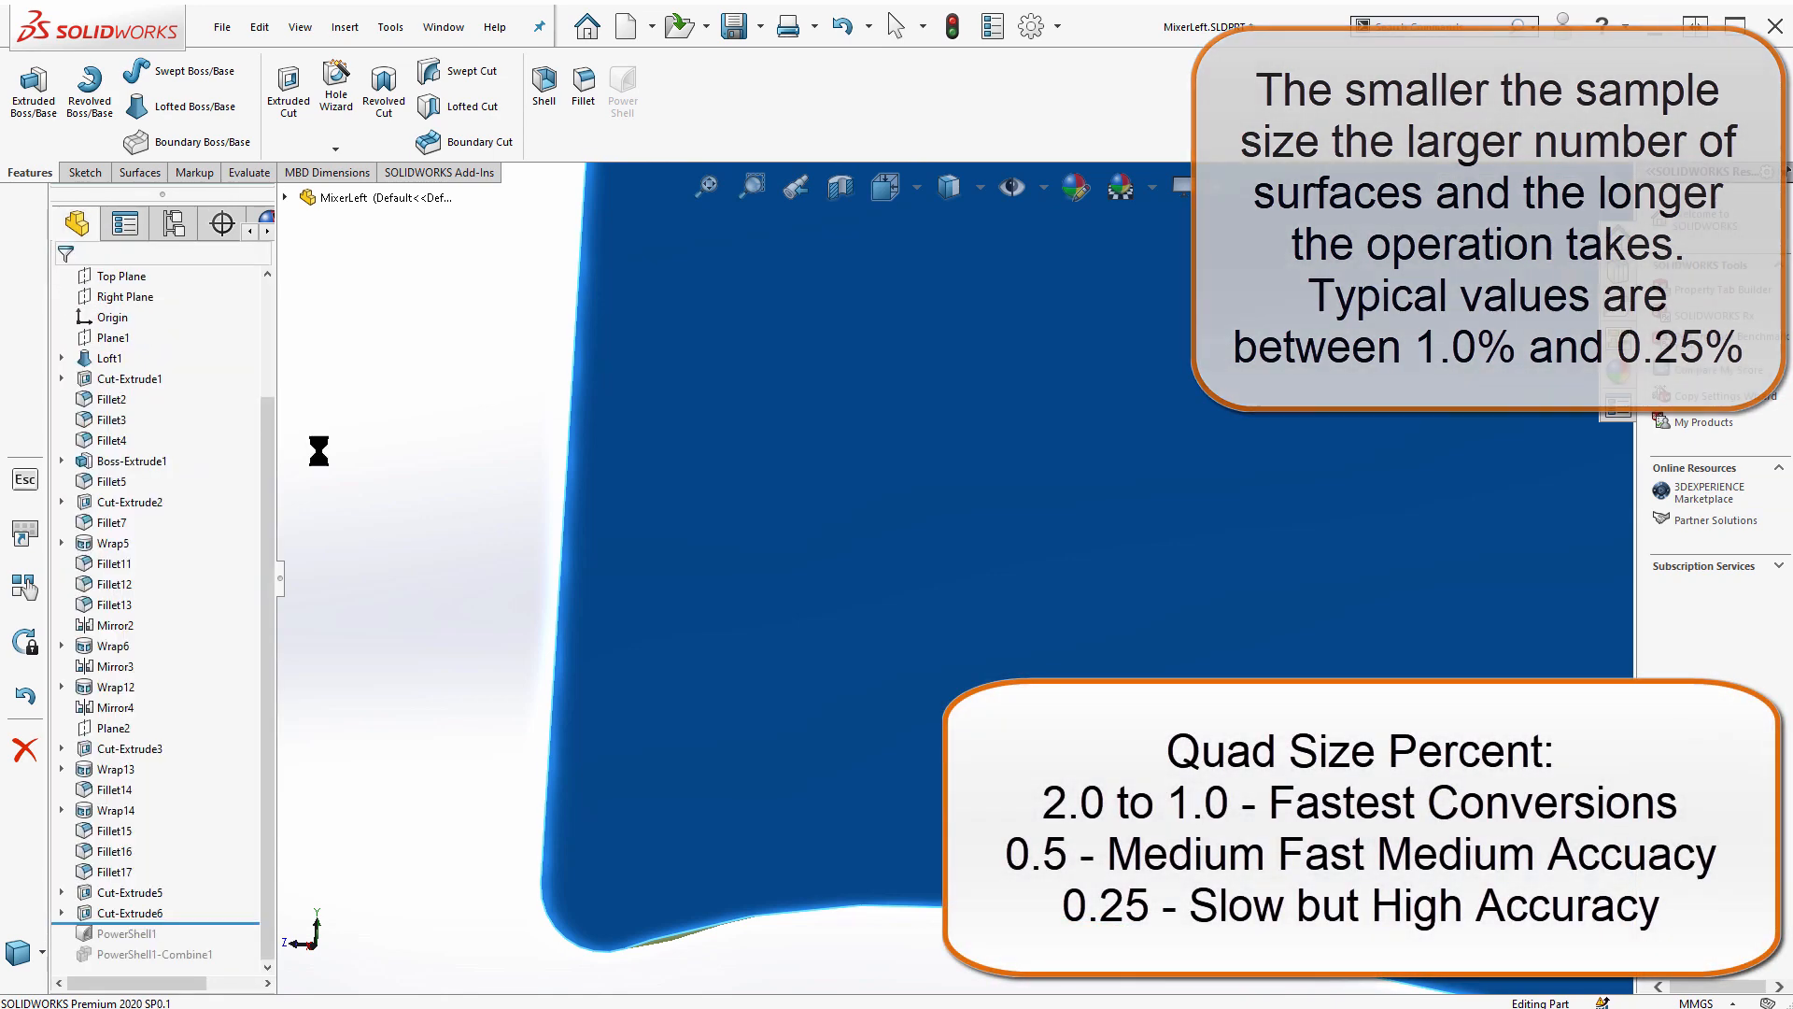
pyautogui.scroll(-3, 799, 551)
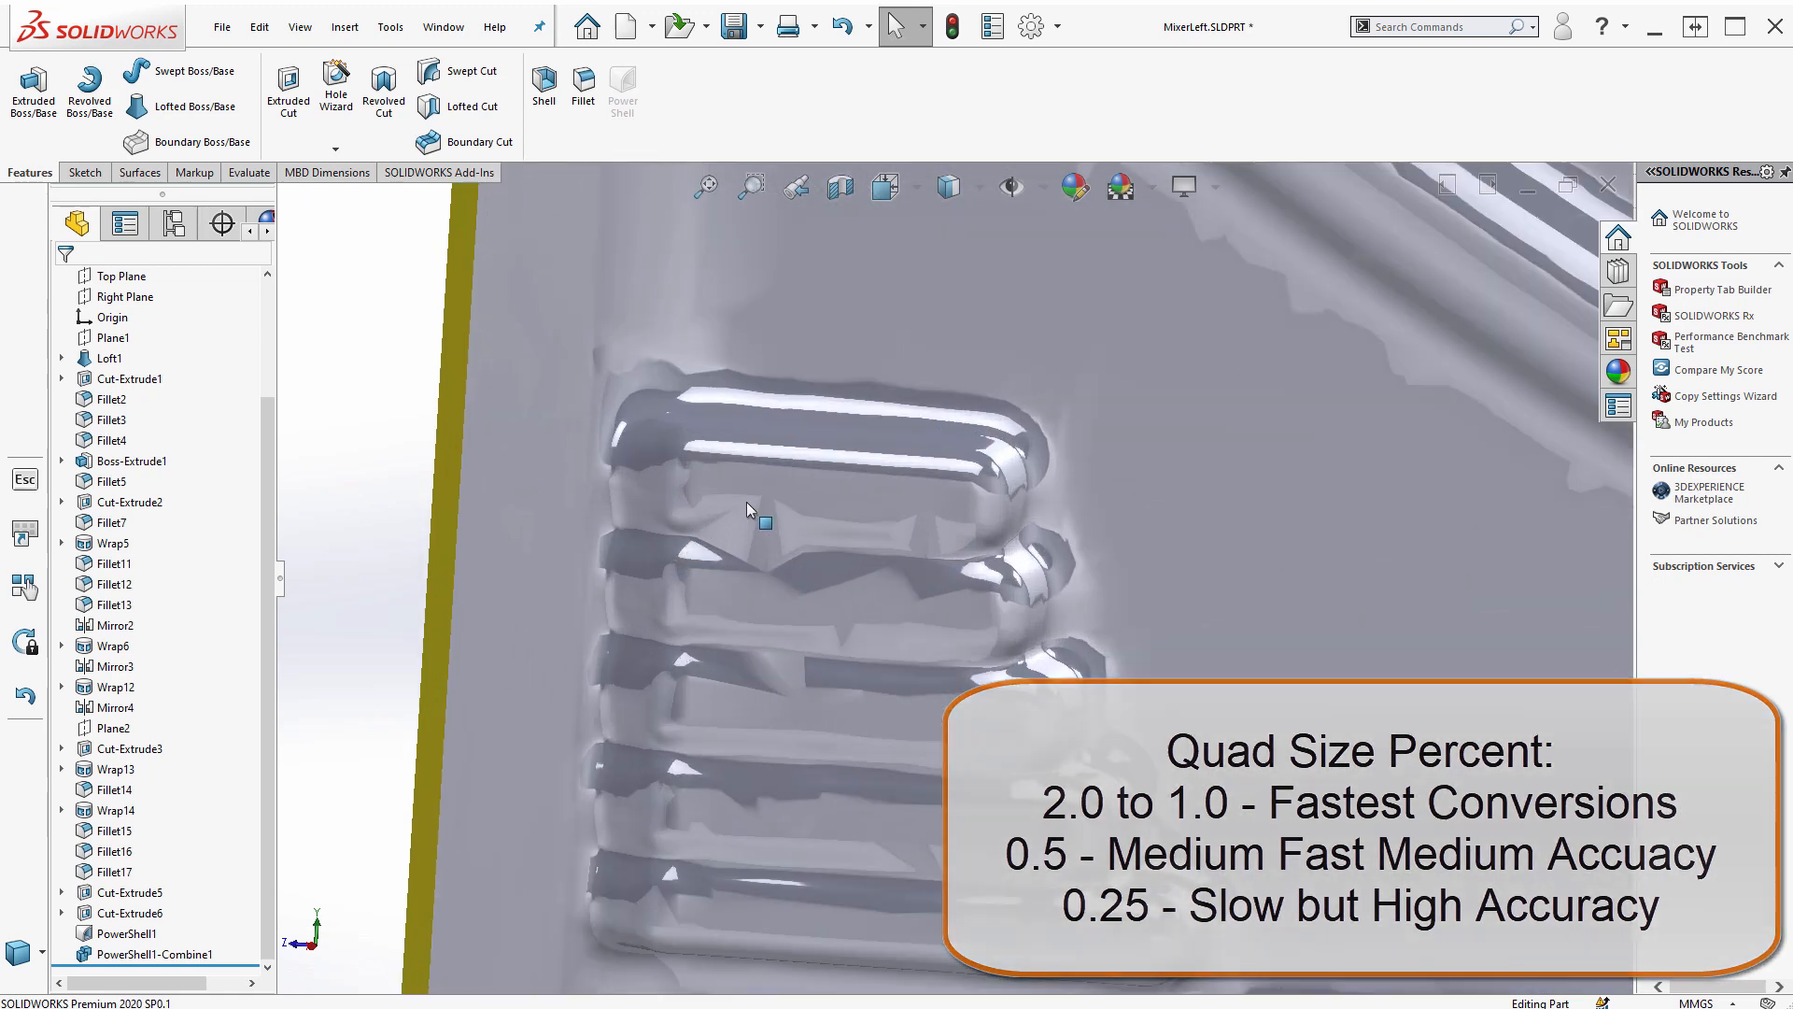
# - Raise the document's shaded image quality into the red high-resolution zone, to a deviation of about 0.07 mm
pyautogui.click(1058, 27)
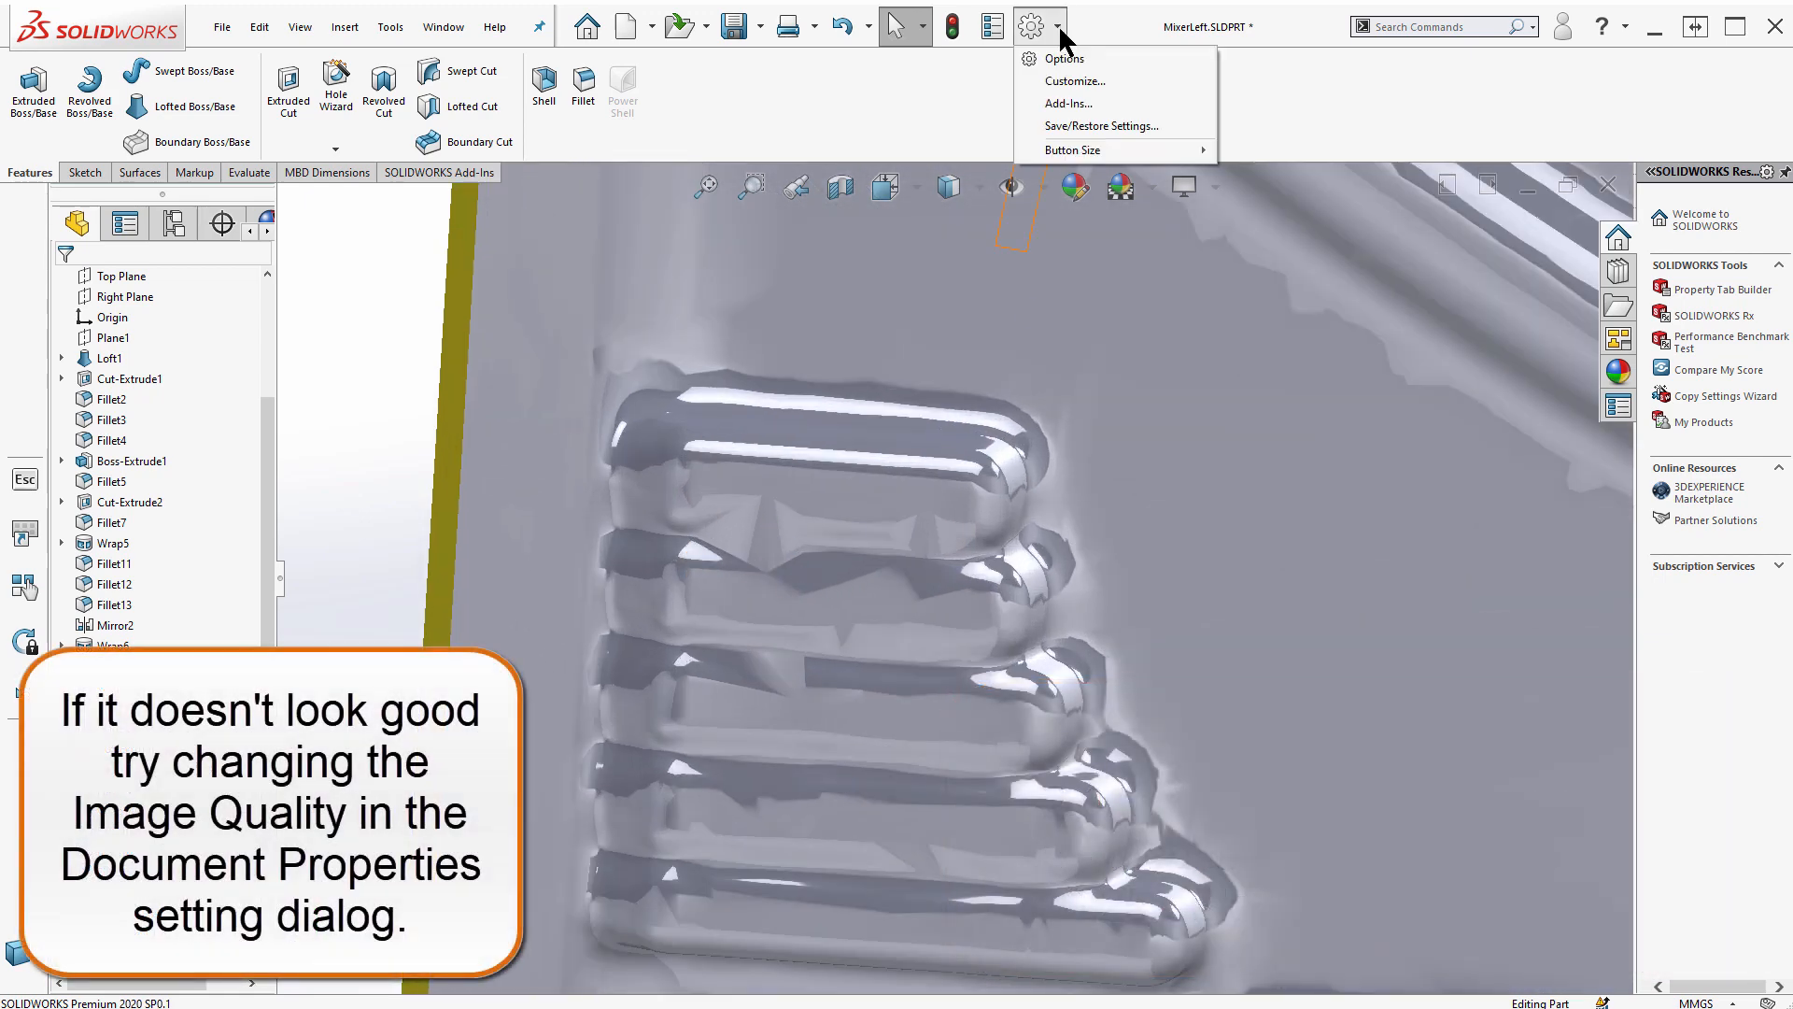
pyautogui.click(1062, 59)
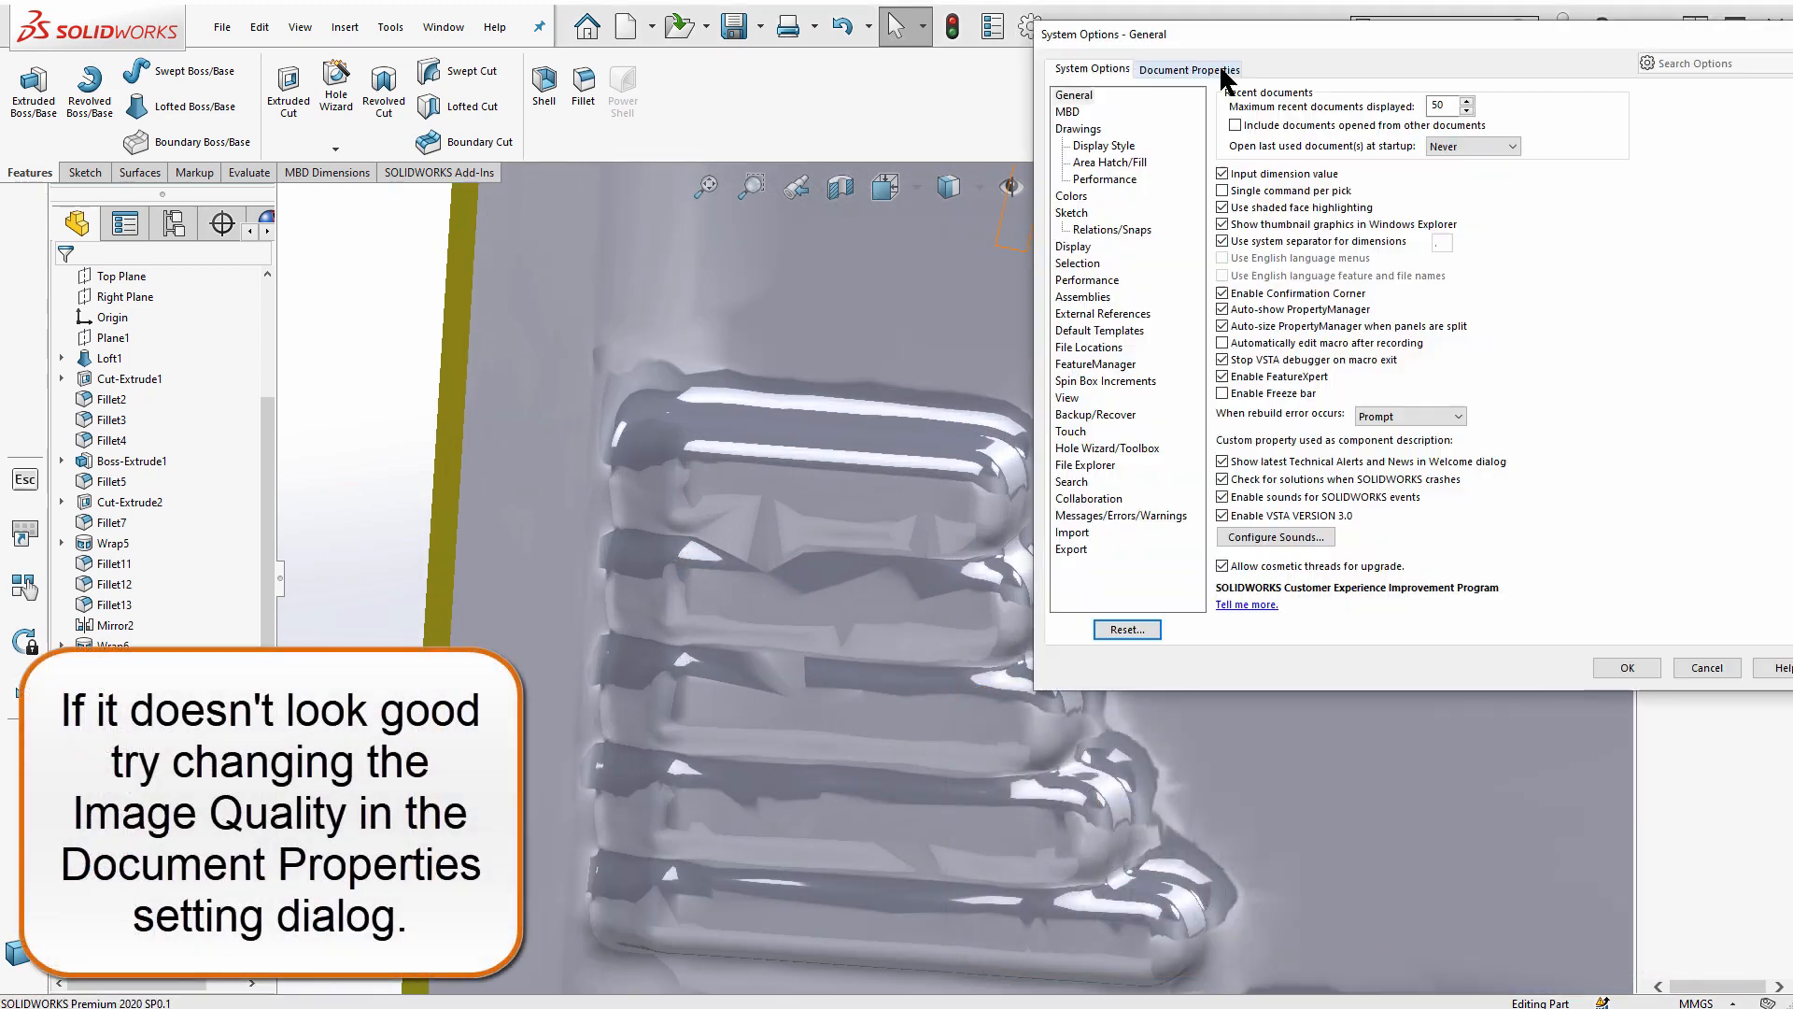
pyautogui.moveTo(1110, 40); pyautogui.dragTo(1144, 261)
pyautogui.click(1090, 298)
pyautogui.click(989, 508)
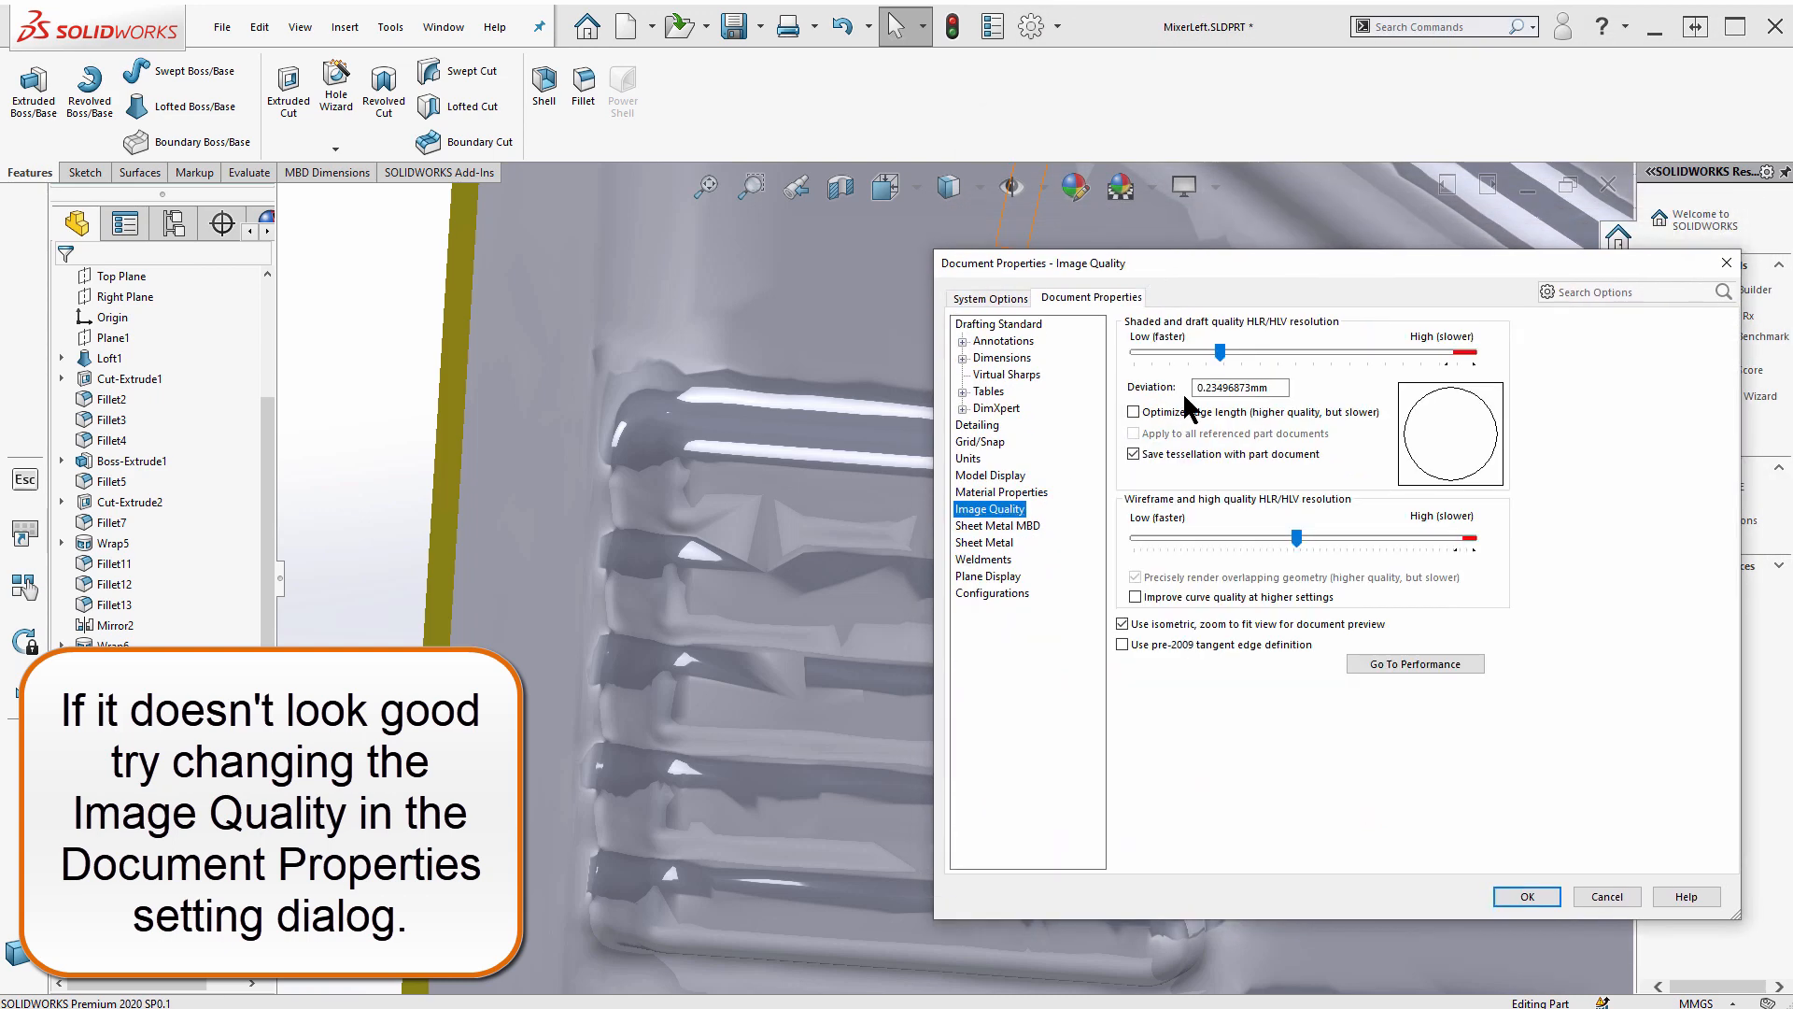
pyautogui.moveTo(1450, 353); pyautogui.dragTo(1464, 356)
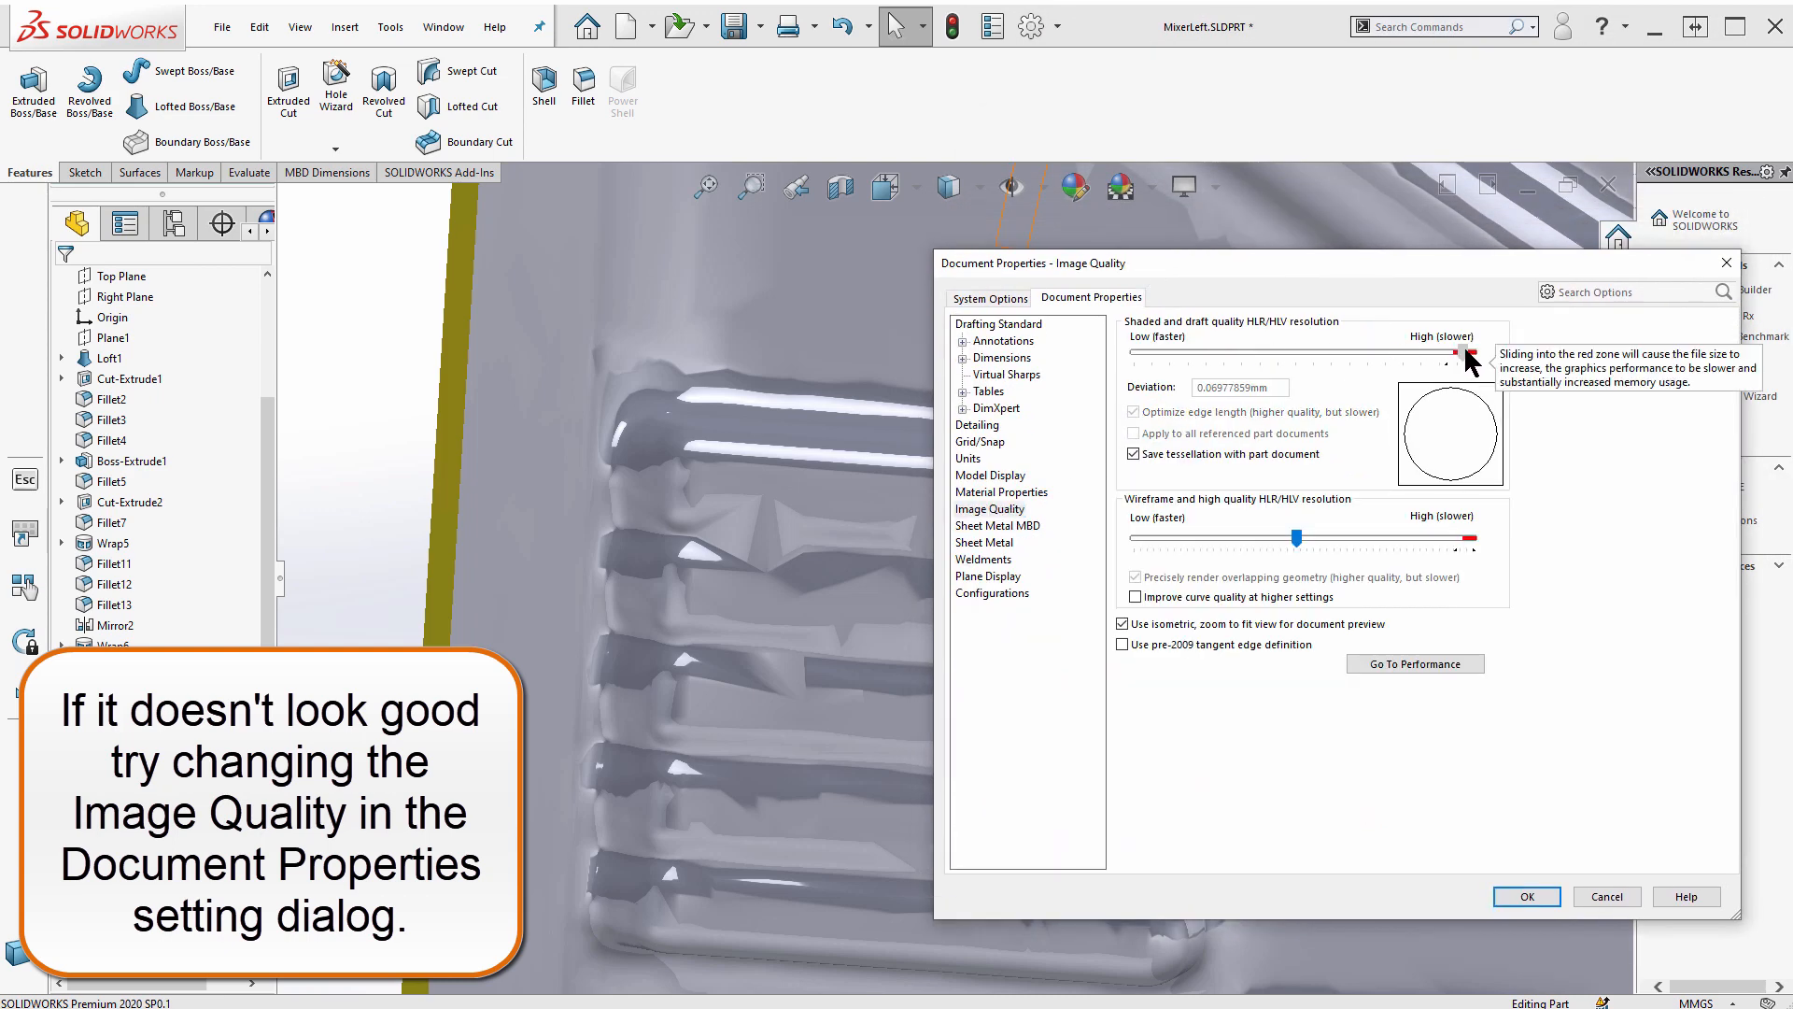
pyautogui.click(1526, 896)
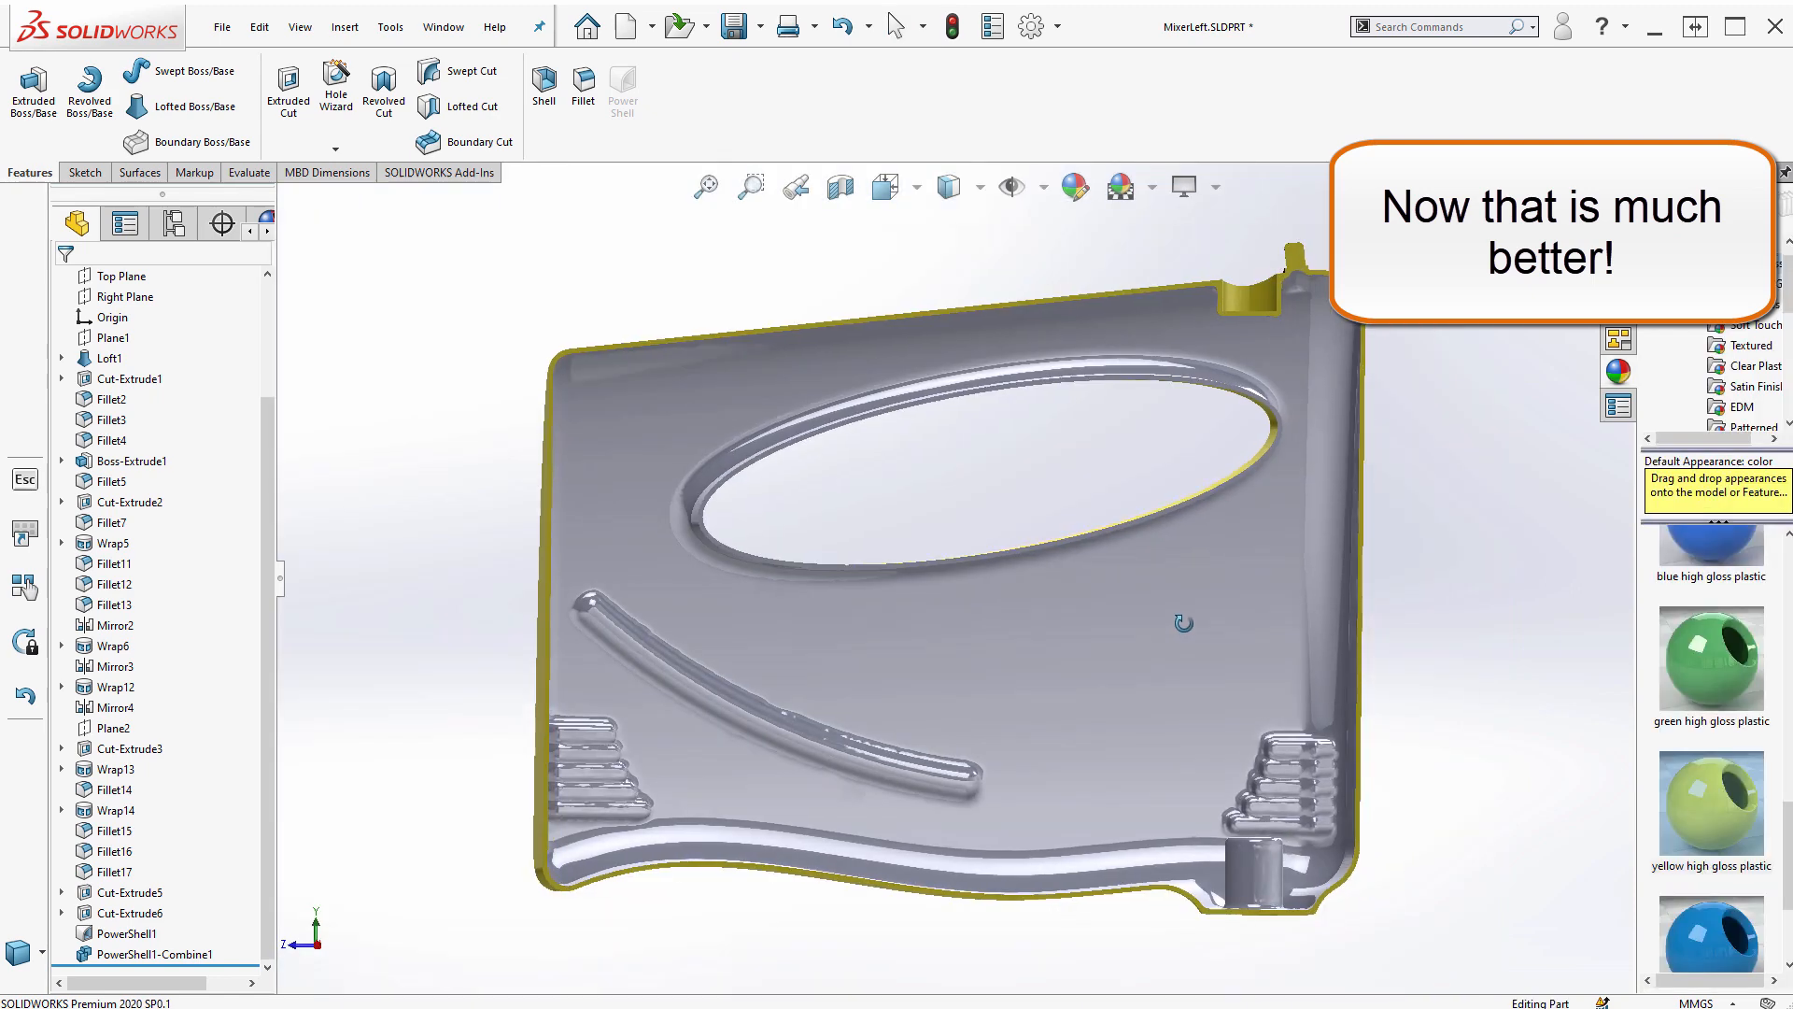
pyautogui.moveTo(1181, 620)
pyautogui.mouseDown(button='middle')
pyautogui.moveTo(754, 653)
pyautogui.moveTo(837, 664)
pyautogui.moveTo(776, 676)
pyautogui.moveTo(1028, 628)
pyautogui.moveTo(1178, 647)
pyautogui.moveTo(1225, 633)
pyautogui.moveTo(1185, 597)
pyautogui.moveTo(1186, 616)
pyautogui.mouseUp(button='middle')
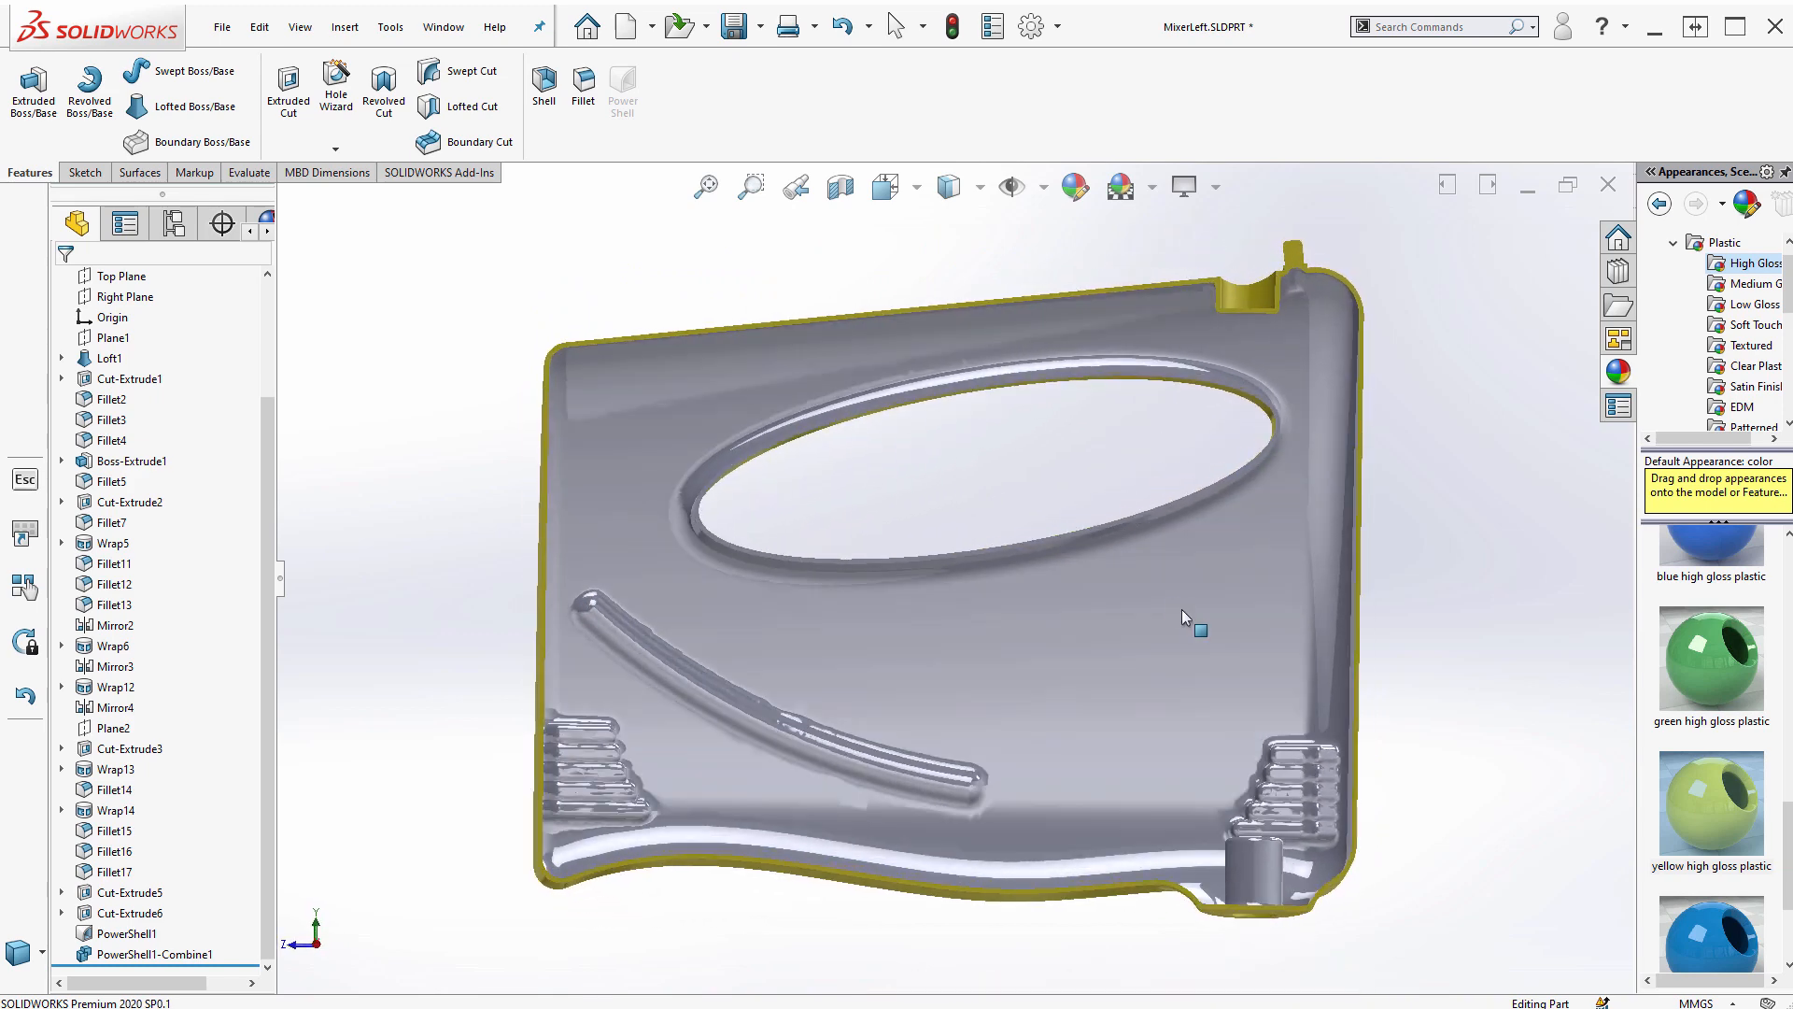
# - Recompute the Power Shell with 0.6% quad size and Ignore Shell Faces enabled, and move a Front Plane section through the hollow body
pyautogui.scroll(-5, 1315, 261)
pyautogui.scroll(-5, 1091, 490)
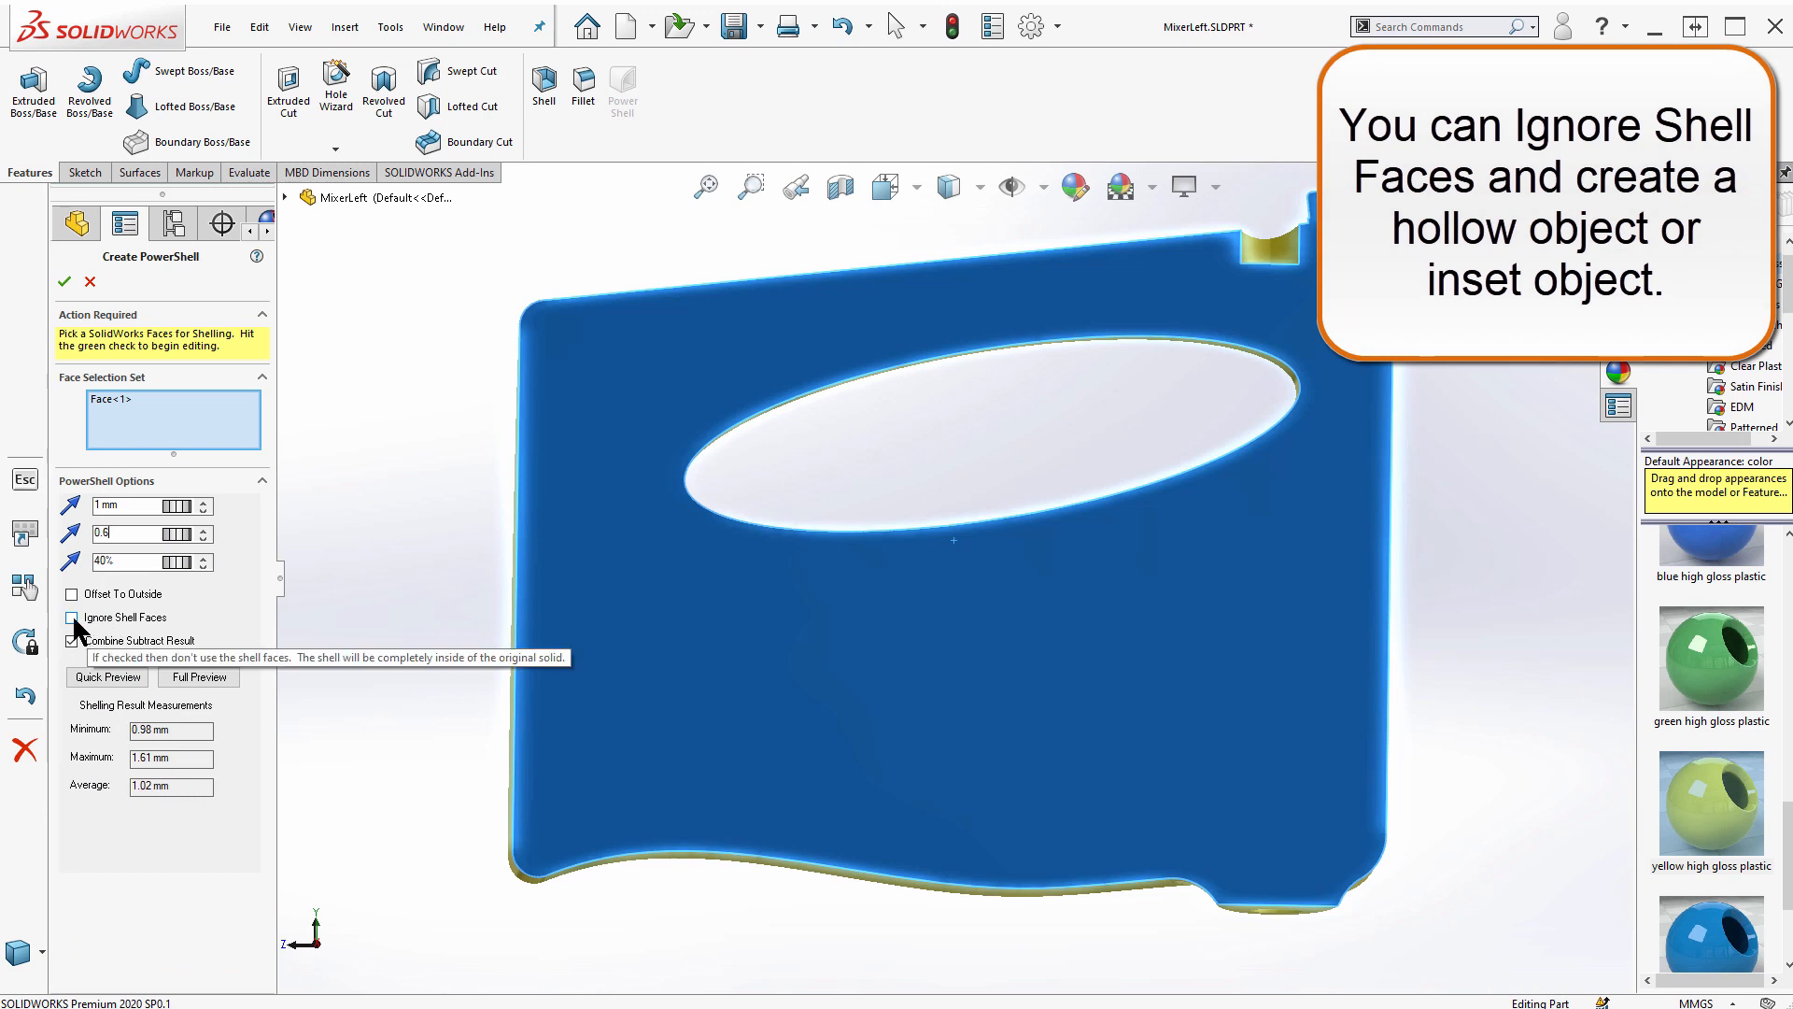
pyautogui.click(72, 618)
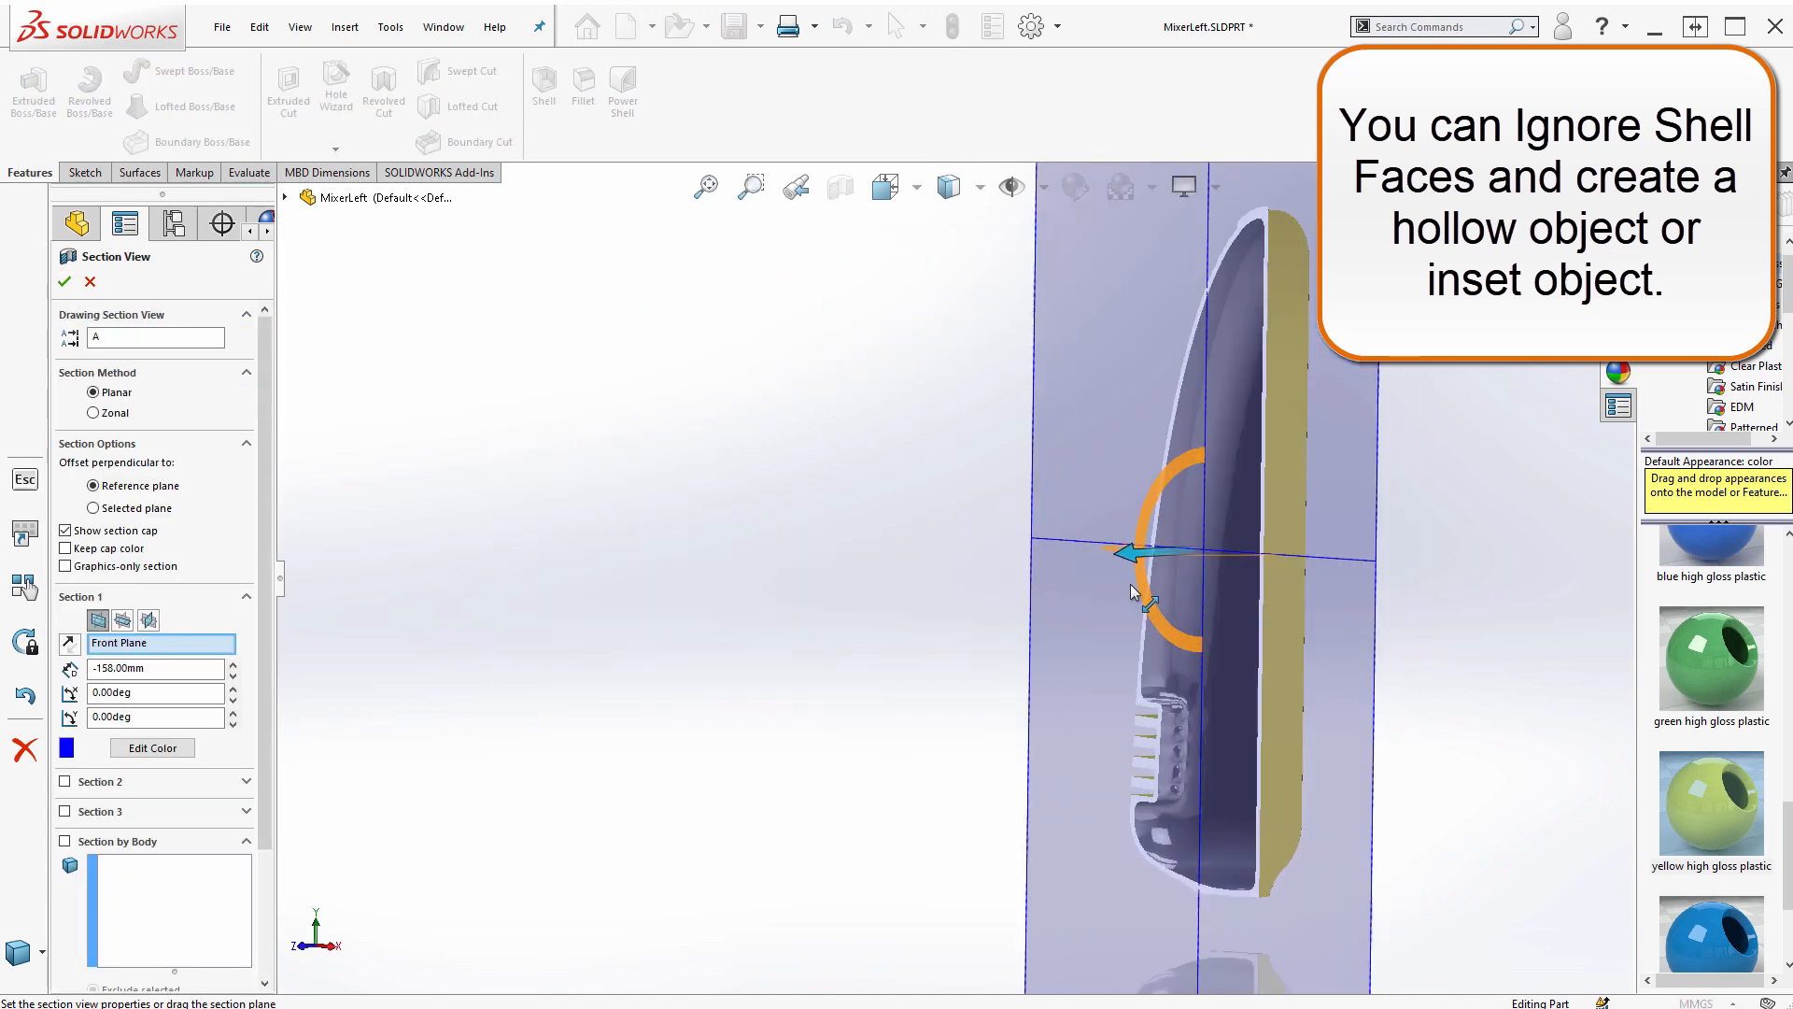
pyautogui.moveTo(1130, 585); pyautogui.dragTo(539, 629)
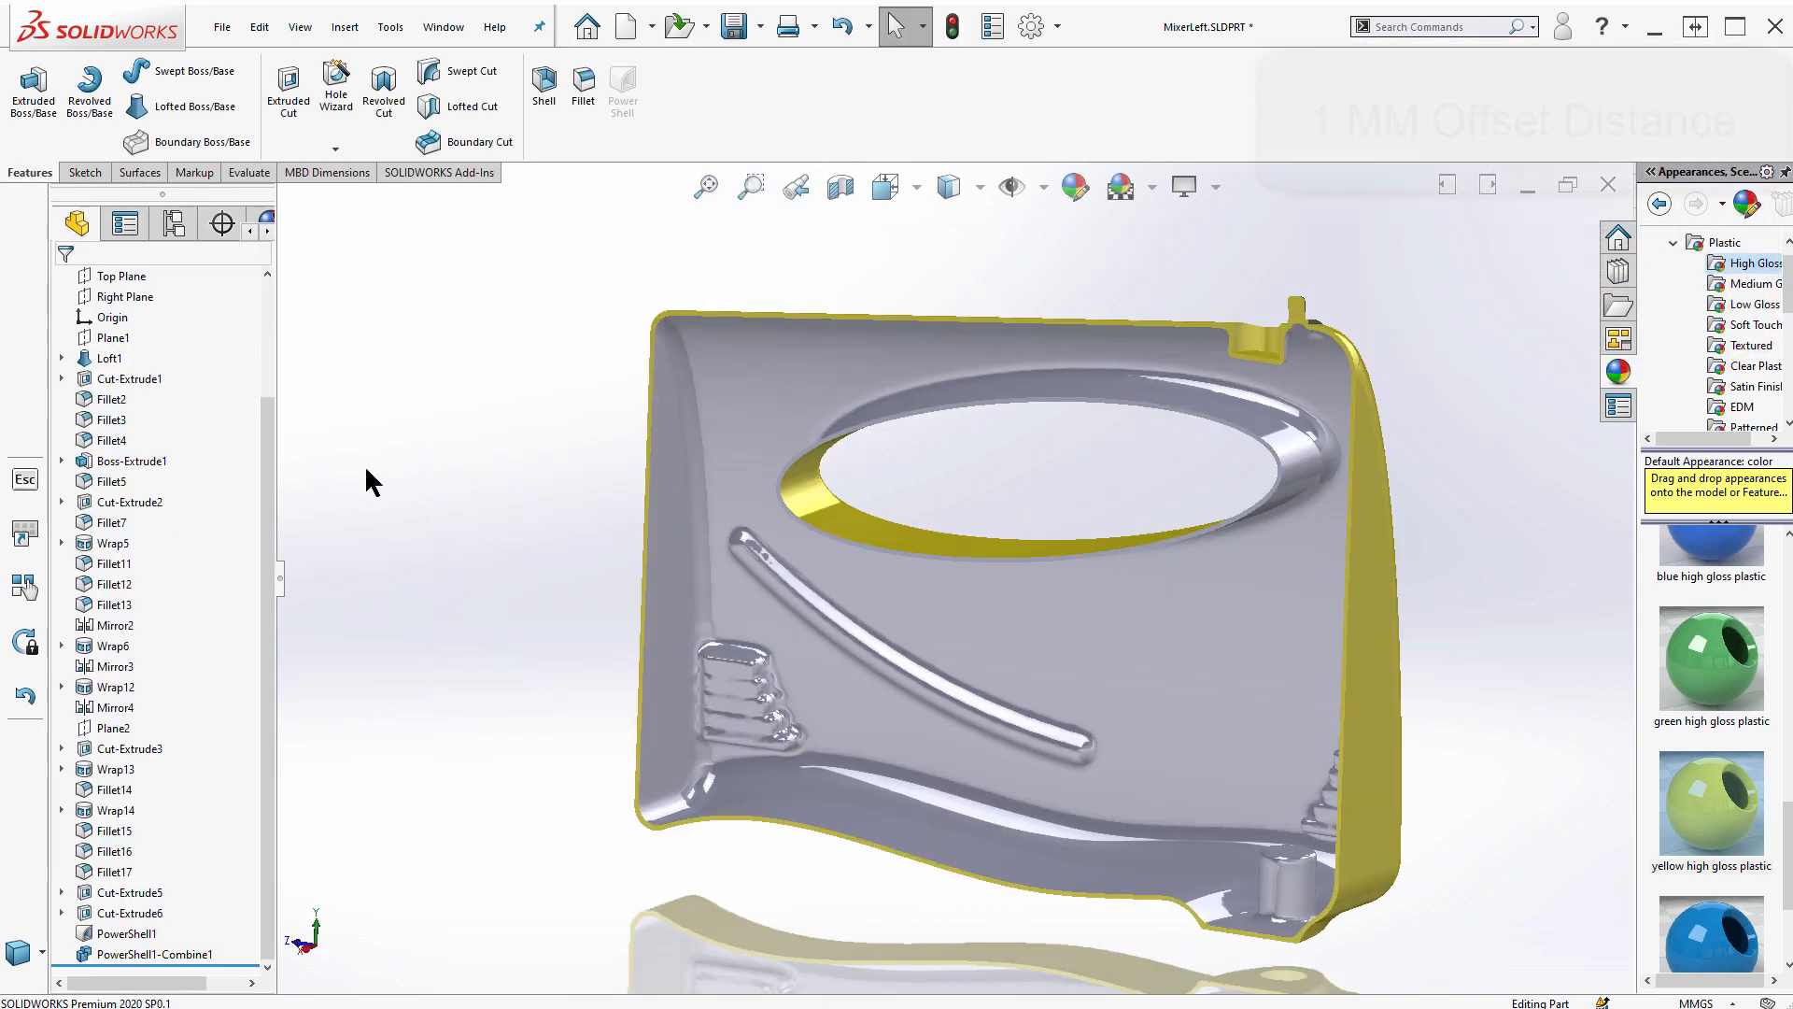
# - Sweep a section view through the housing to examine the wall of the 1 mm shell
pyautogui.click(125, 933)
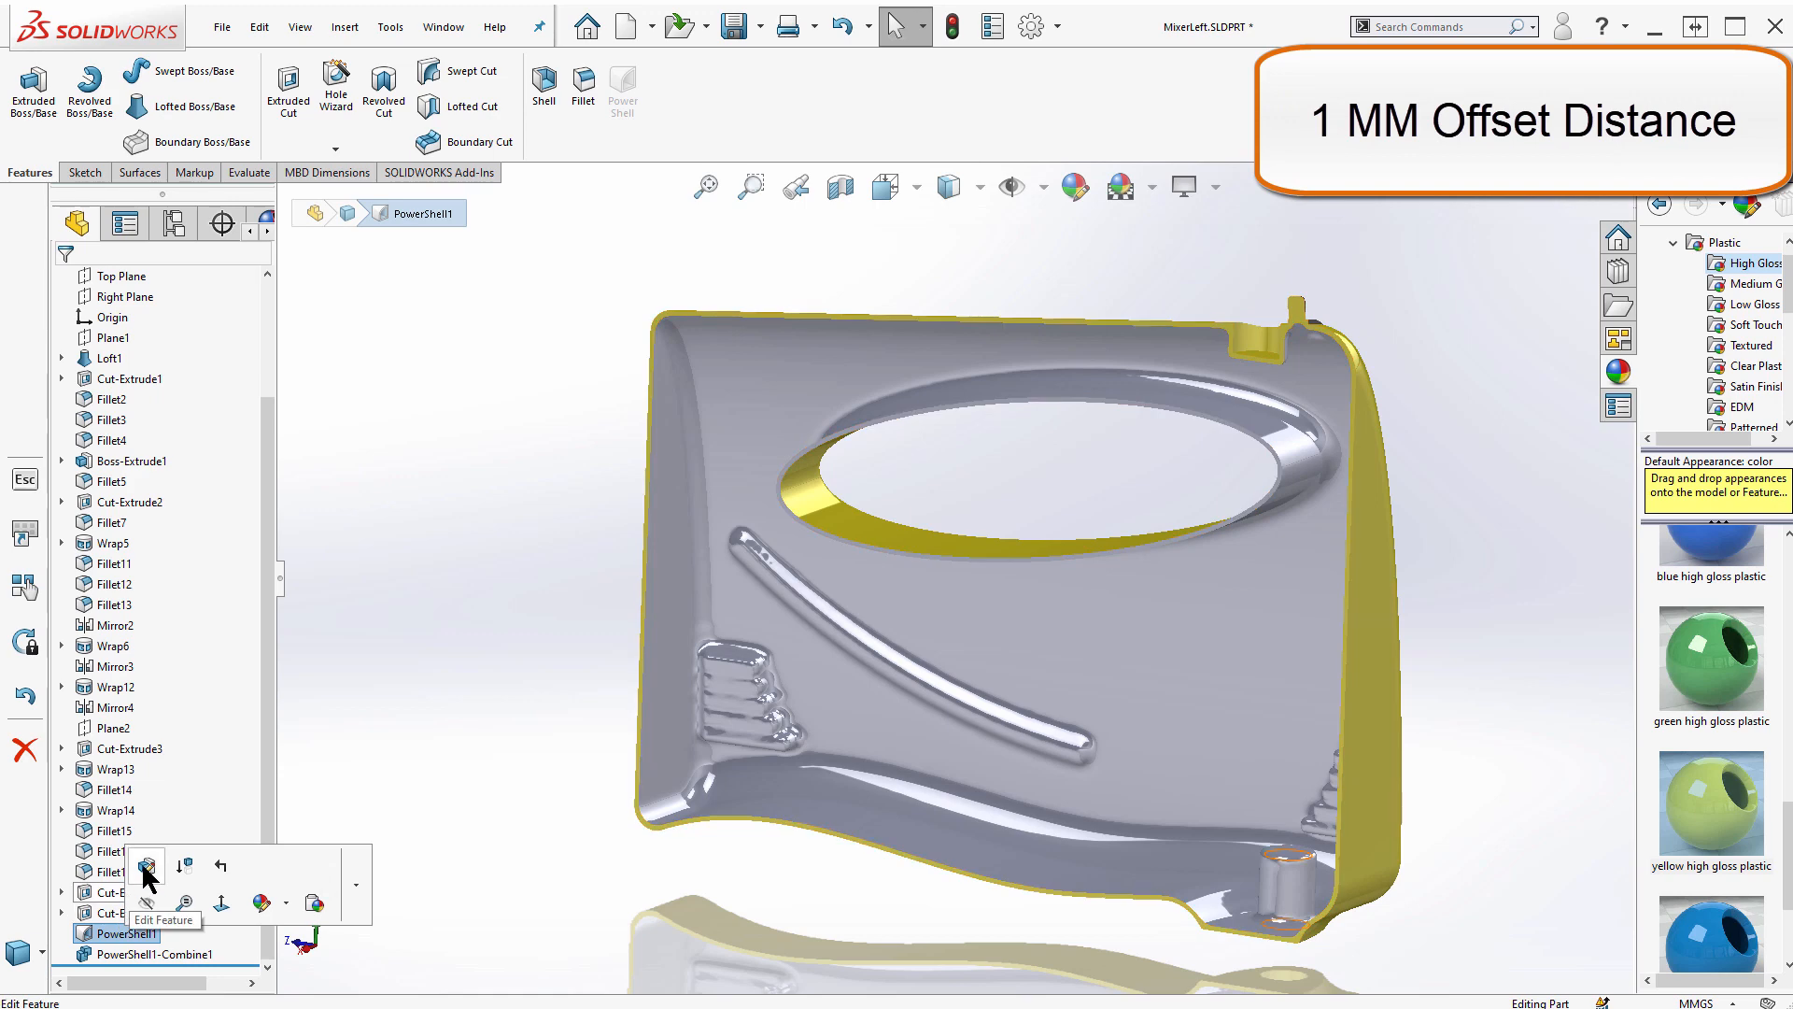
pyautogui.click(839, 187)
pyautogui.moveTo(782, 536); pyautogui.dragTo(1461, 651)
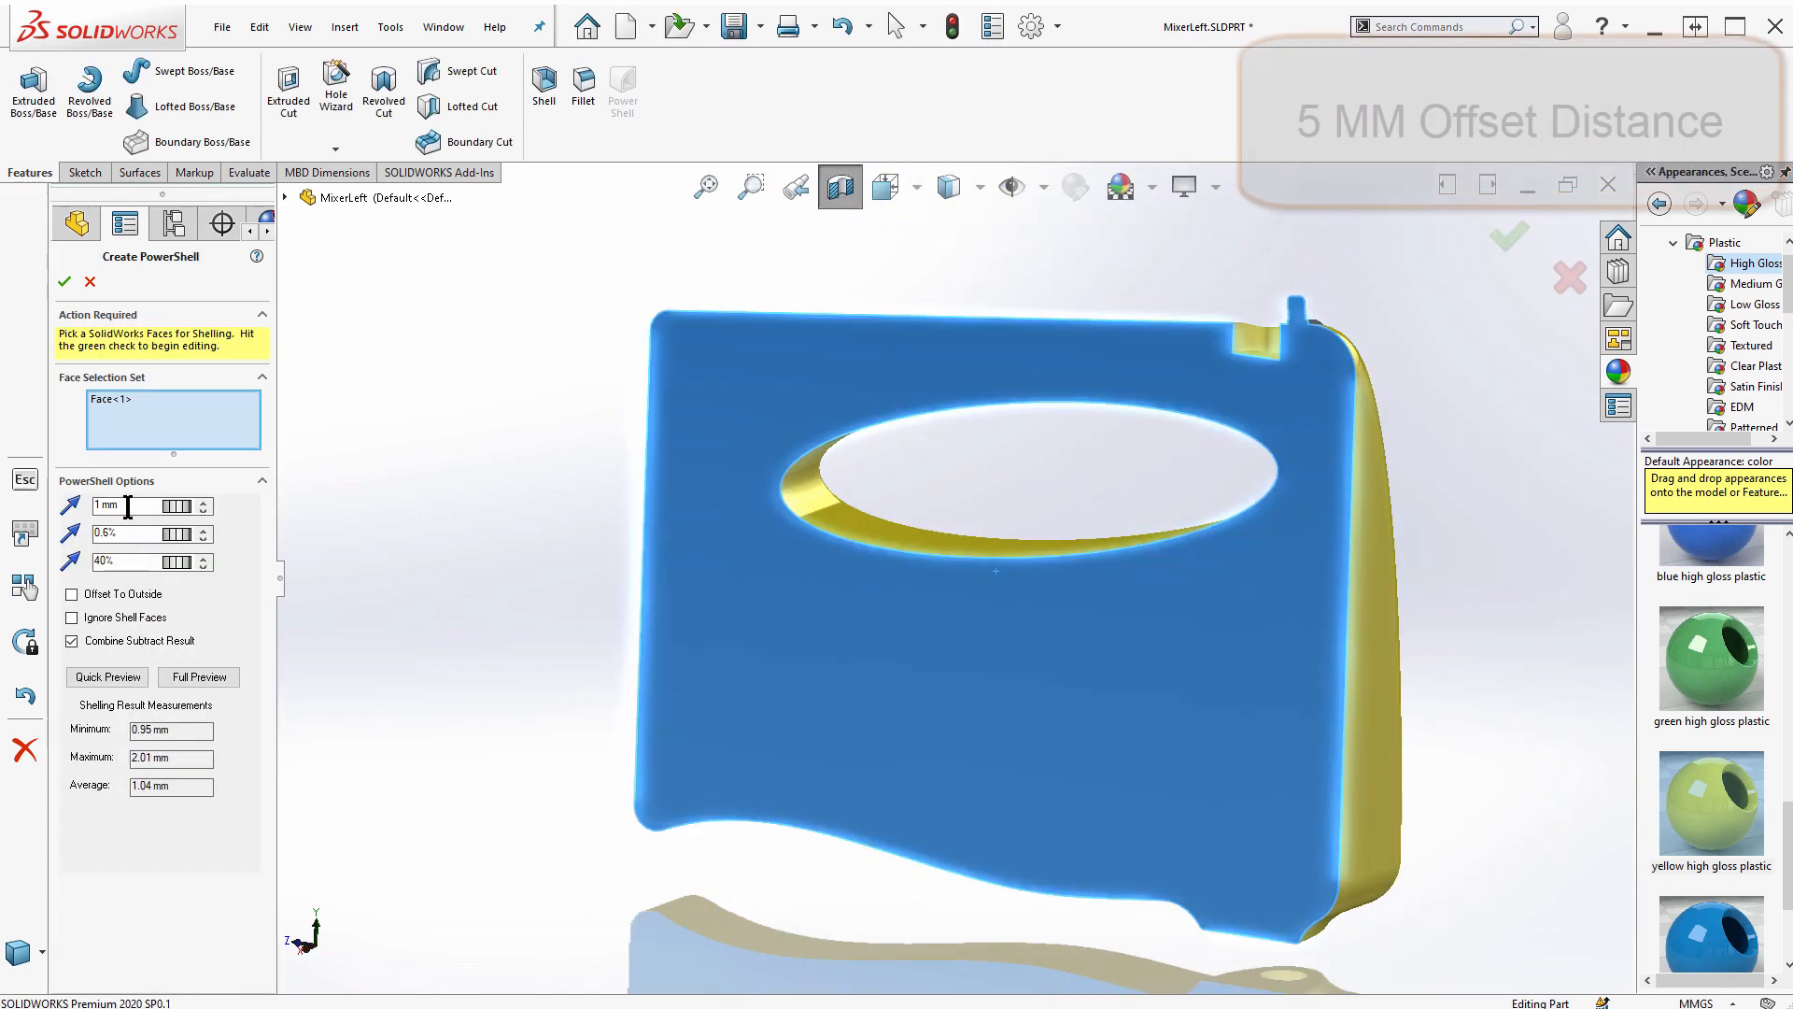
# - Set the Power Shell's offset distance to 5 mm and recompute the shell
pyautogui.tripleClick(128, 506)
pyautogui.write('5')
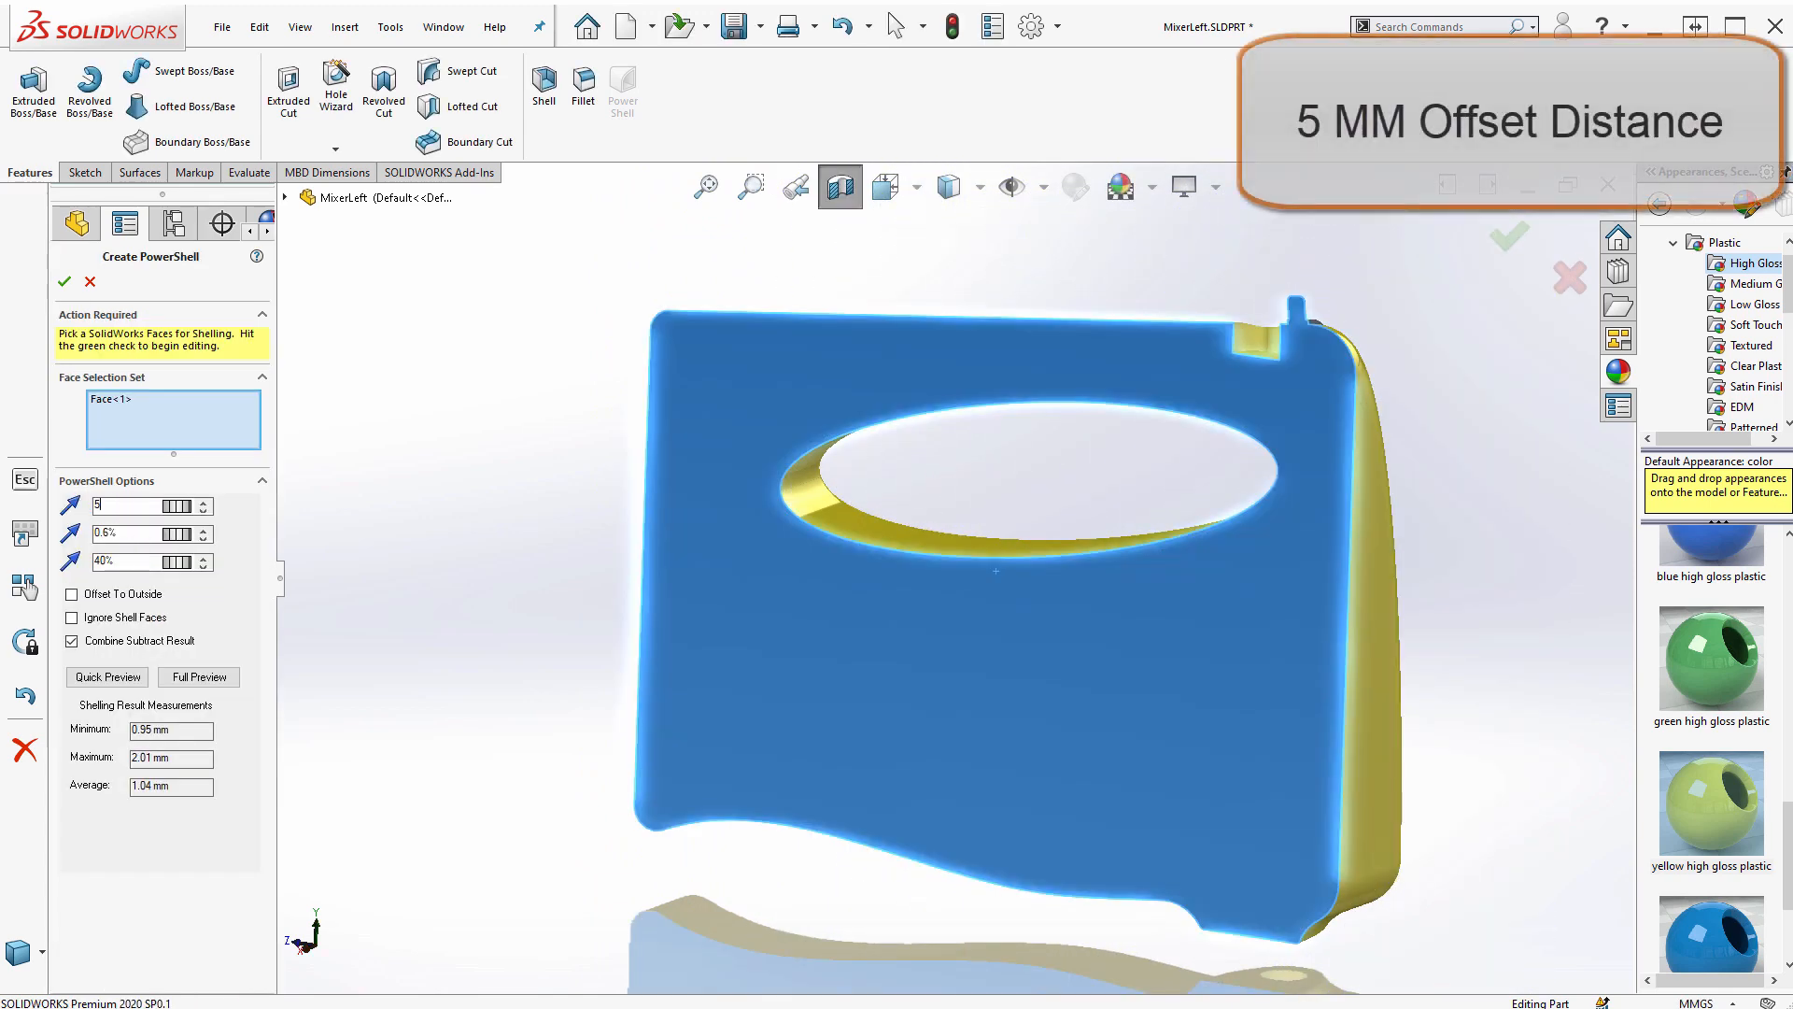
pyautogui.click(64, 282)
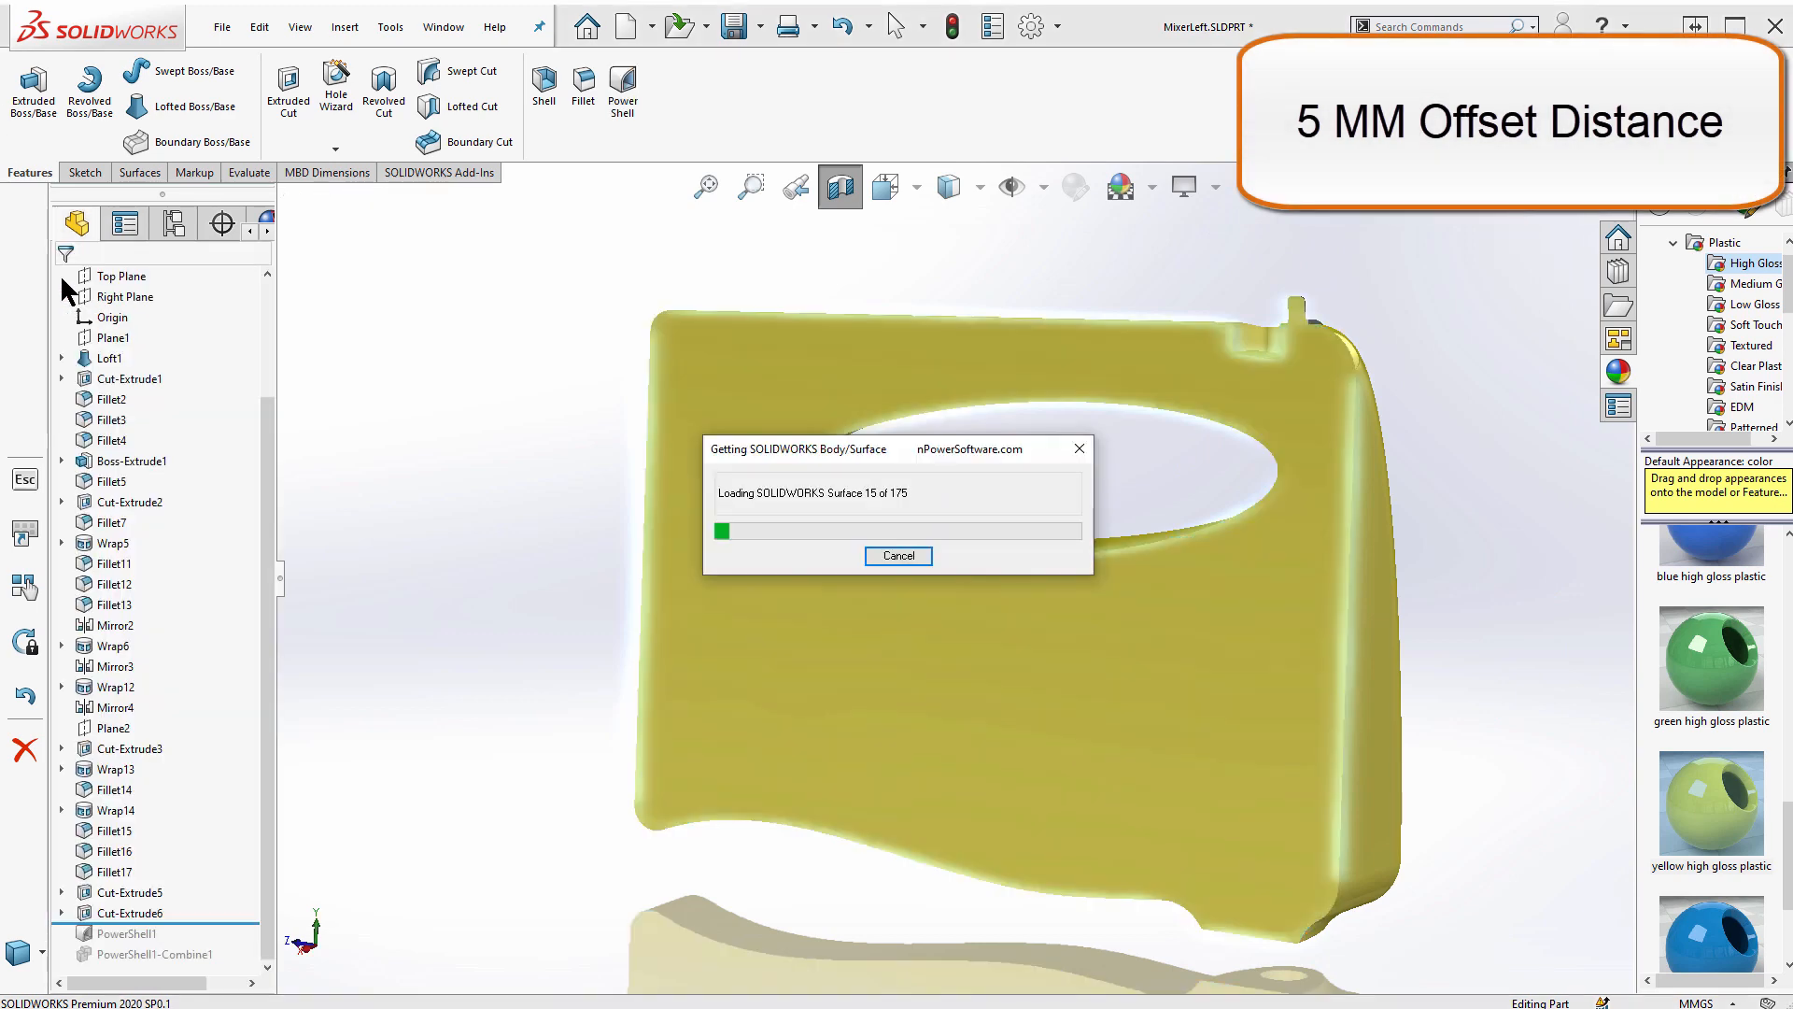
# - Edit the Power Shell to a 0.1 mm offset distance with 0.25% quad size and recompute it
pyautogui.click(127, 933)
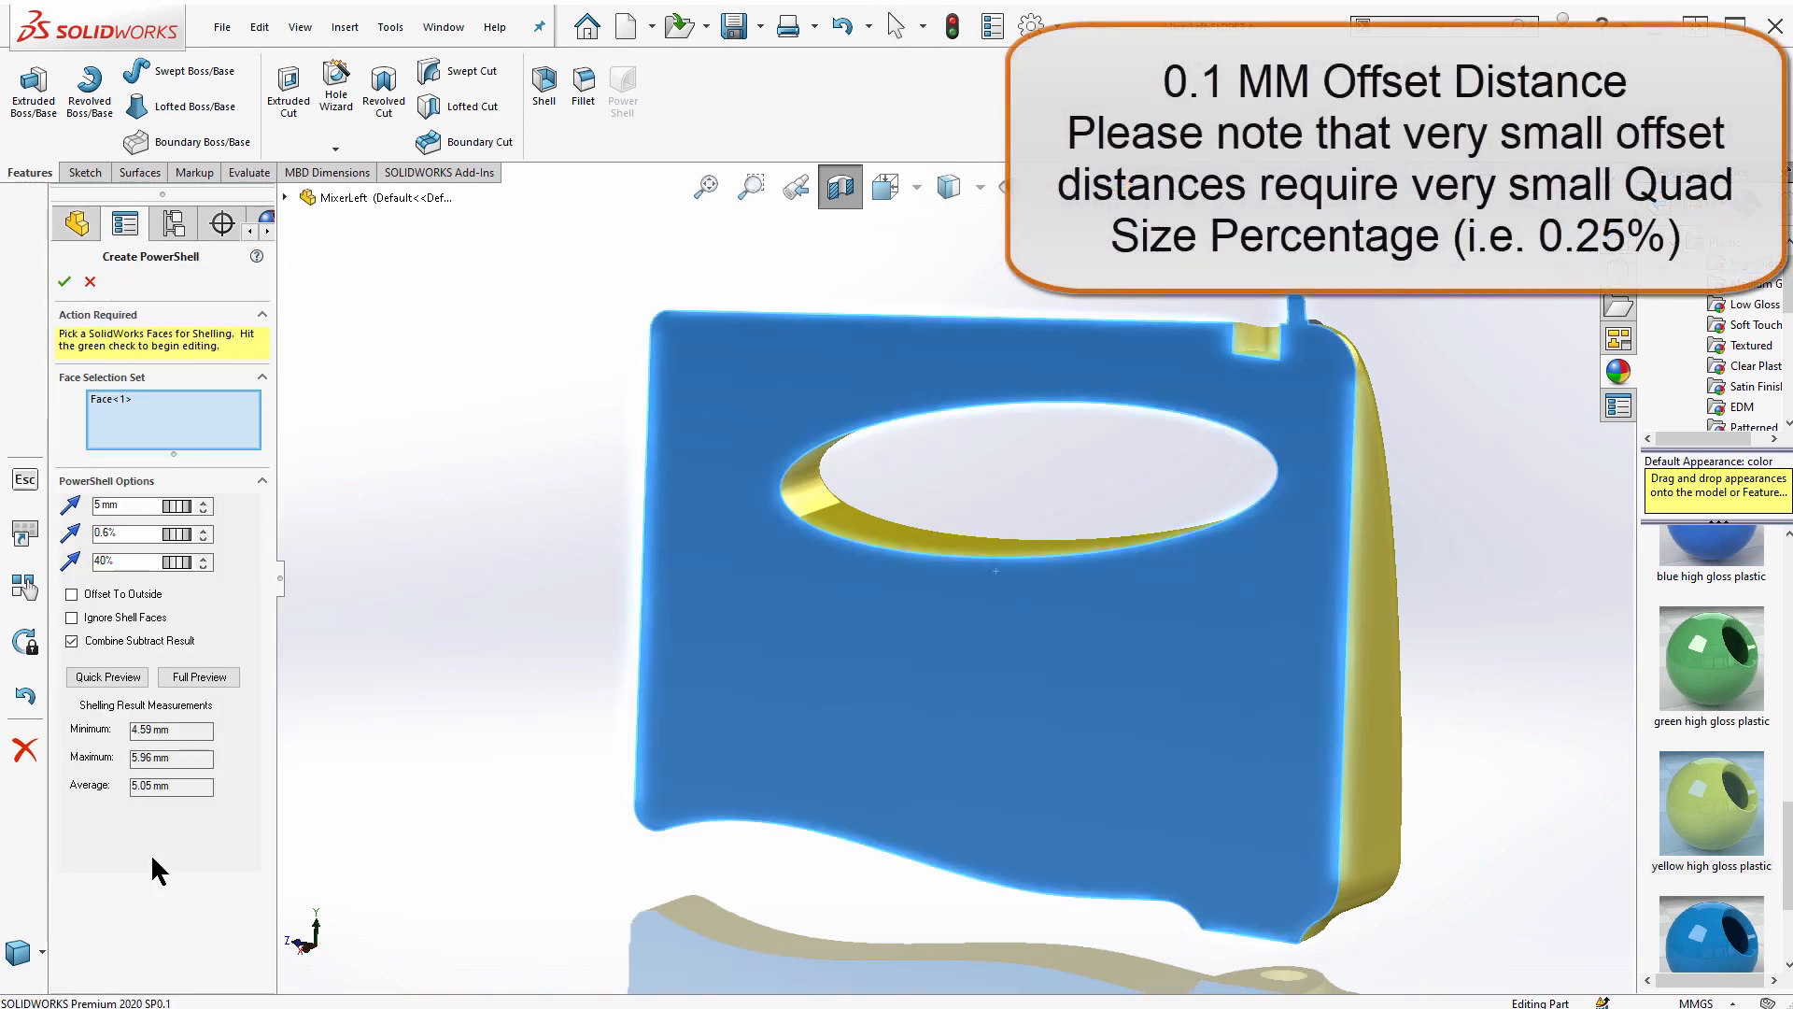
pyautogui.write('0.')
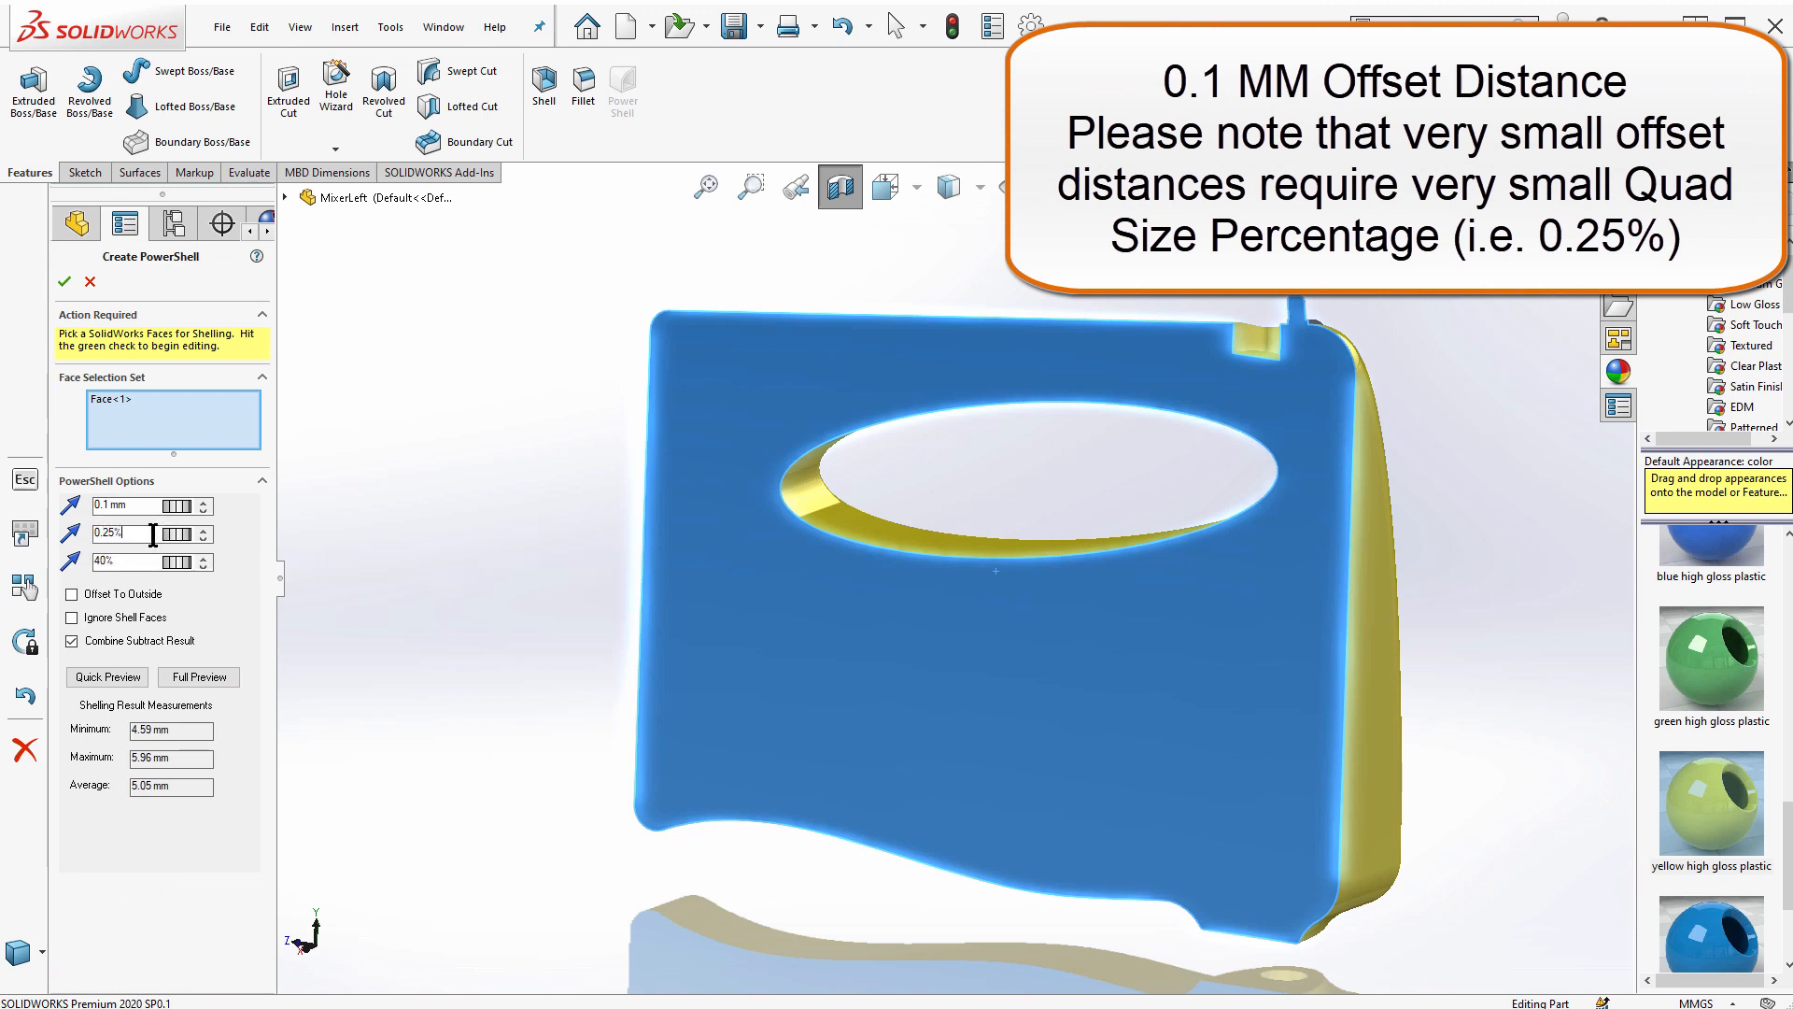
pyautogui.click(64, 281)
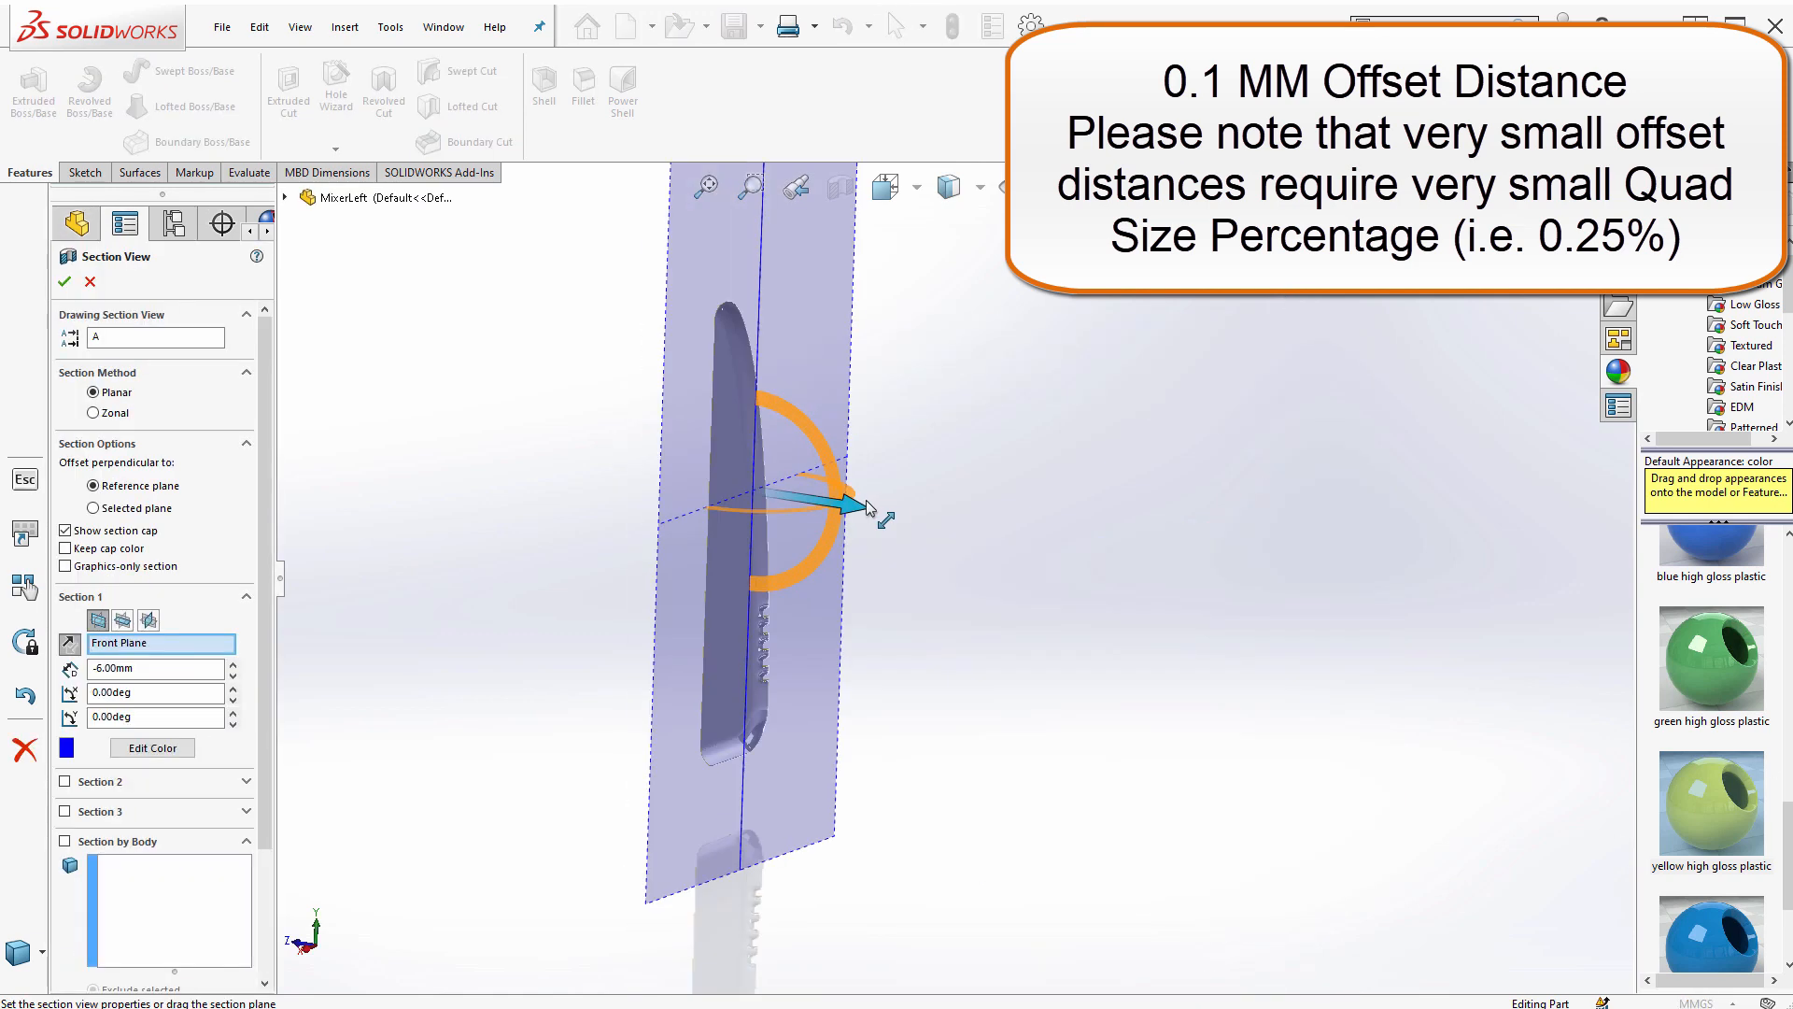
# - Move the Front Plane section to an offset of -160 mm and examine the thin wall at the vent slots
pyautogui.moveTo(866, 501); pyautogui.dragTo(1443, 644)
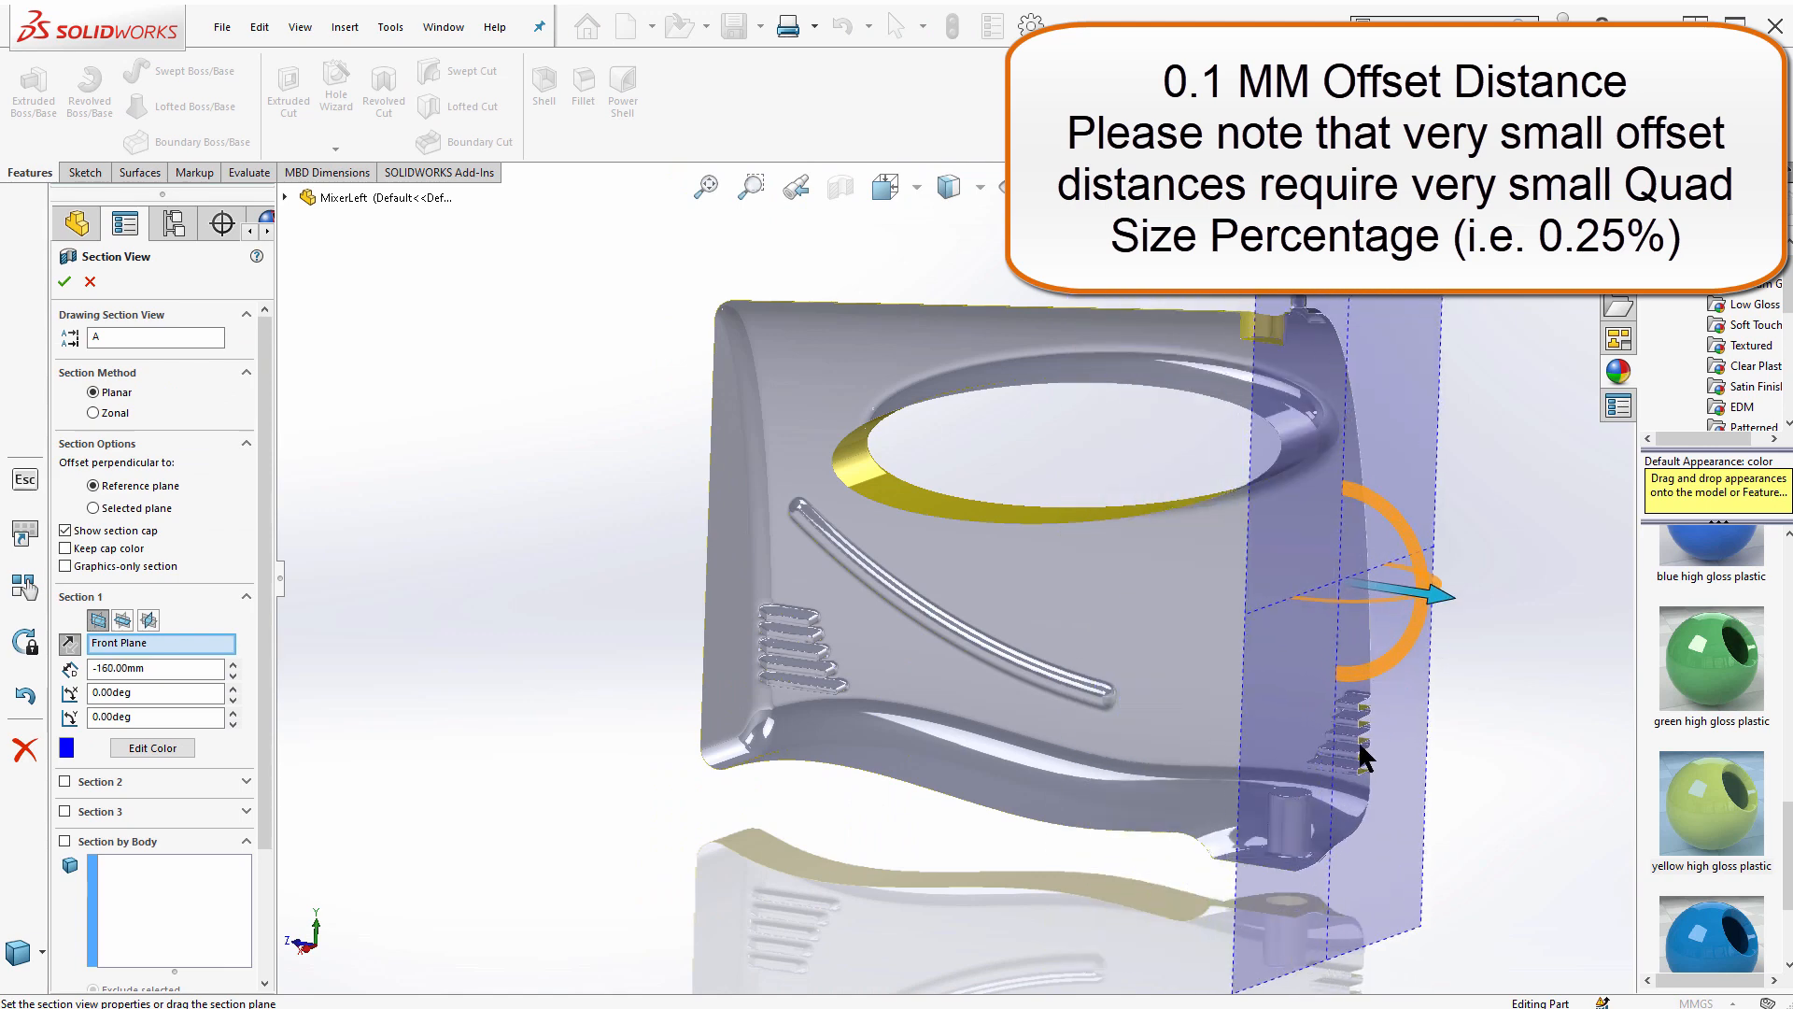
pyautogui.scroll(-8, 1376, 826)
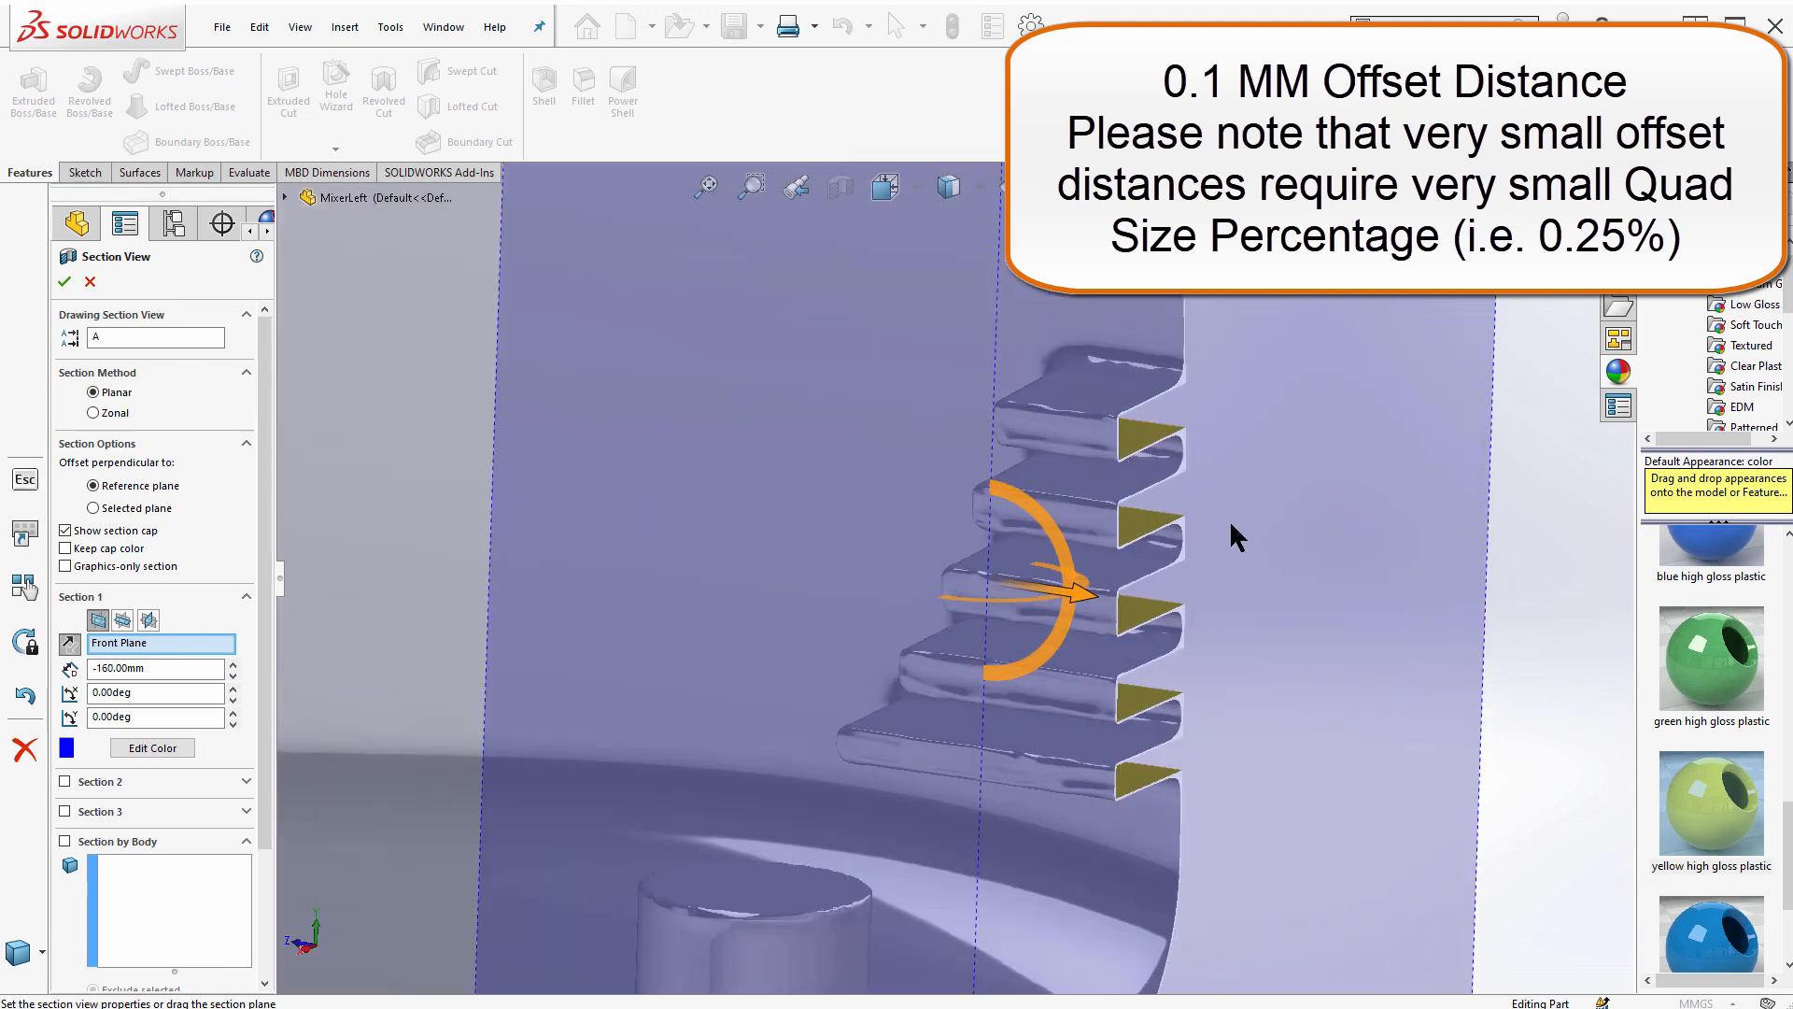
pyautogui.scroll(-2, 1195, 691)
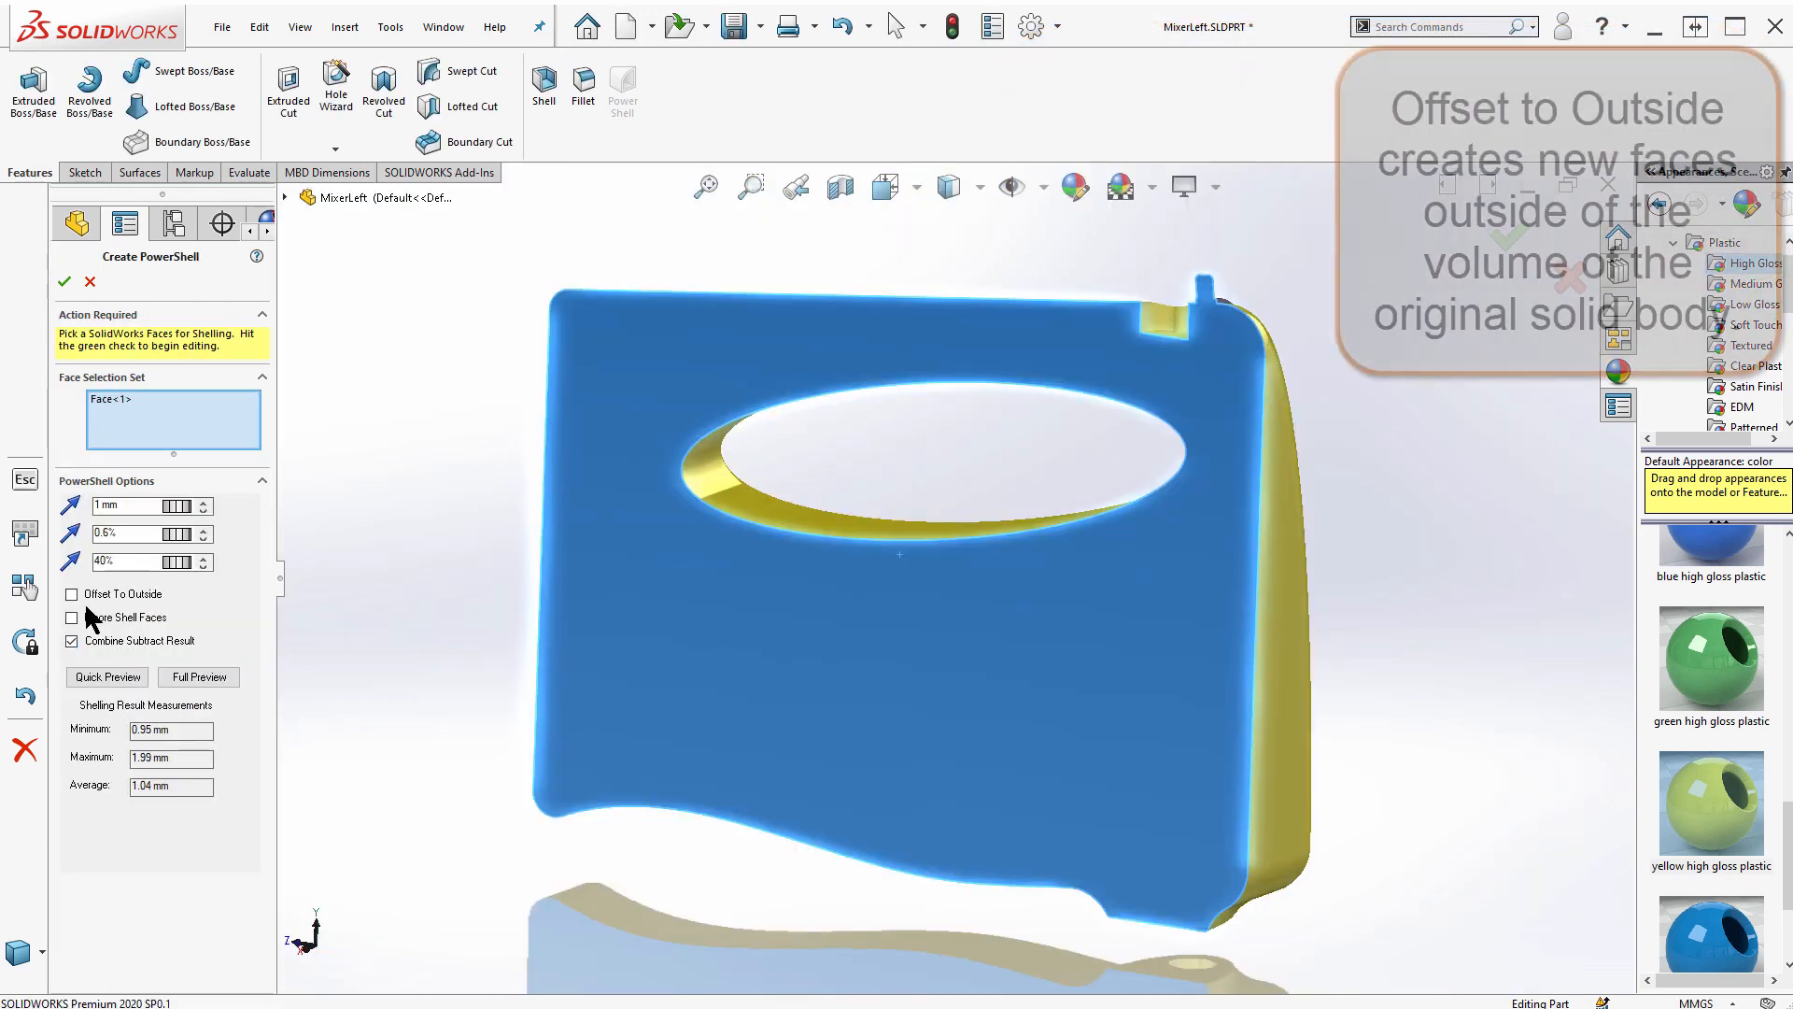
# - Recompute the 1 mm Power Shell with Offset To Outside enabled, and examine its wall in a Front Plane section at -158 mm
pyautogui.click(88, 595)
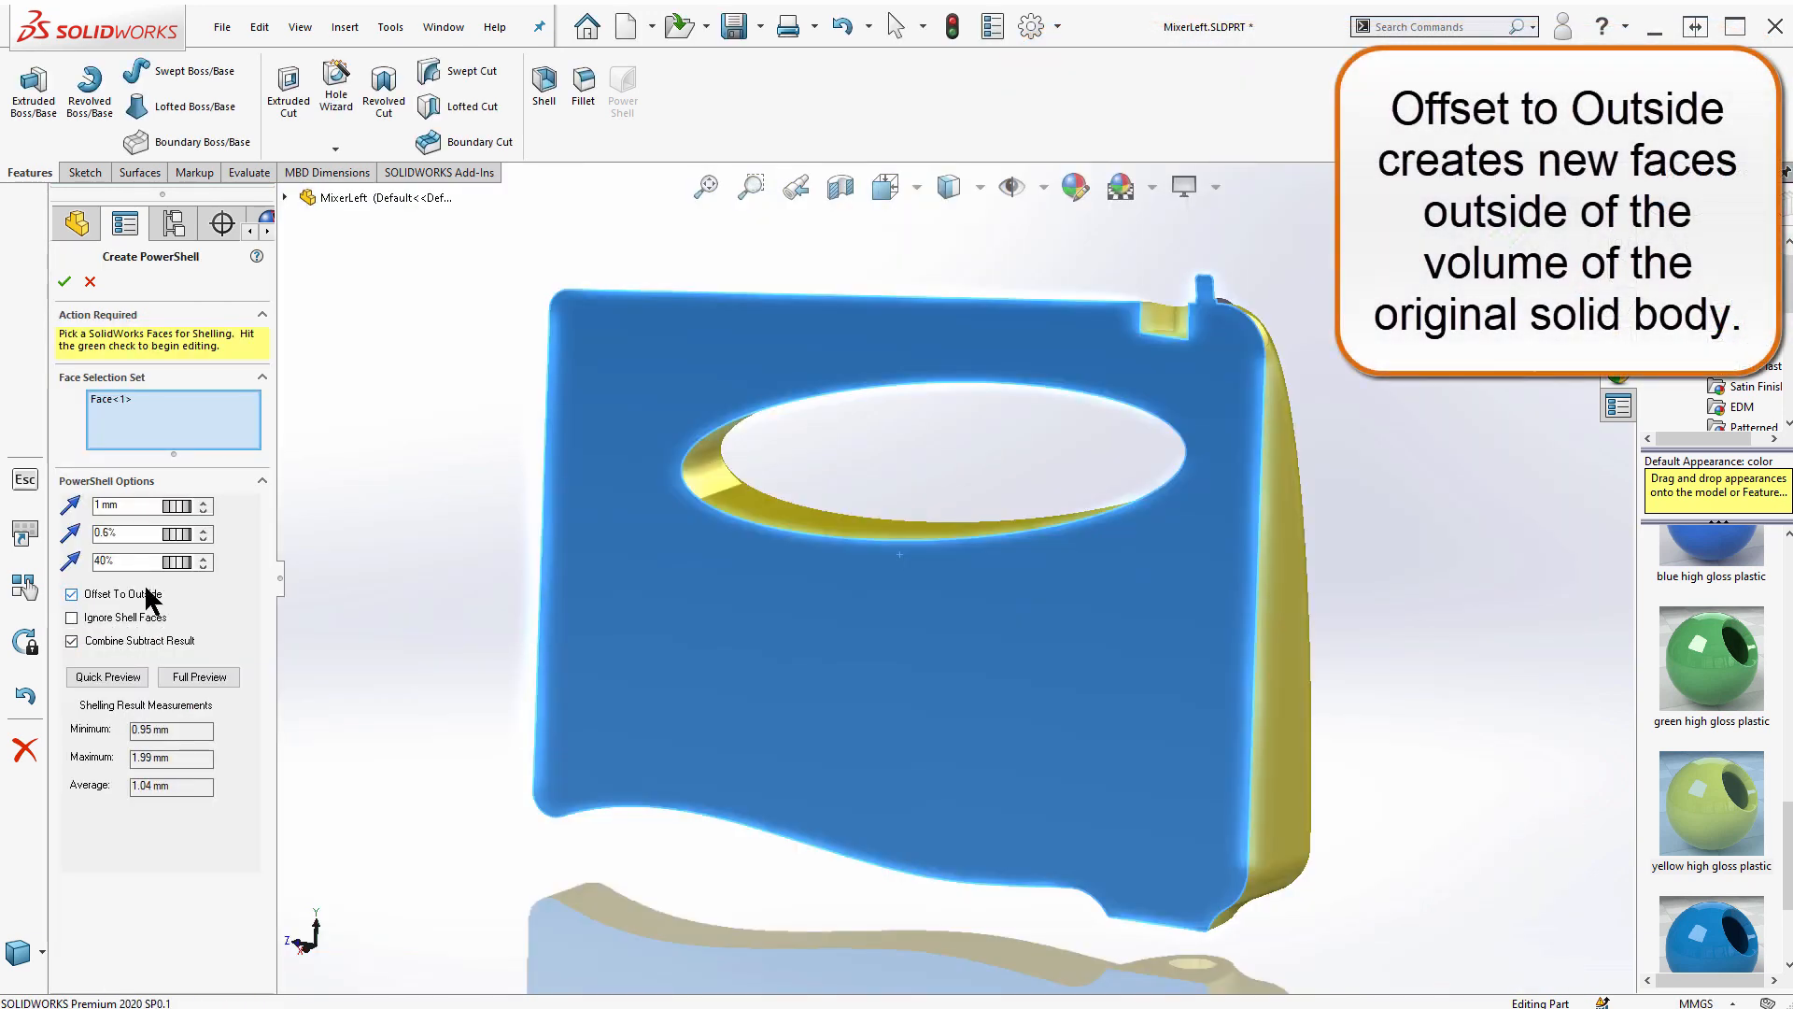
pyautogui.click(64, 282)
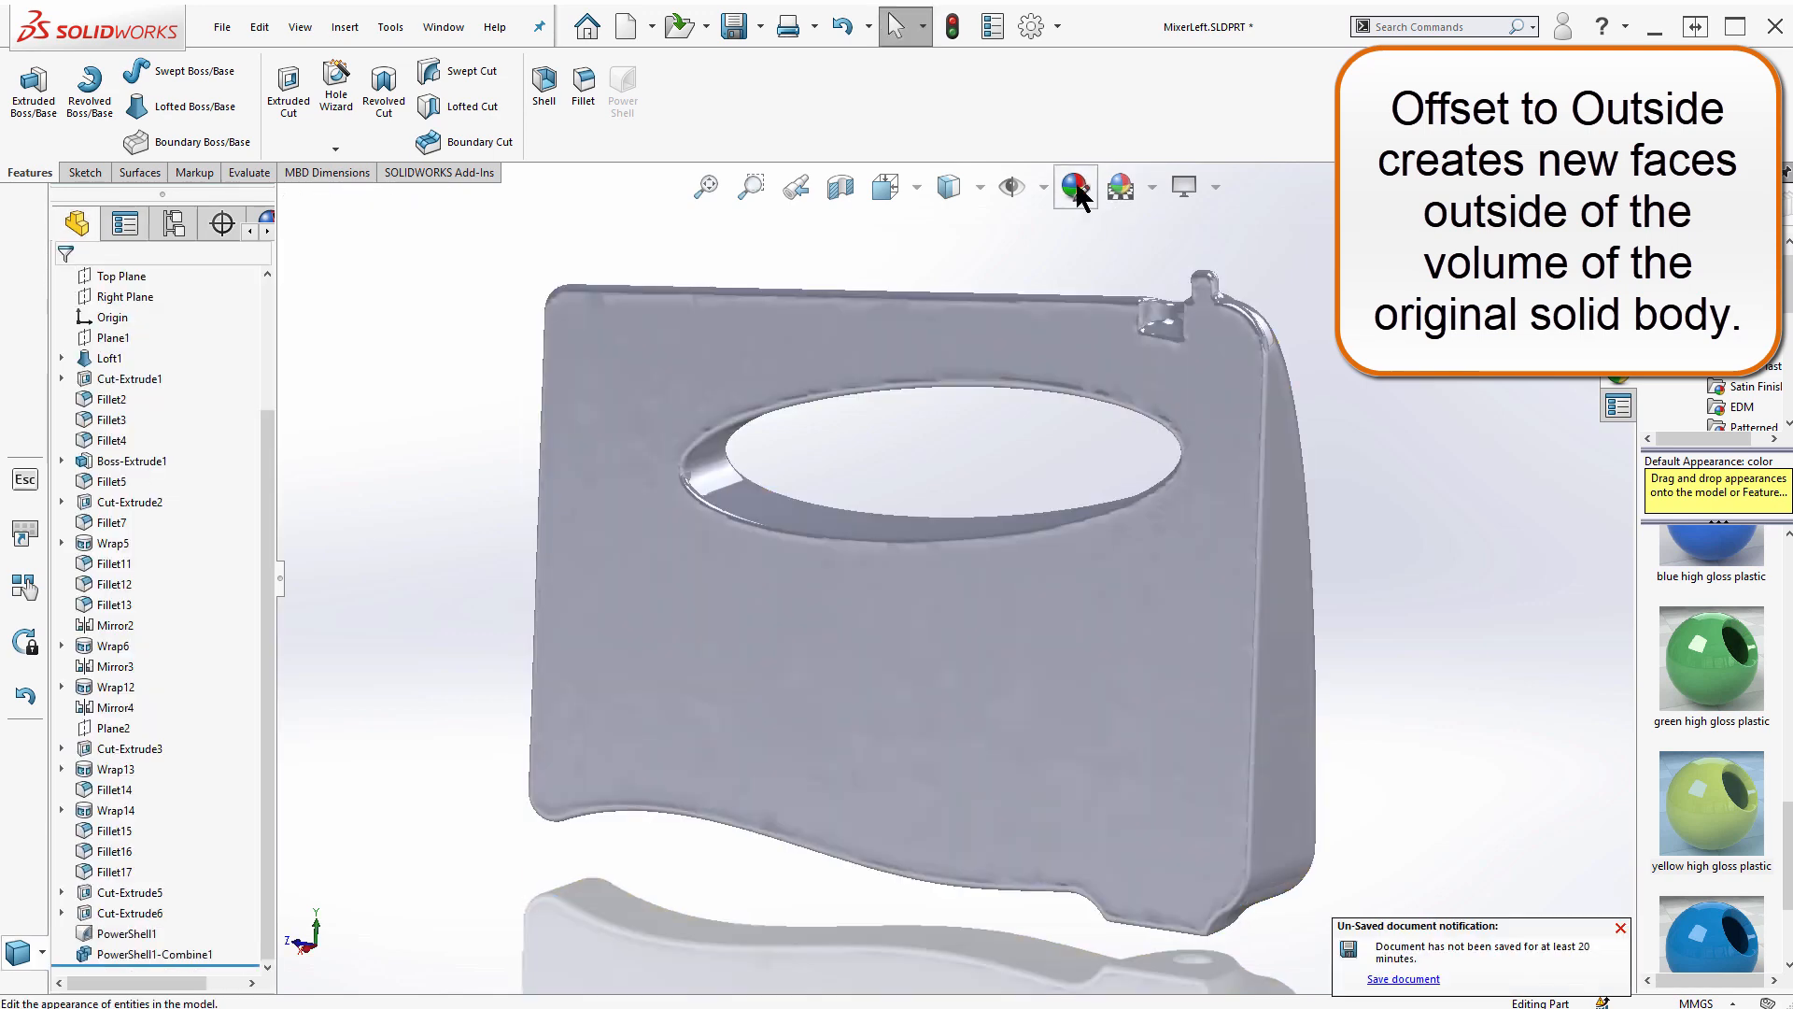
pyautogui.click(840, 186)
pyautogui.moveTo(681, 523); pyautogui.dragTo(1315, 785)
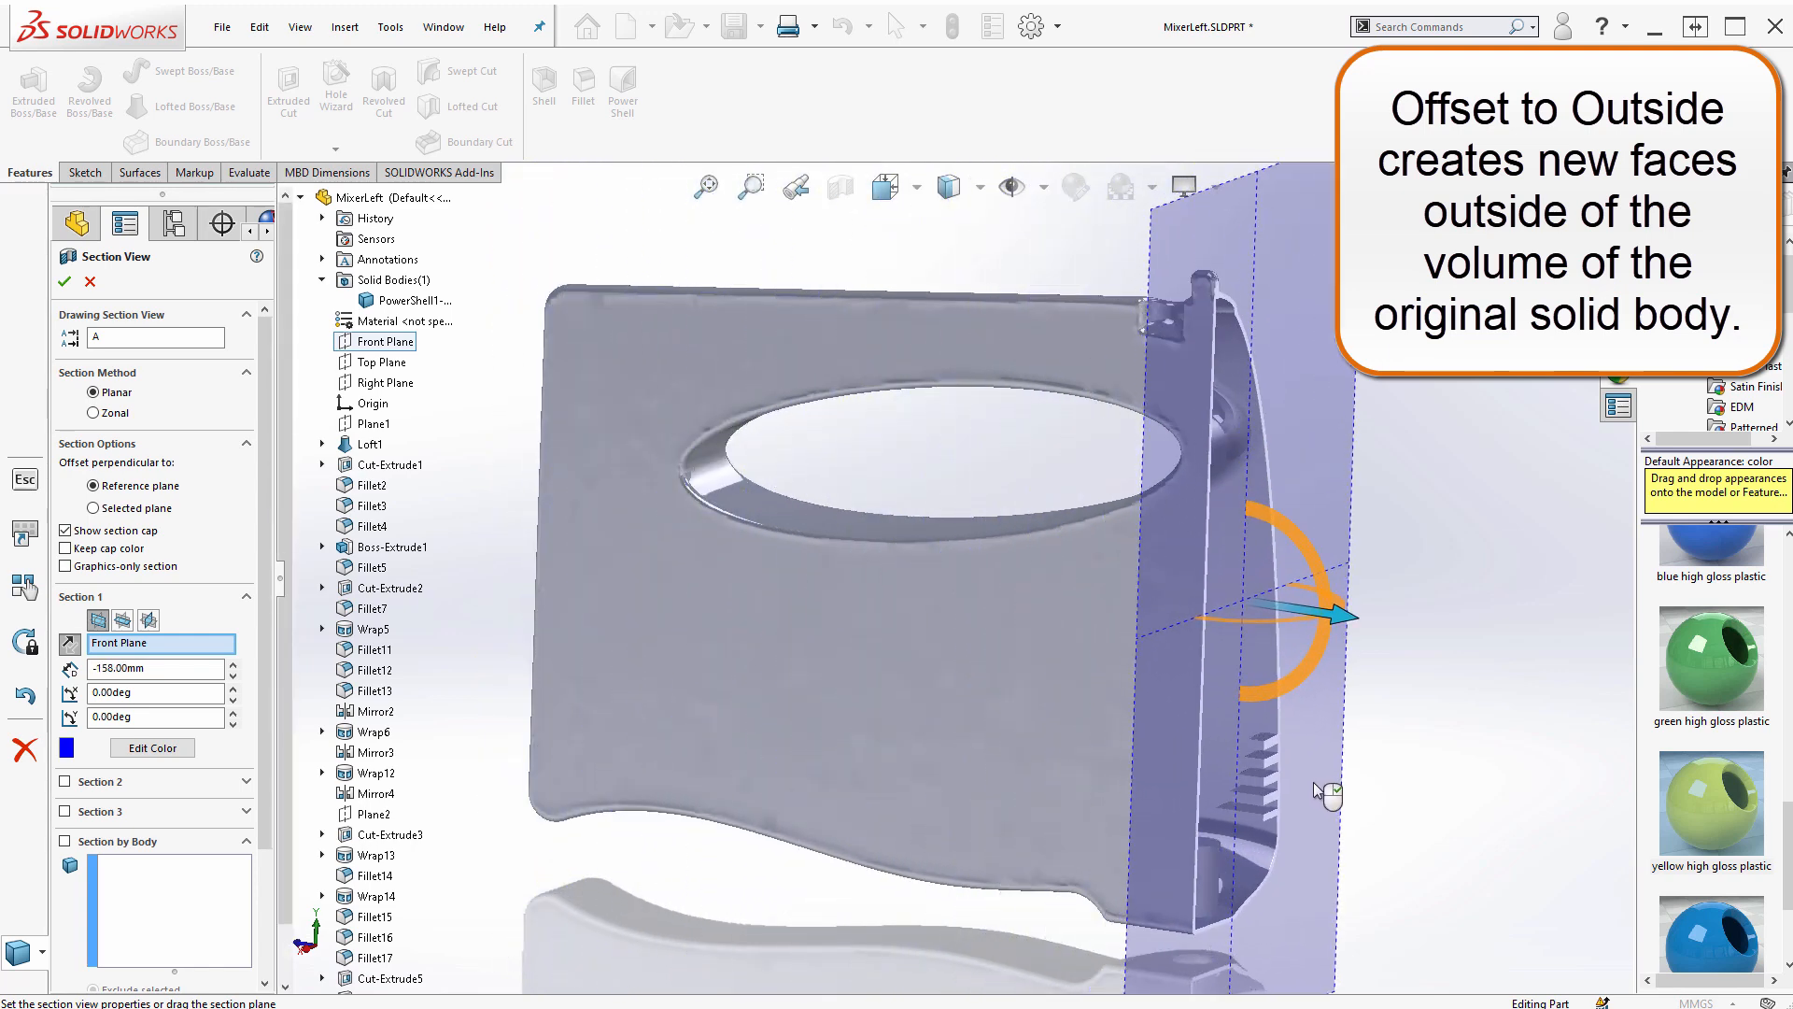
pyautogui.scroll(-5, 1300, 790)
pyautogui.scroll(-3, 1118, 738)
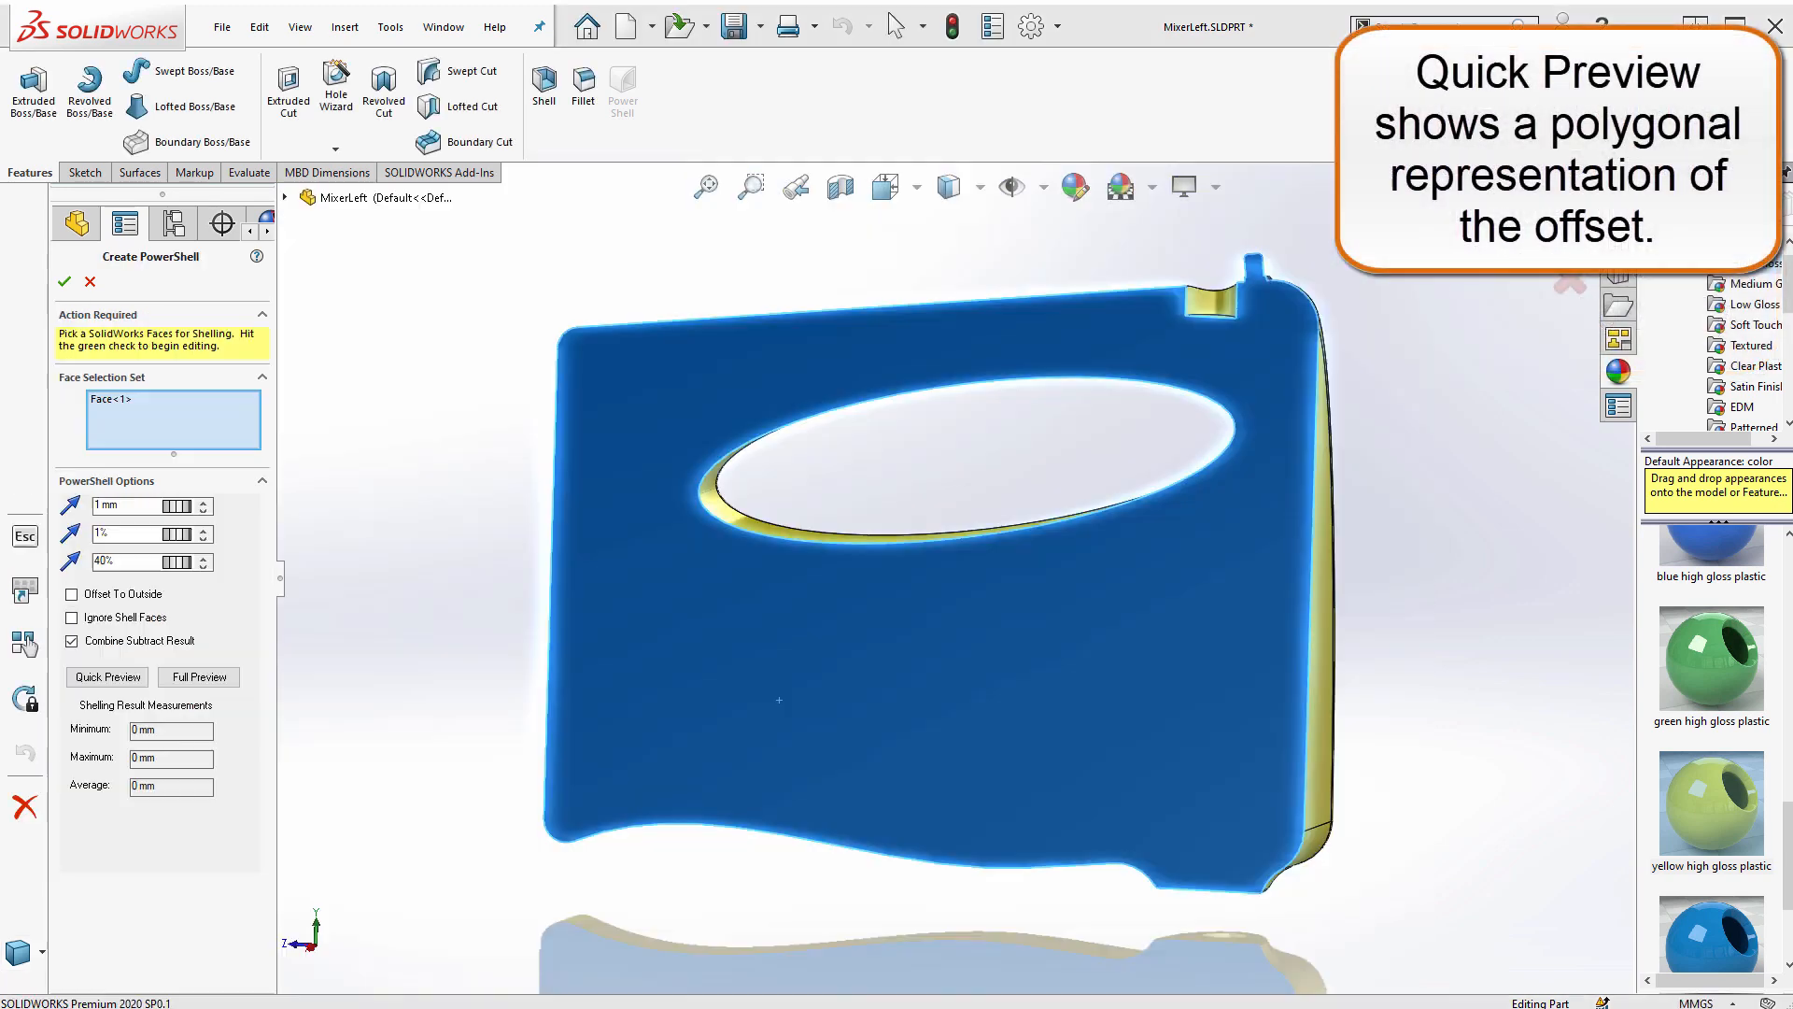
# - Generate a Quick Preview of the 1 mm shell at 1% quad size and examine the offset mesh around the handle and upper corner
pyautogui.click(94, 677)
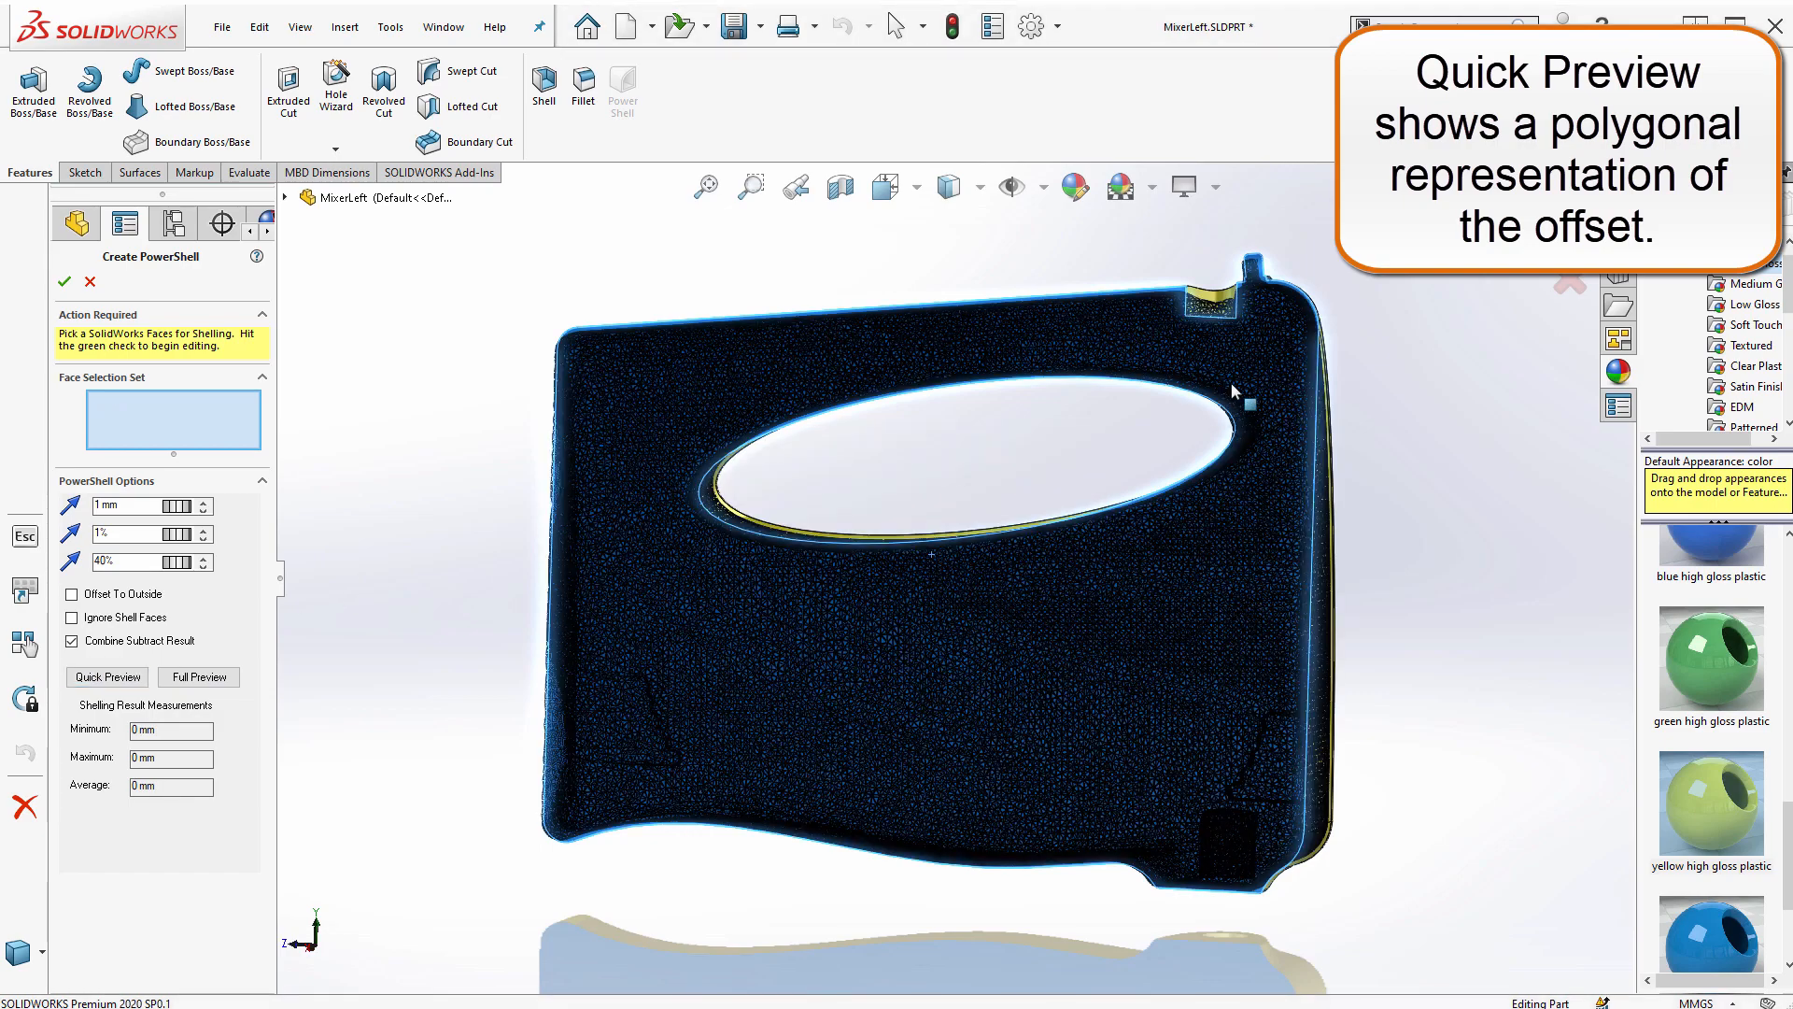
pyautogui.scroll(-10, 1332, 332)
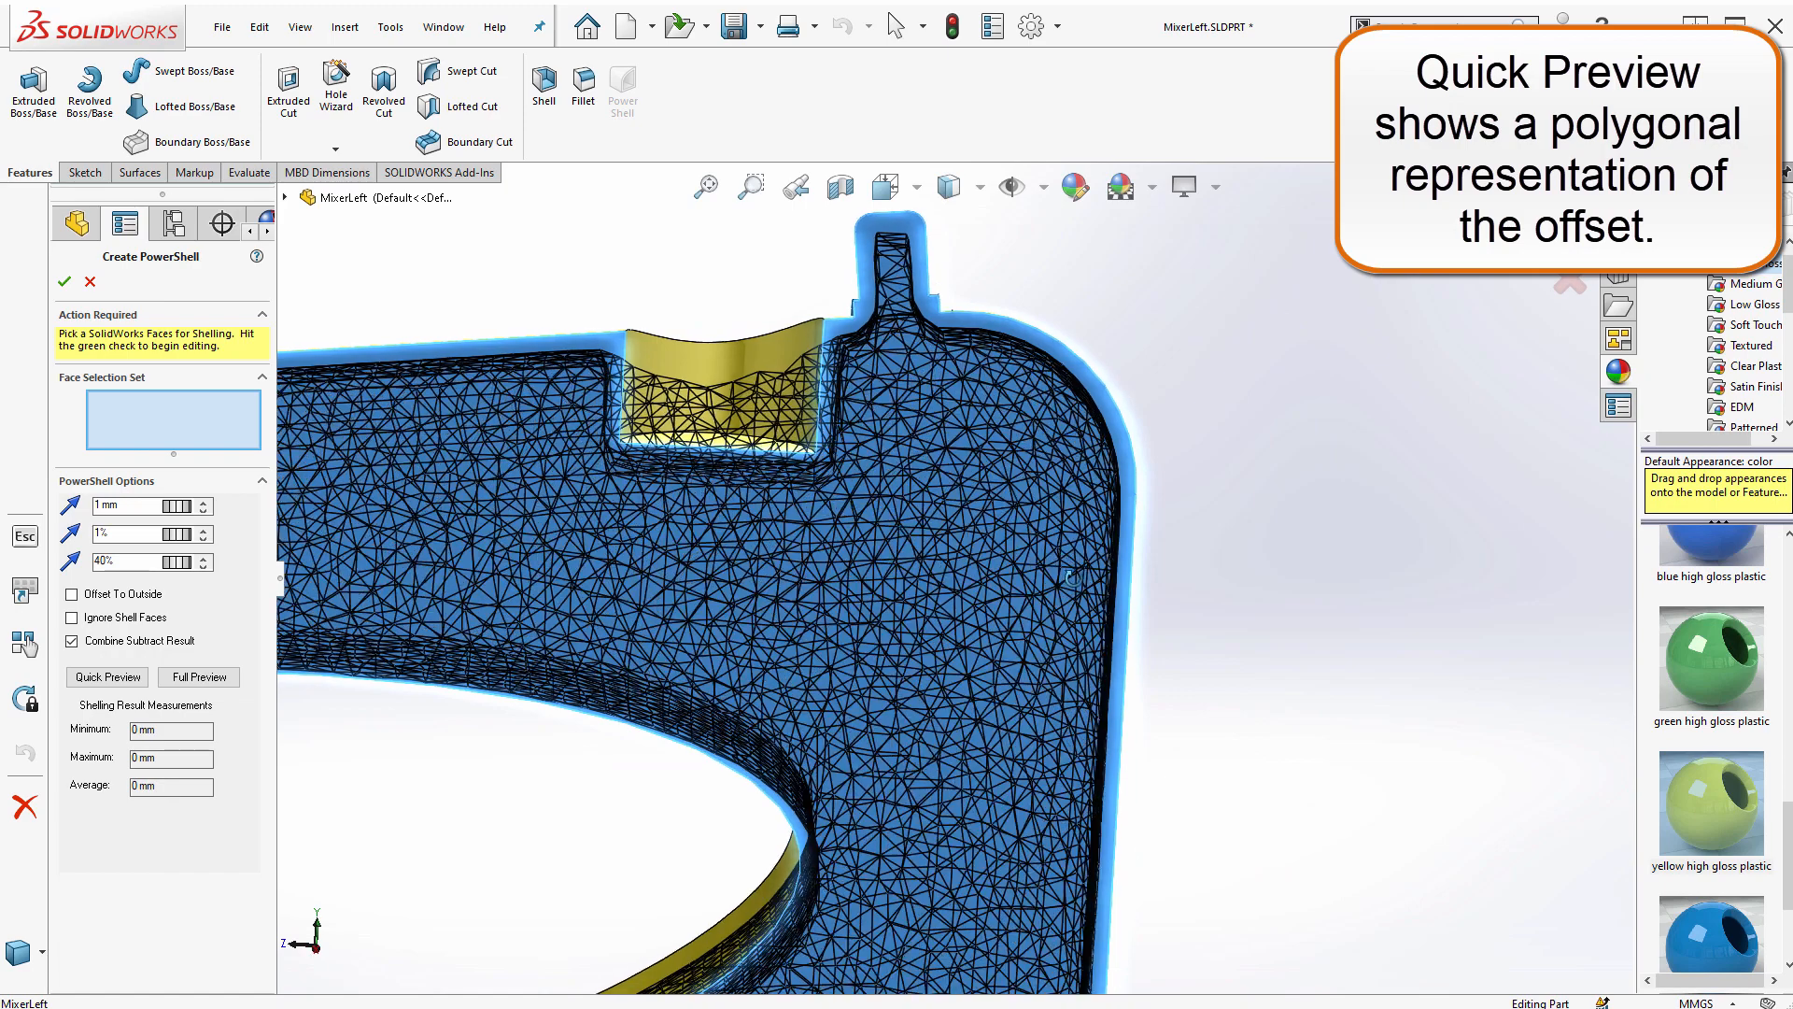
pyautogui.scroll(-3, 1117, 413)
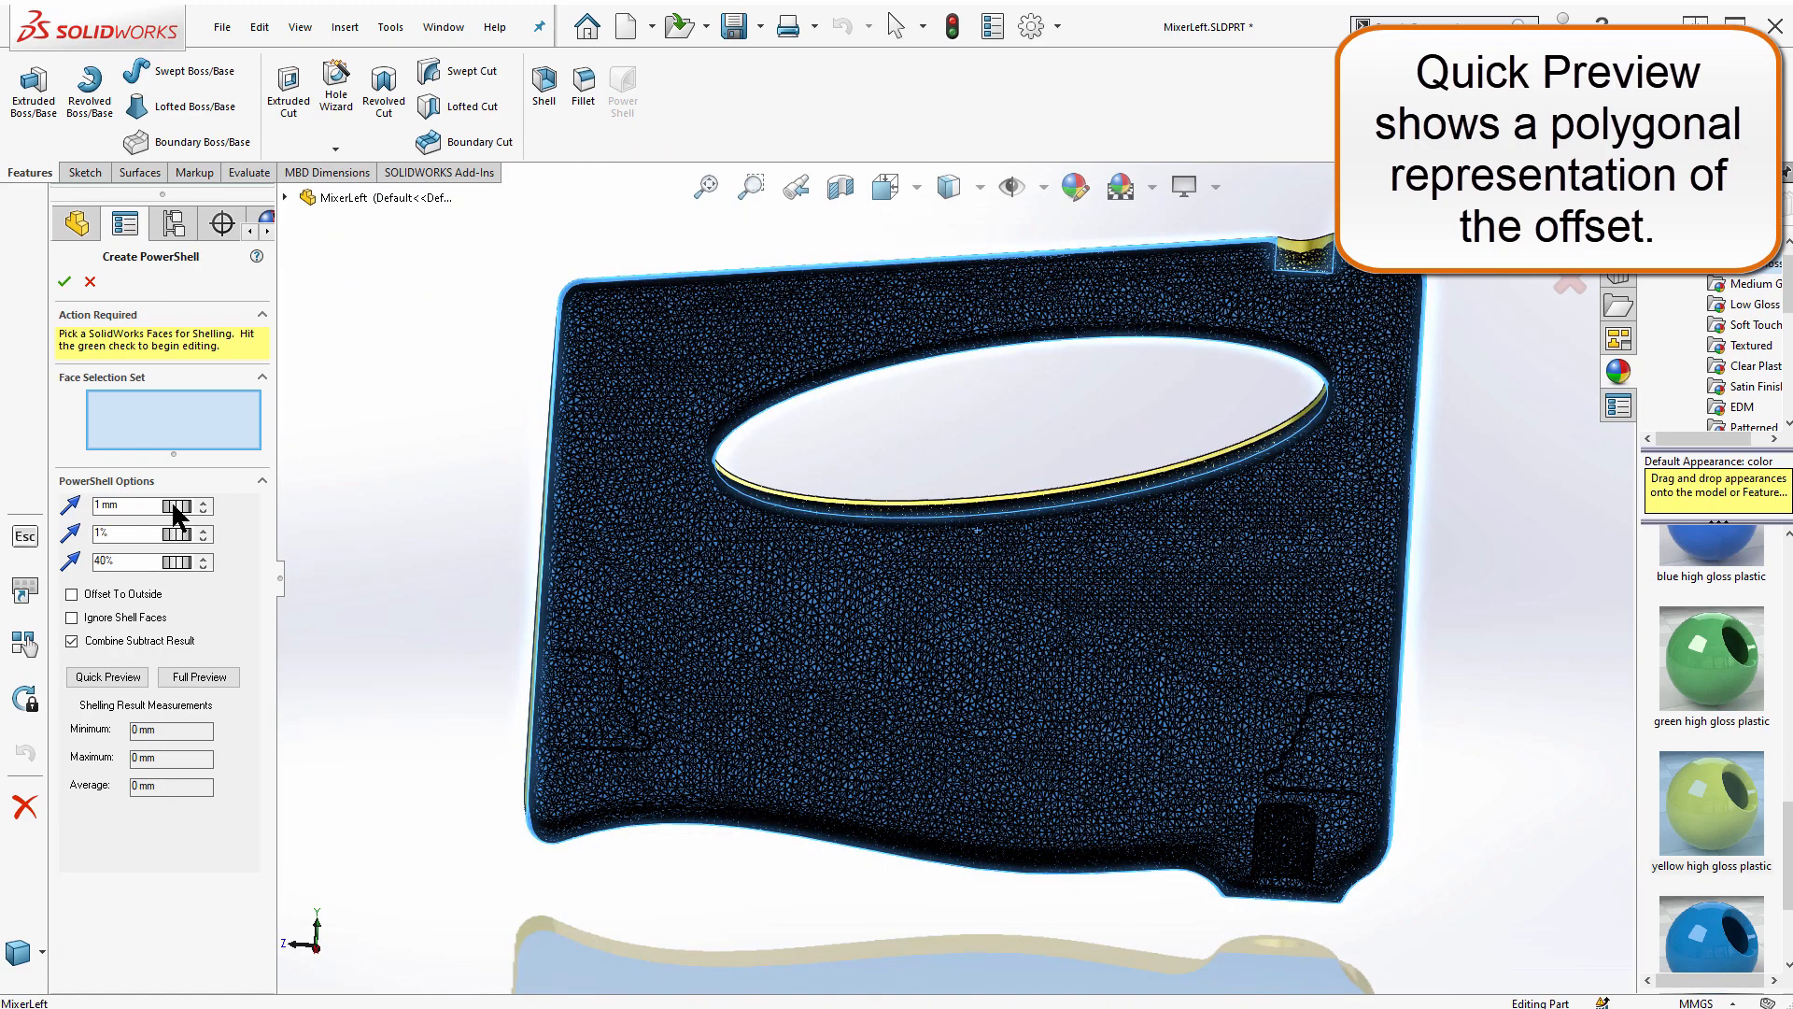
# - Set the shell's offset distance to 4 mm and generate a new Quick Preview of the offset mesh
pyautogui.moveTo(176, 513); pyautogui.dragTo(234, 509)
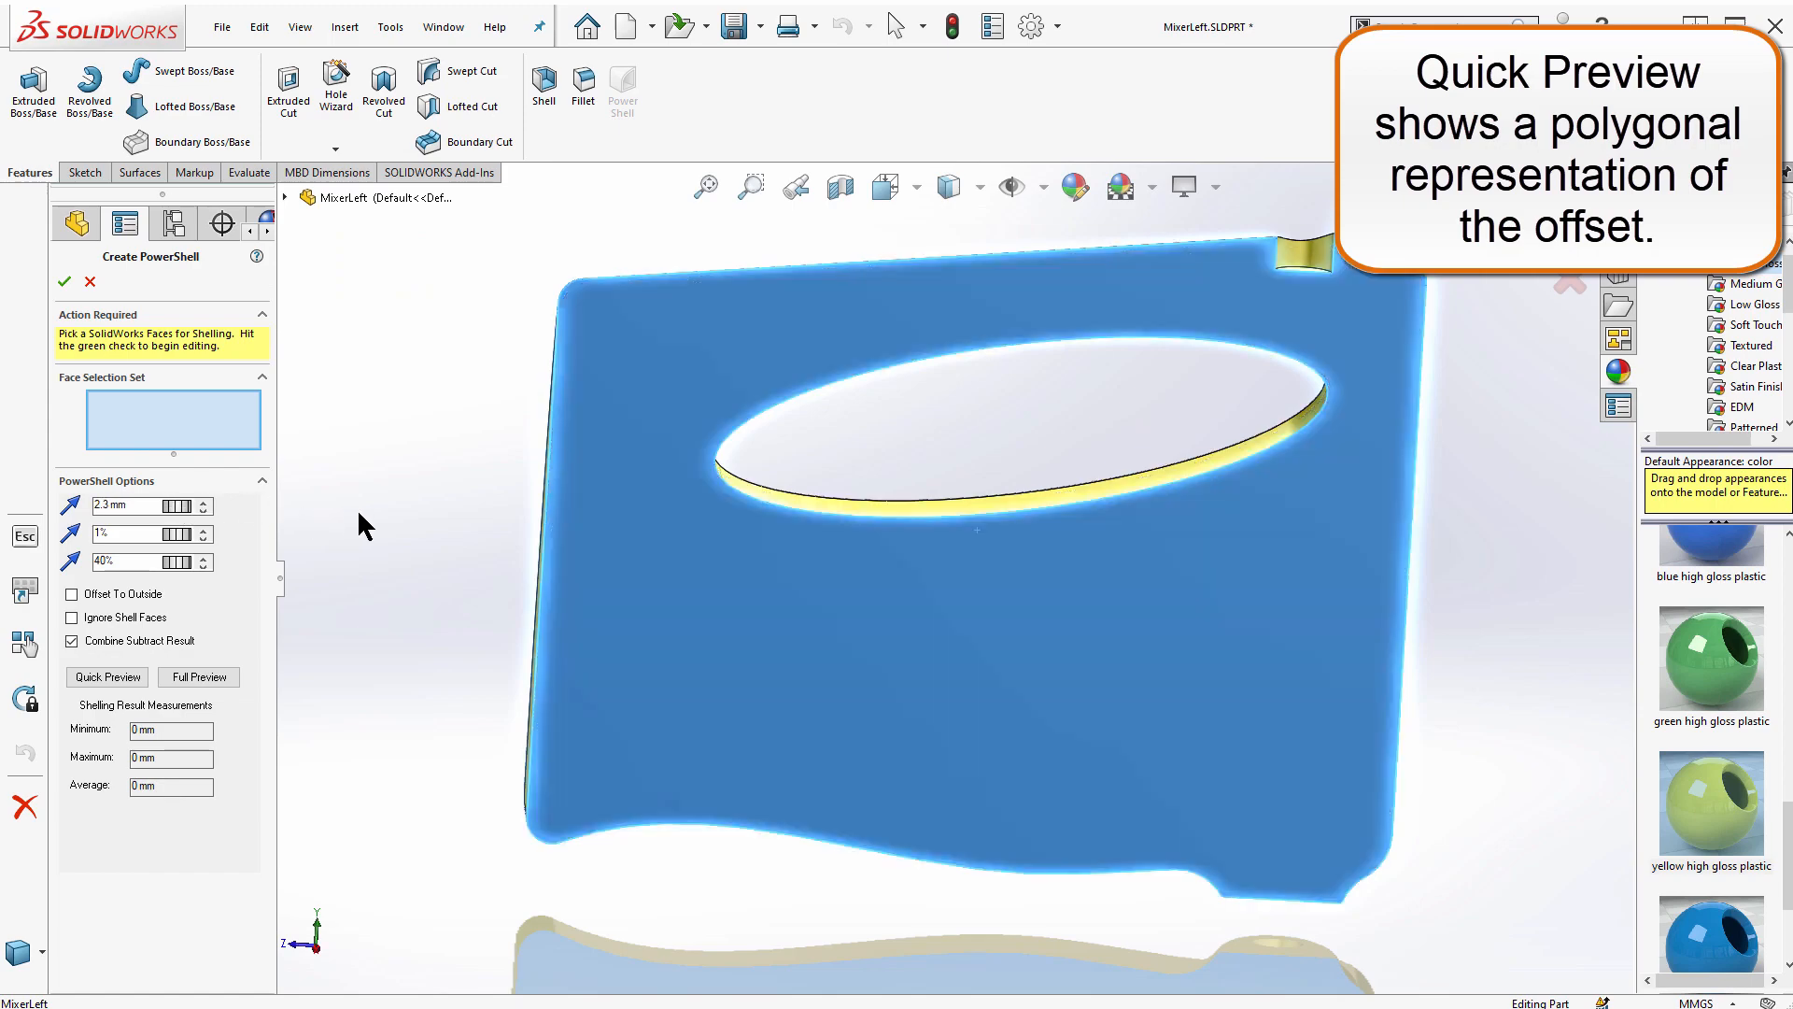
pyautogui.click(106, 679)
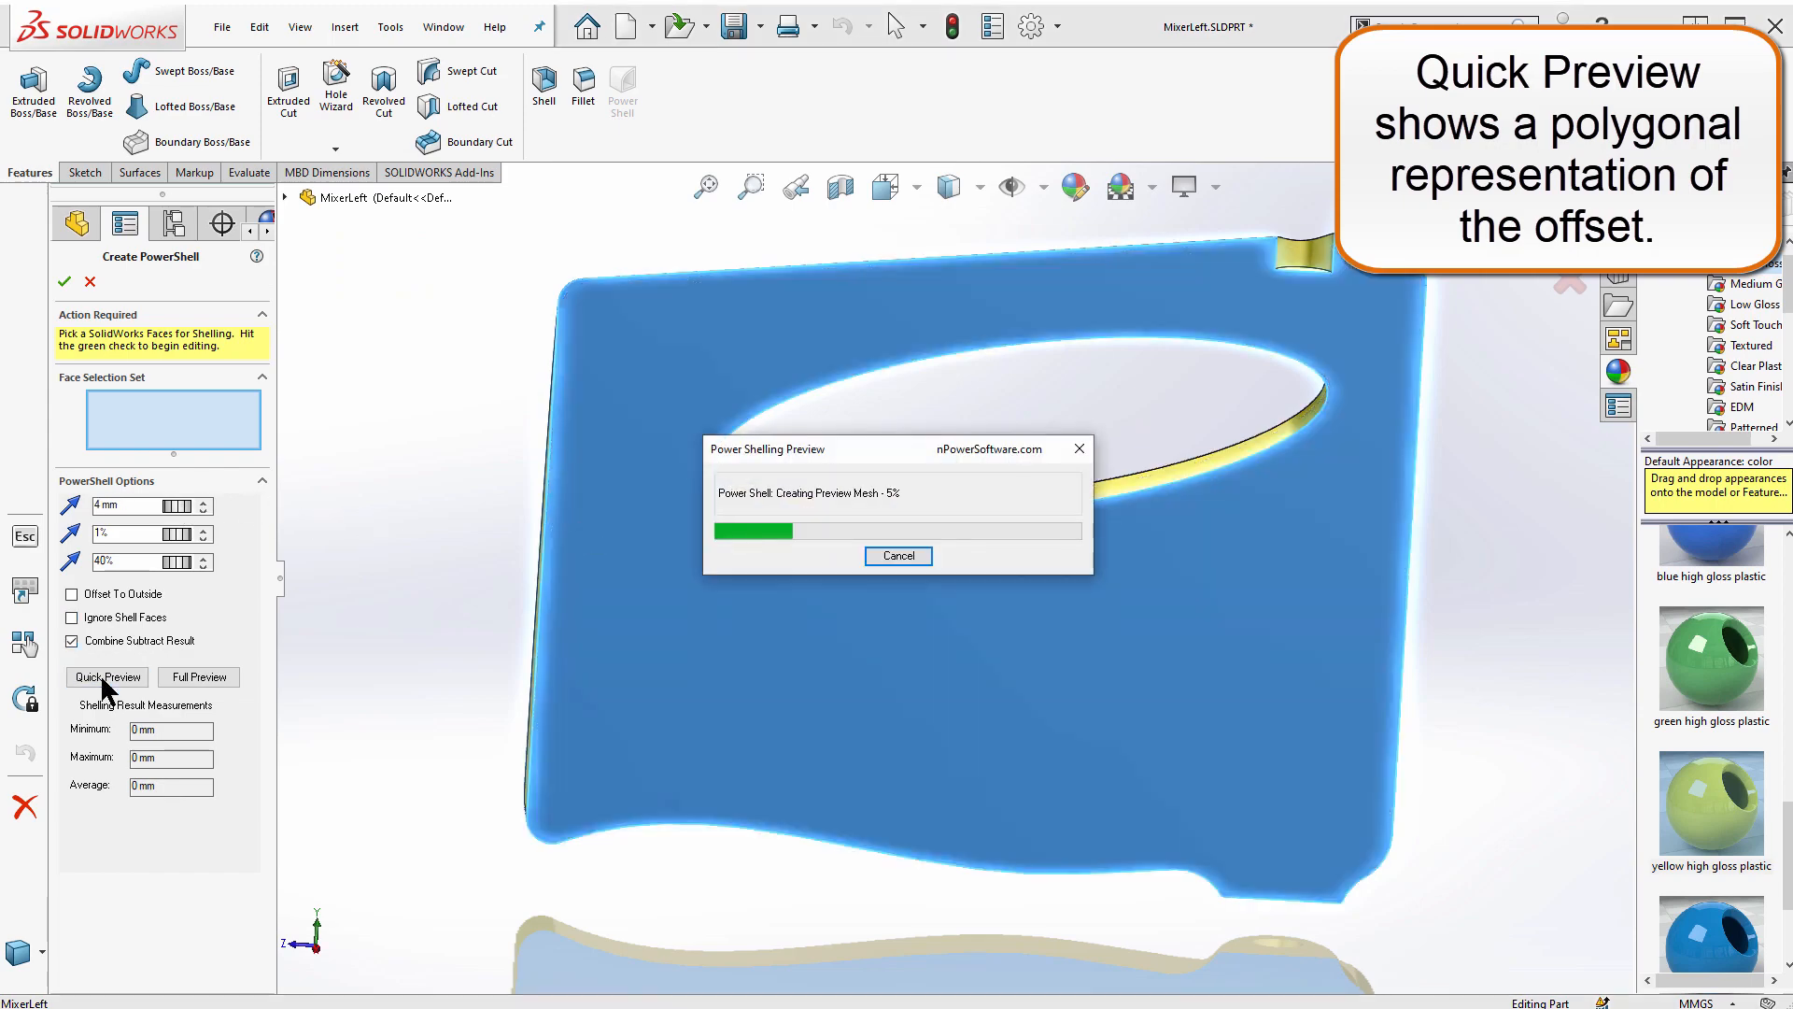
pyautogui.scroll(-5, 1493, 175)
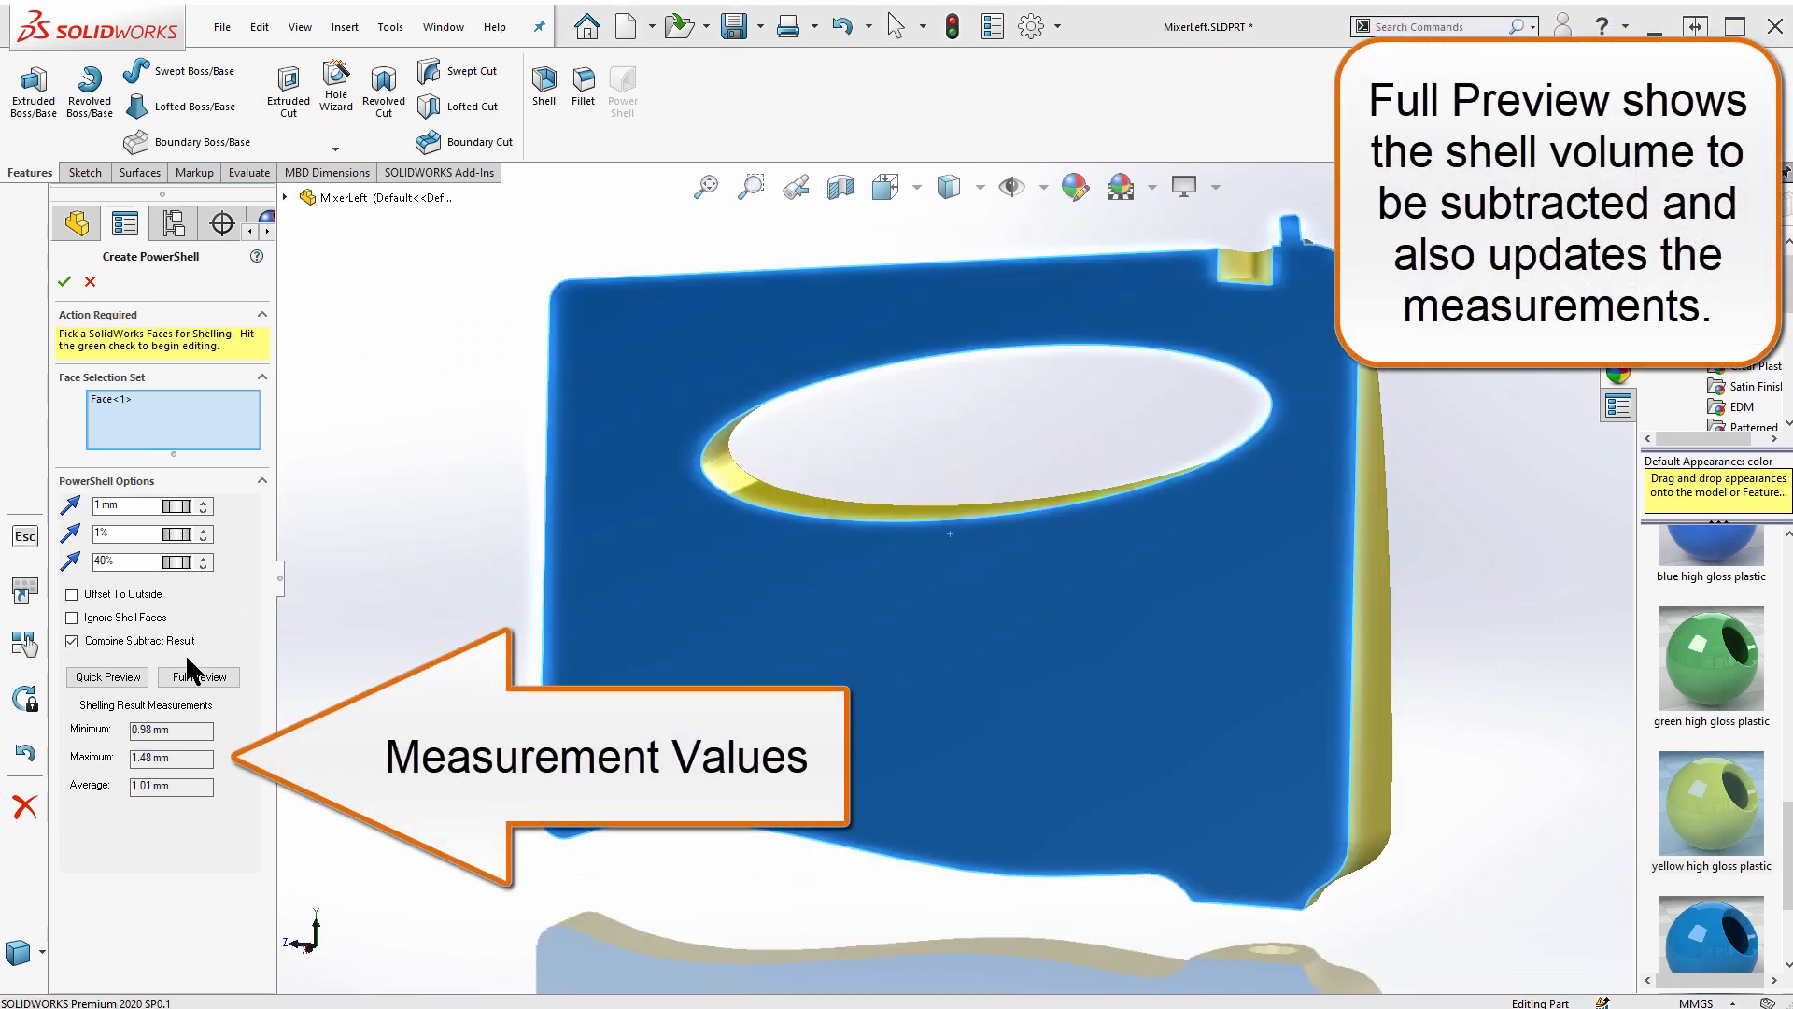
# - Compare Full Previews of the 1 mm shell at quad sizes of 1%, 0.6% and 0.25% to increase the accuracy
pyautogui.click(193, 678)
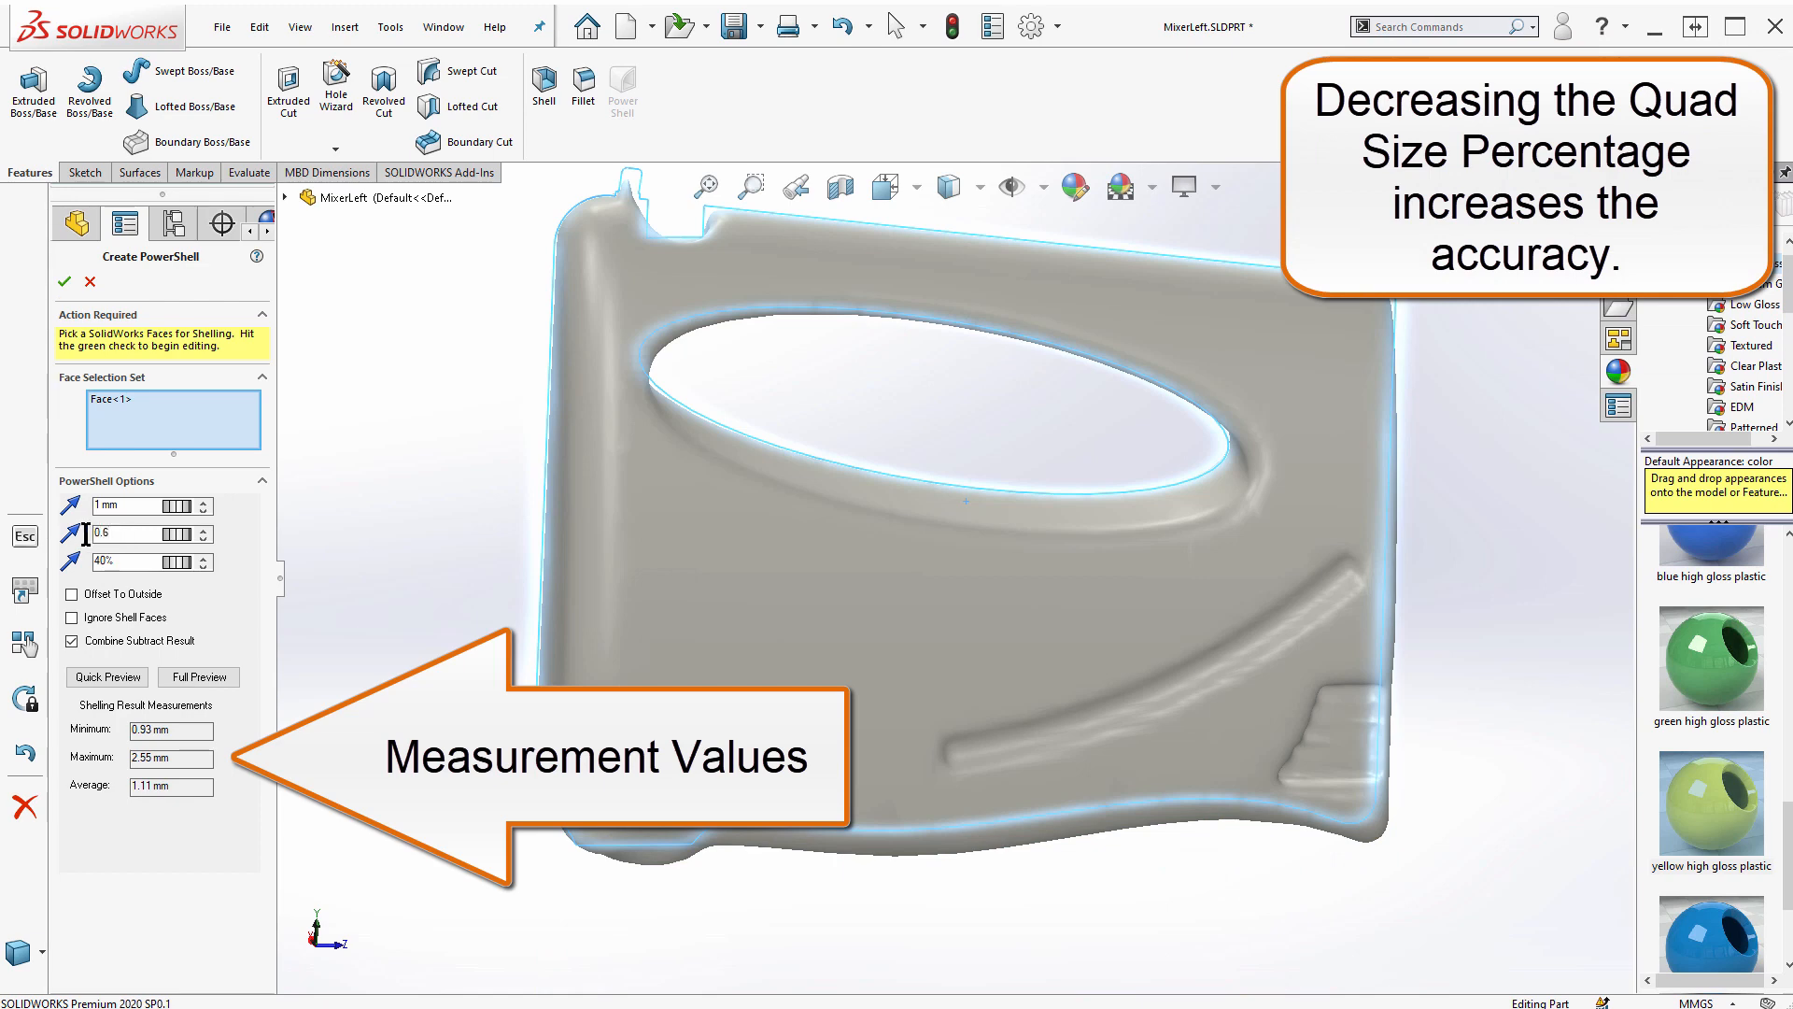
pyautogui.click(201, 676)
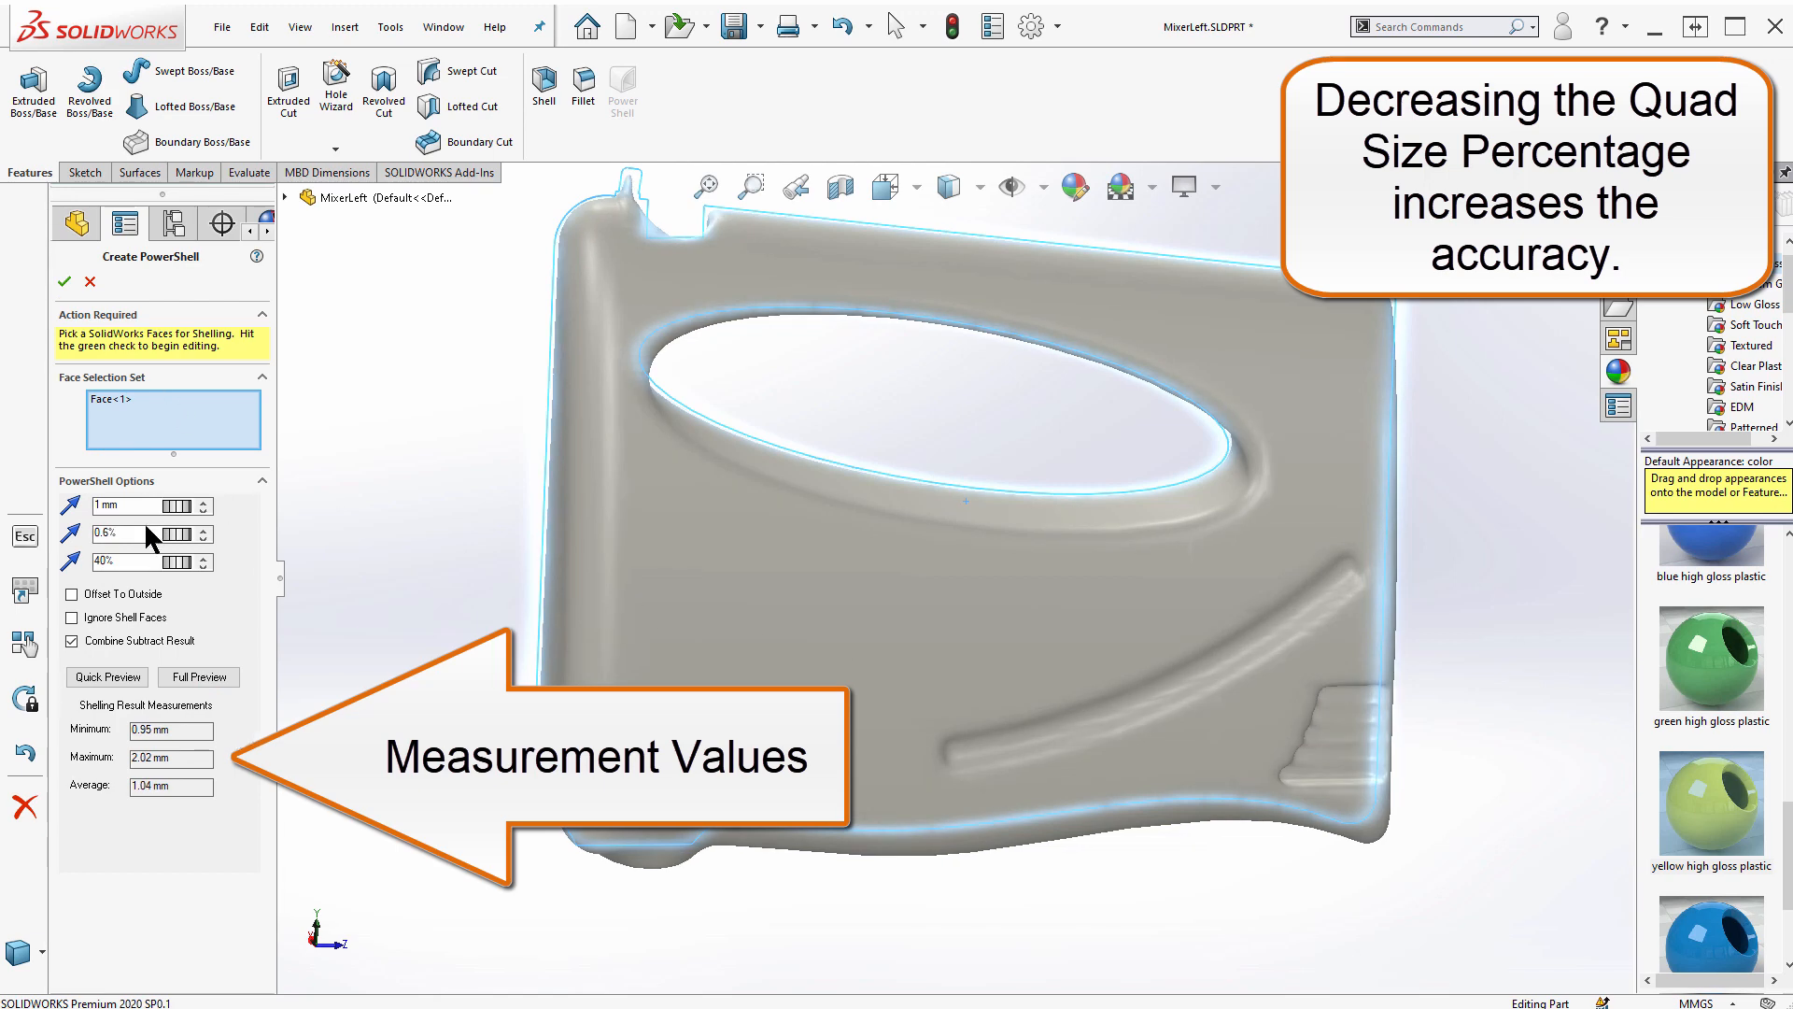
pyautogui.press('BackSpace')
pyautogui.write('25')
pyautogui.click(207, 680)
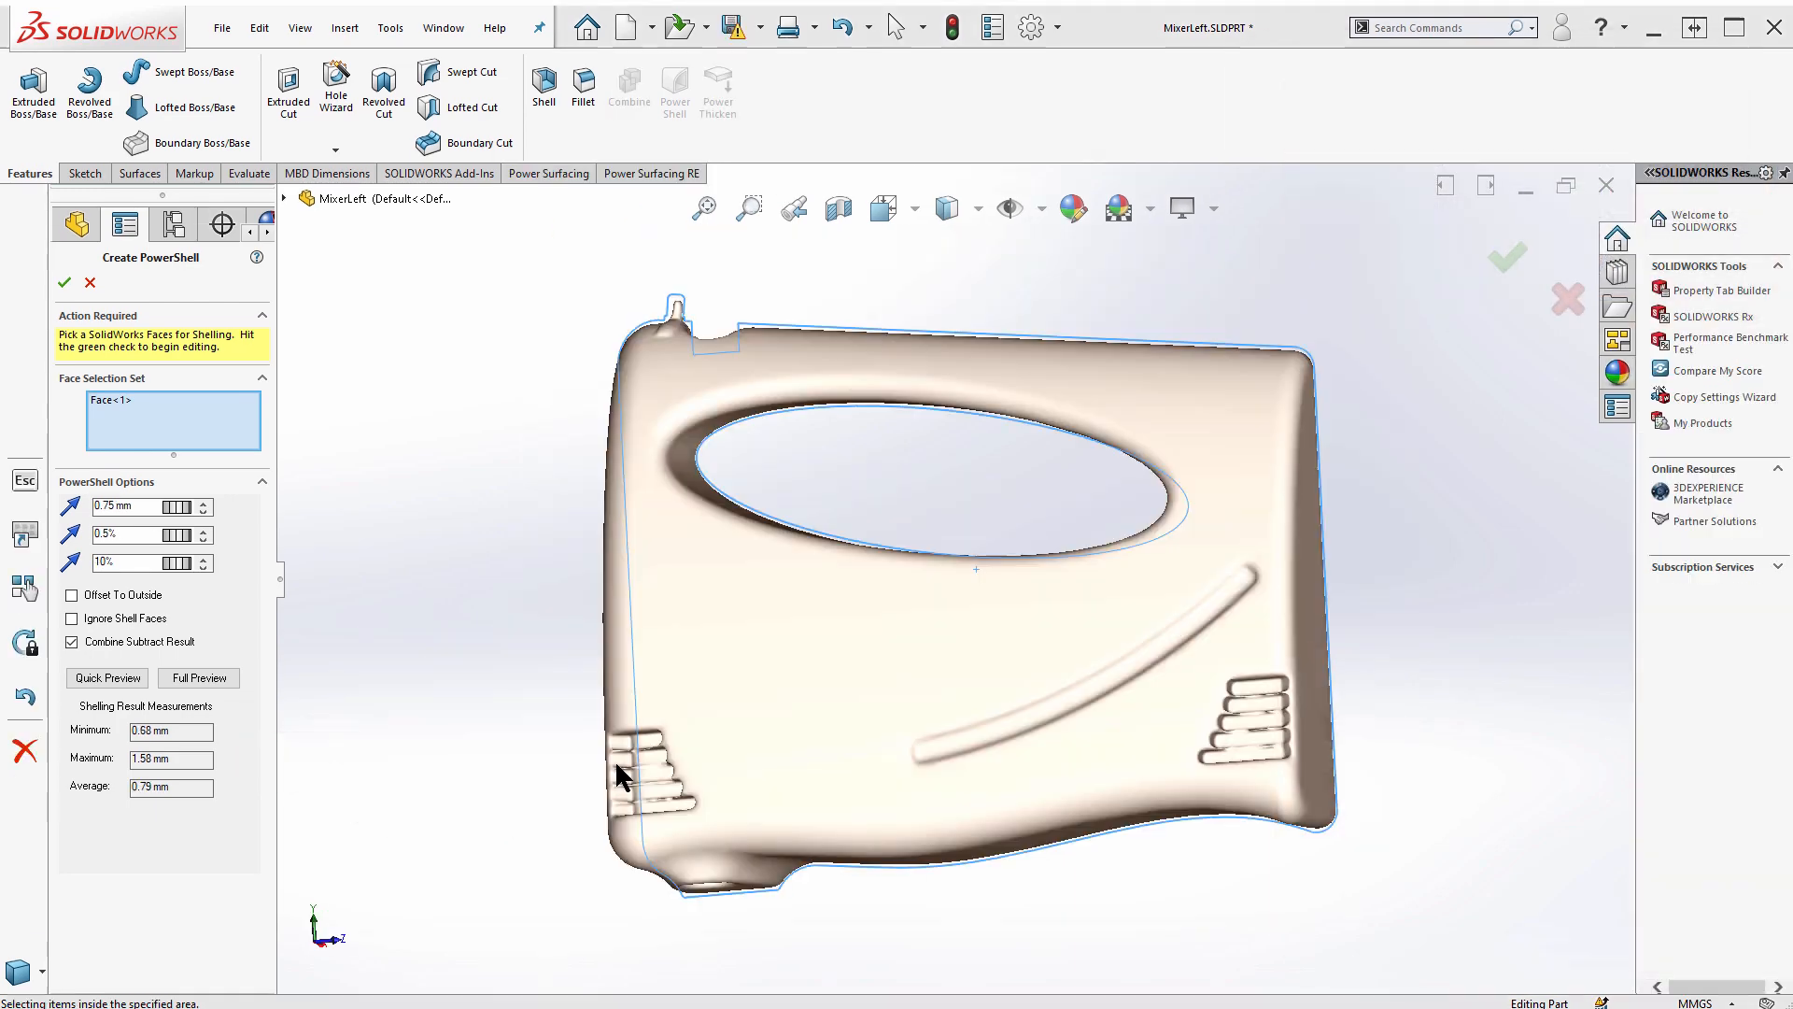
# - Set the 0.75 mm shell's clearance distance to 120% and compute a Full Preview to clean up the tight vent slot areas
pyautogui.scroll(-5, 618, 760)
pyautogui.moveTo(743, 754); pyautogui.dragTo(927, 484, button='middle')
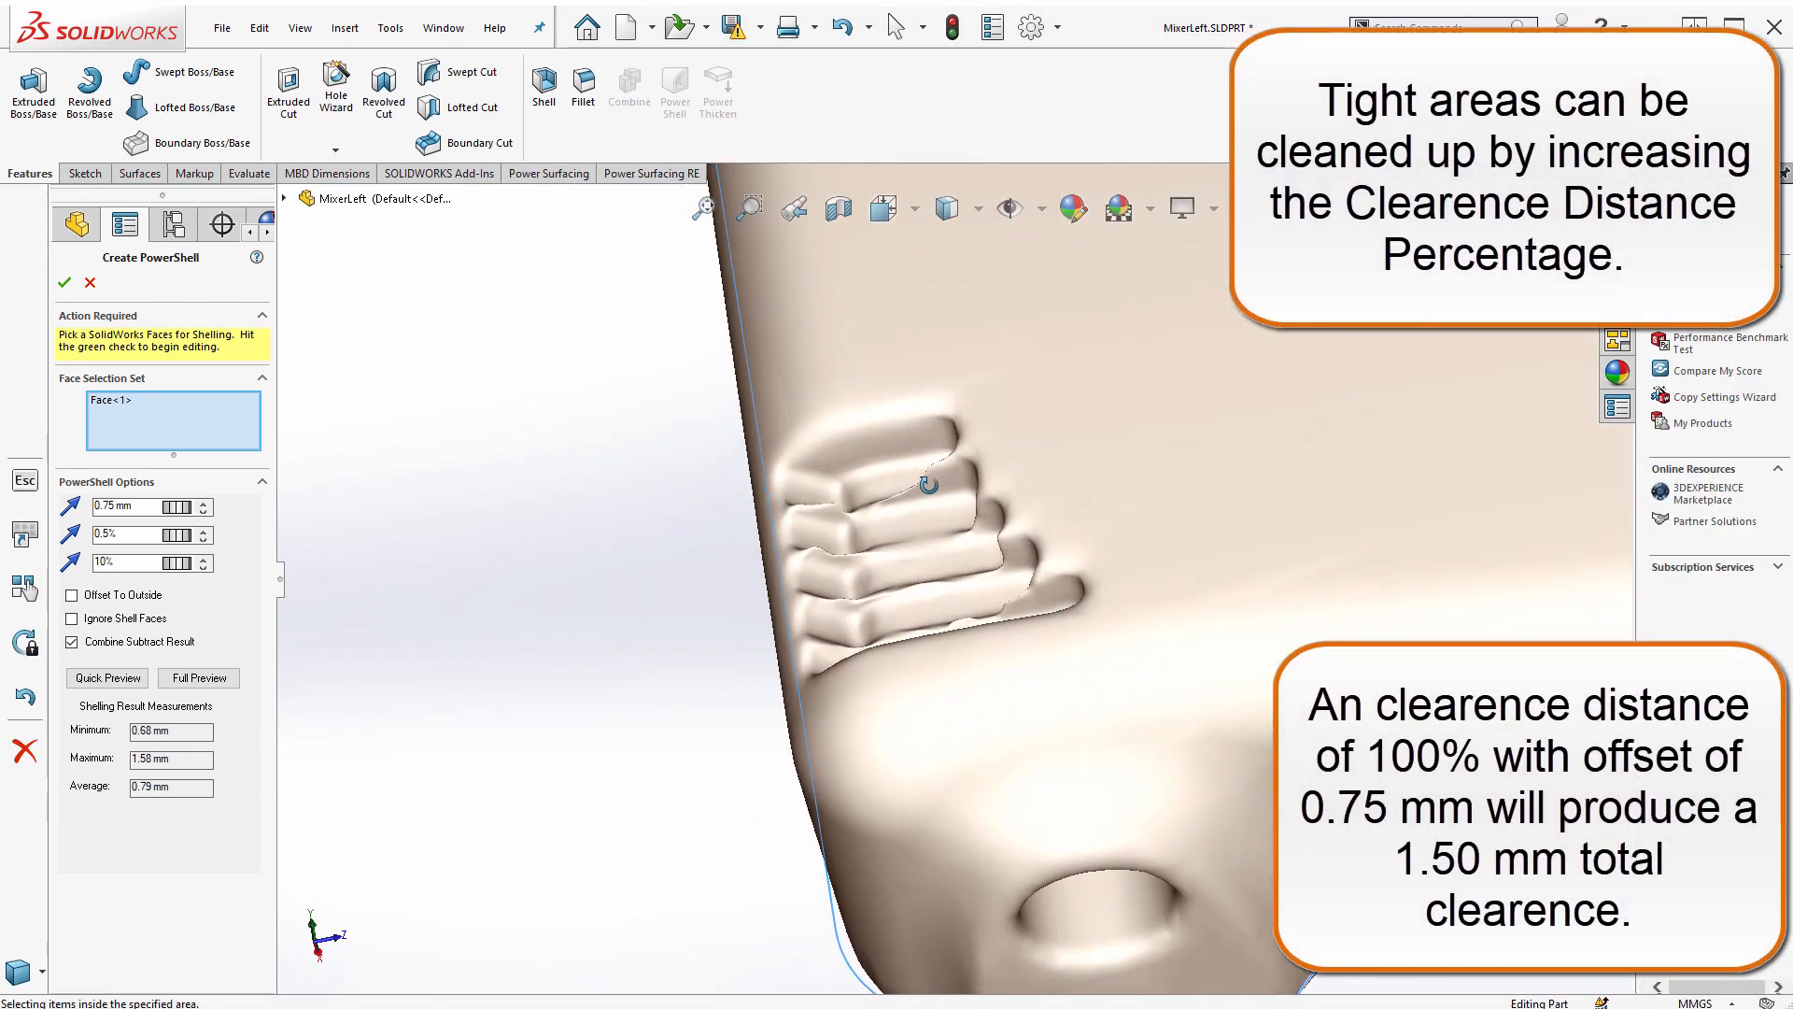
pyautogui.scroll(6, 876, 553)
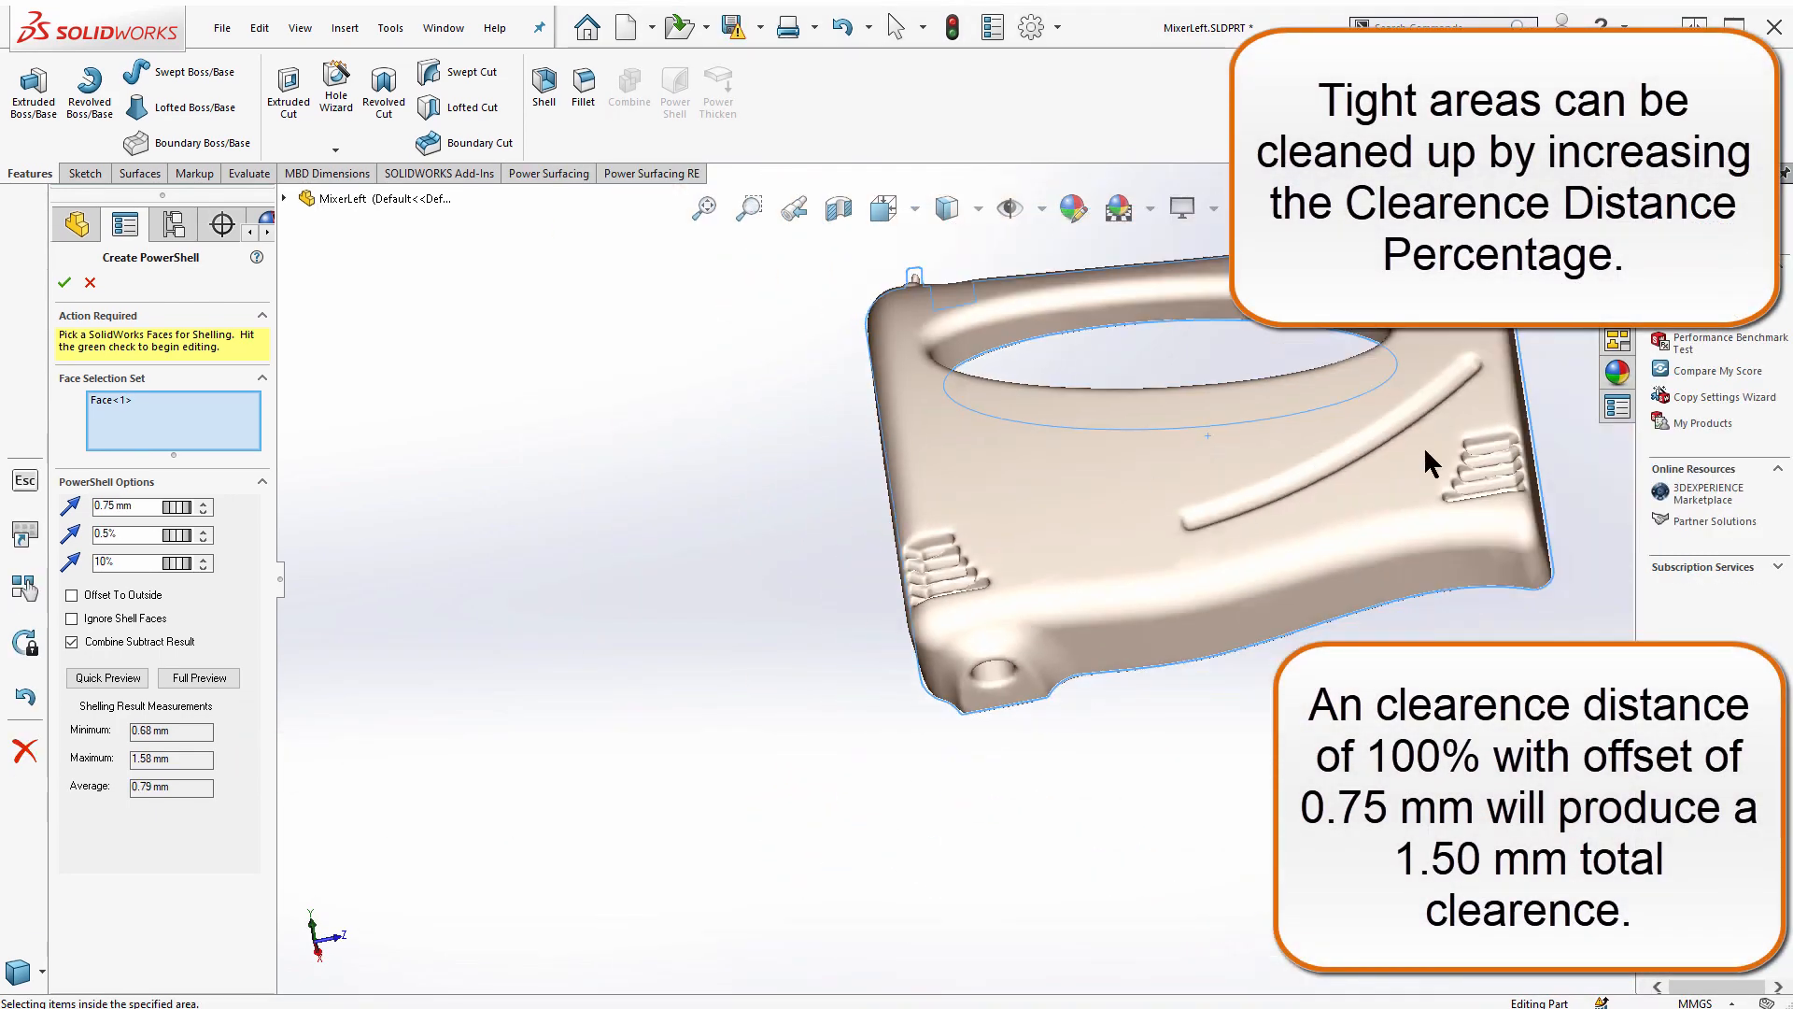
pyautogui.scroll(-3, 1511, 455)
pyautogui.scroll(-2, 1509, 450)
pyautogui.scroll(-3, 1129, 514)
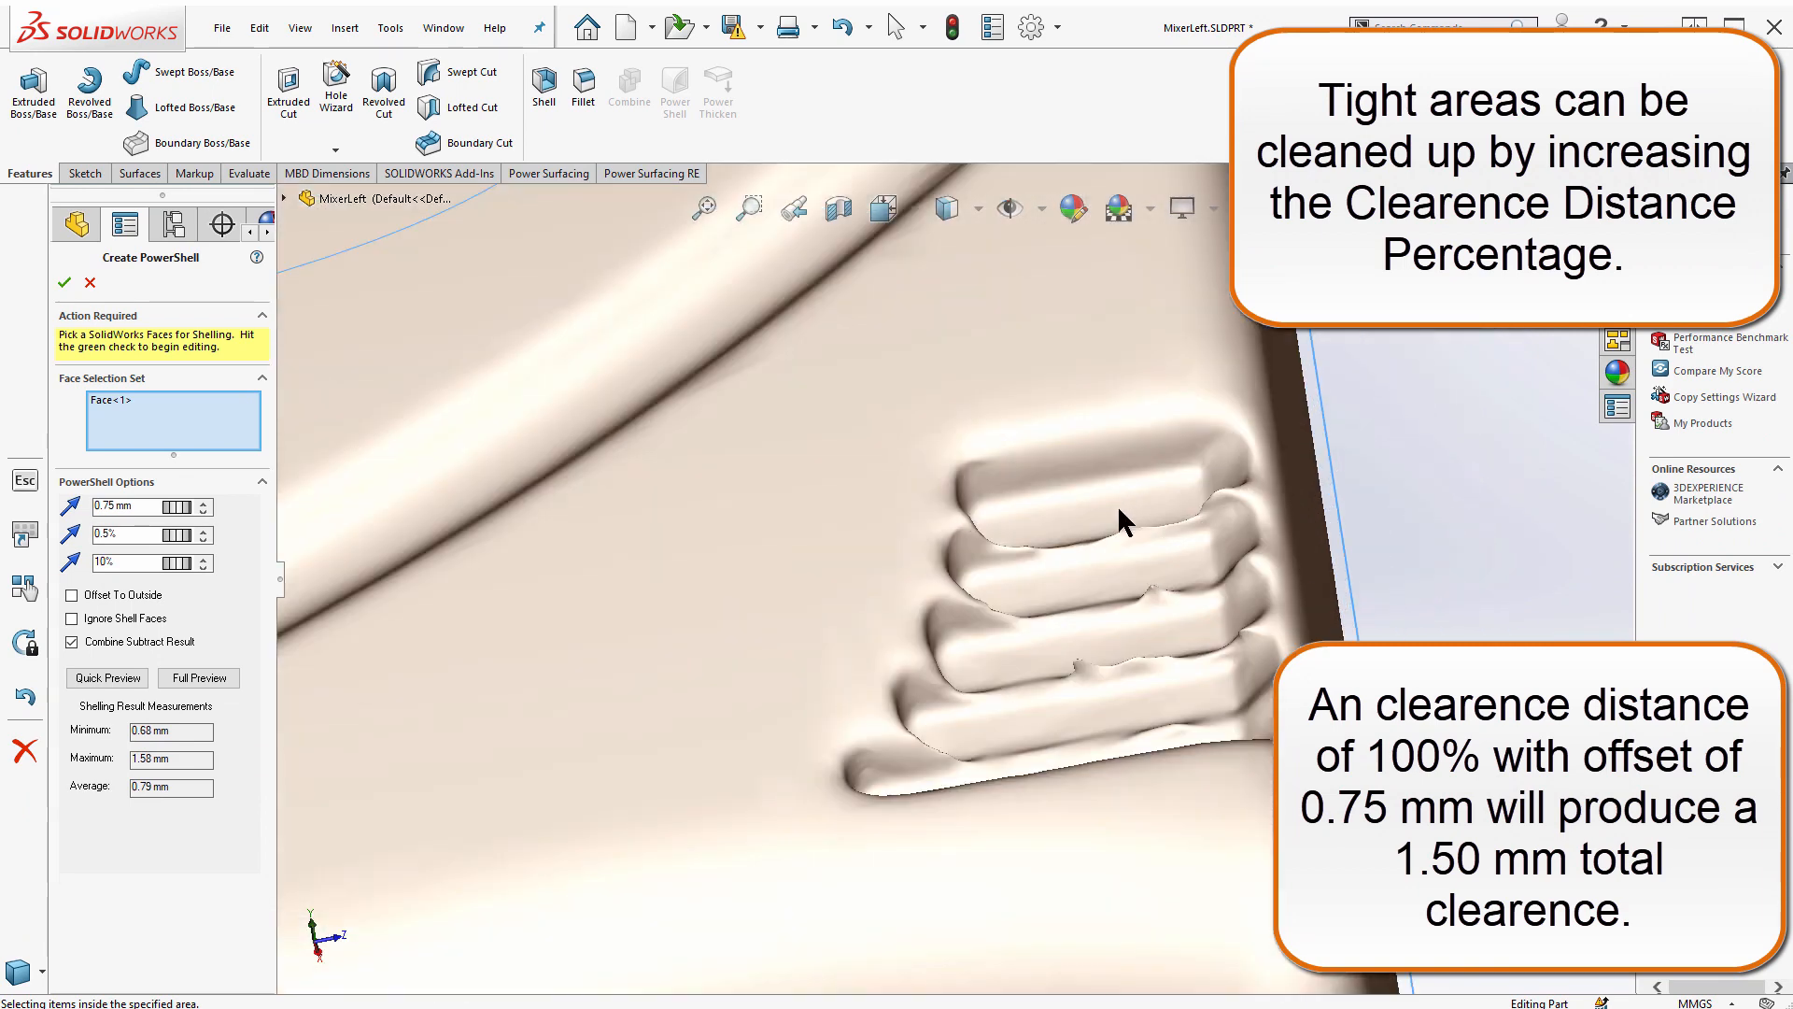
pyautogui.click(91, 562)
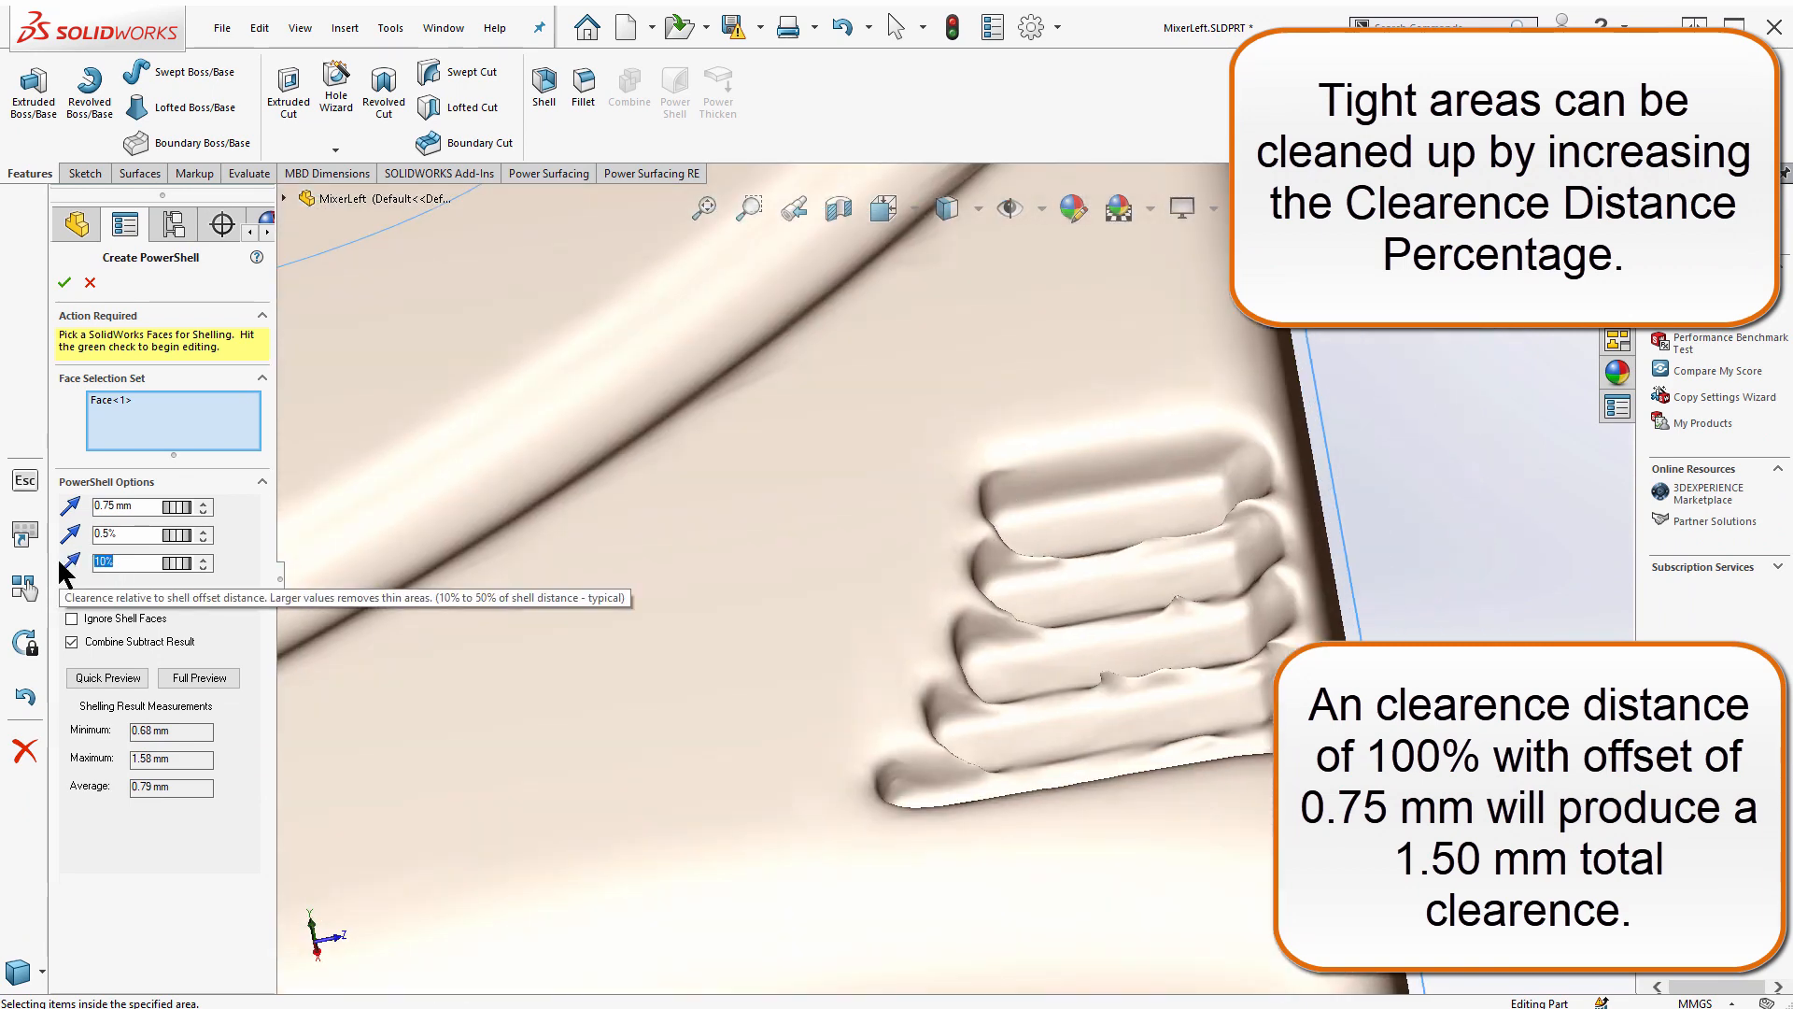
pyautogui.write('120')
pyautogui.click(196, 678)
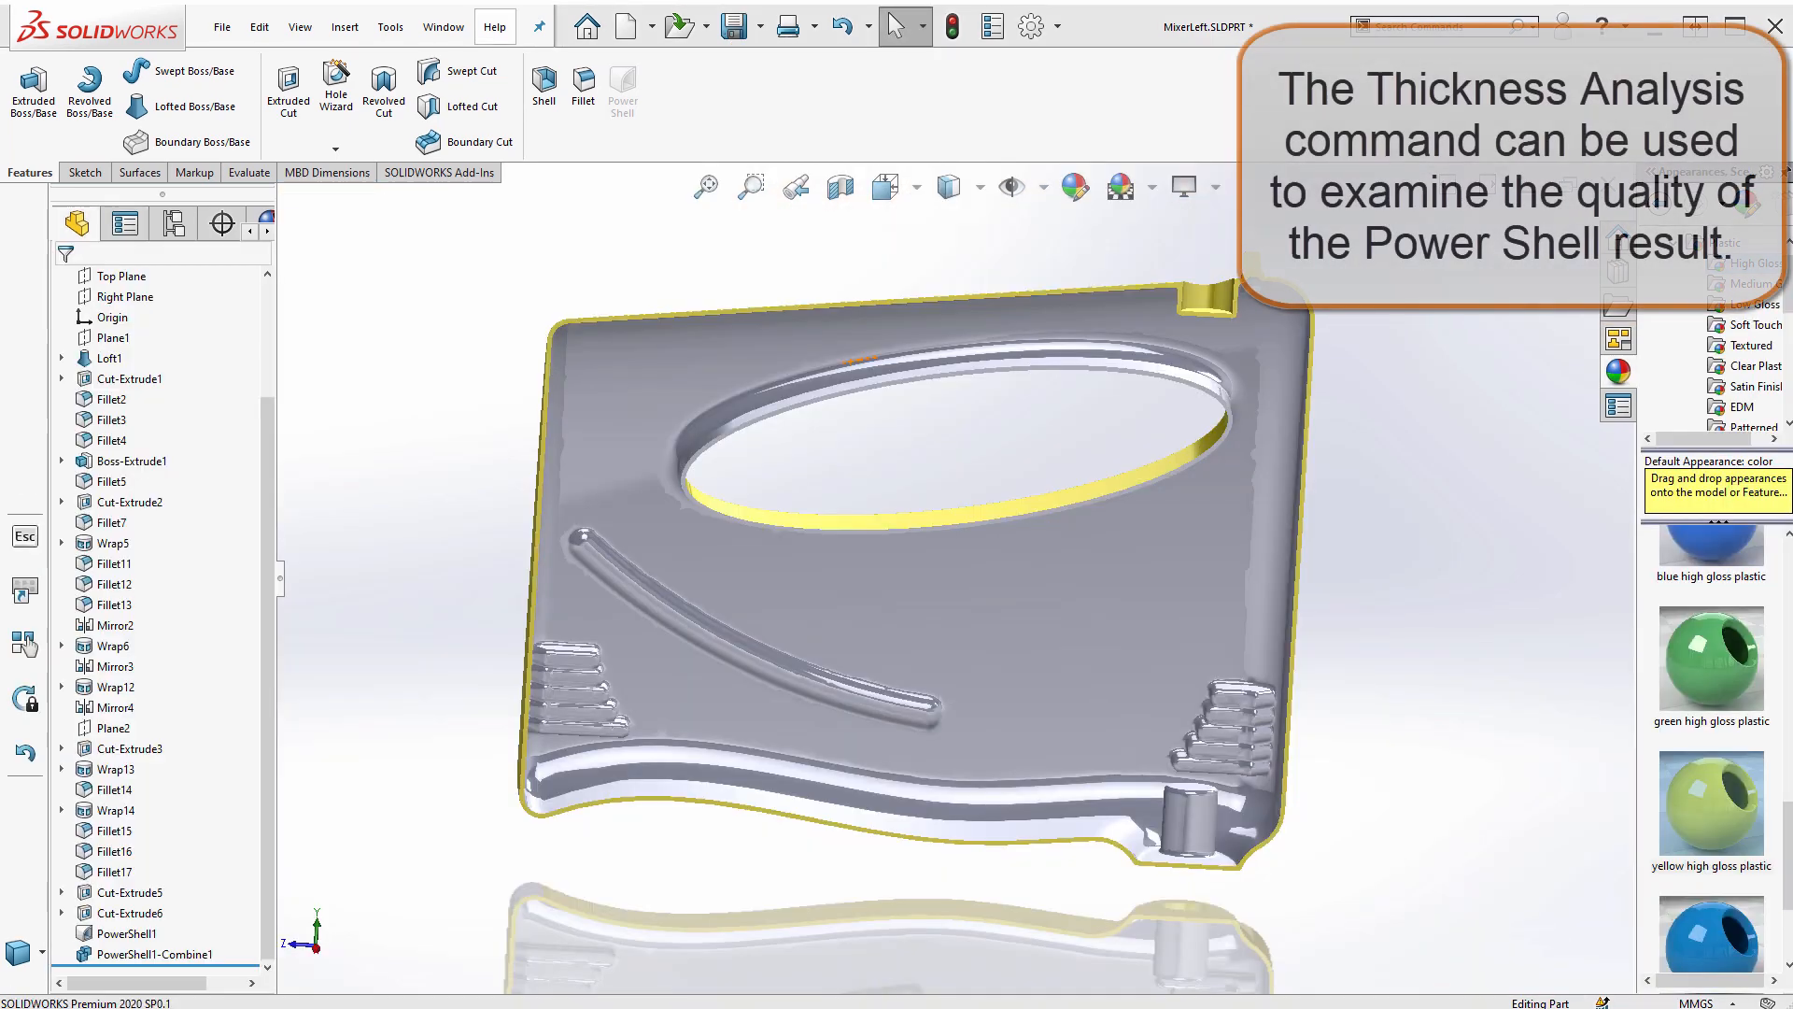
# - Run a Thickness Analysis of thin regions on the shelled housing with a 1 mm target thickness
pyautogui.click(247, 174)
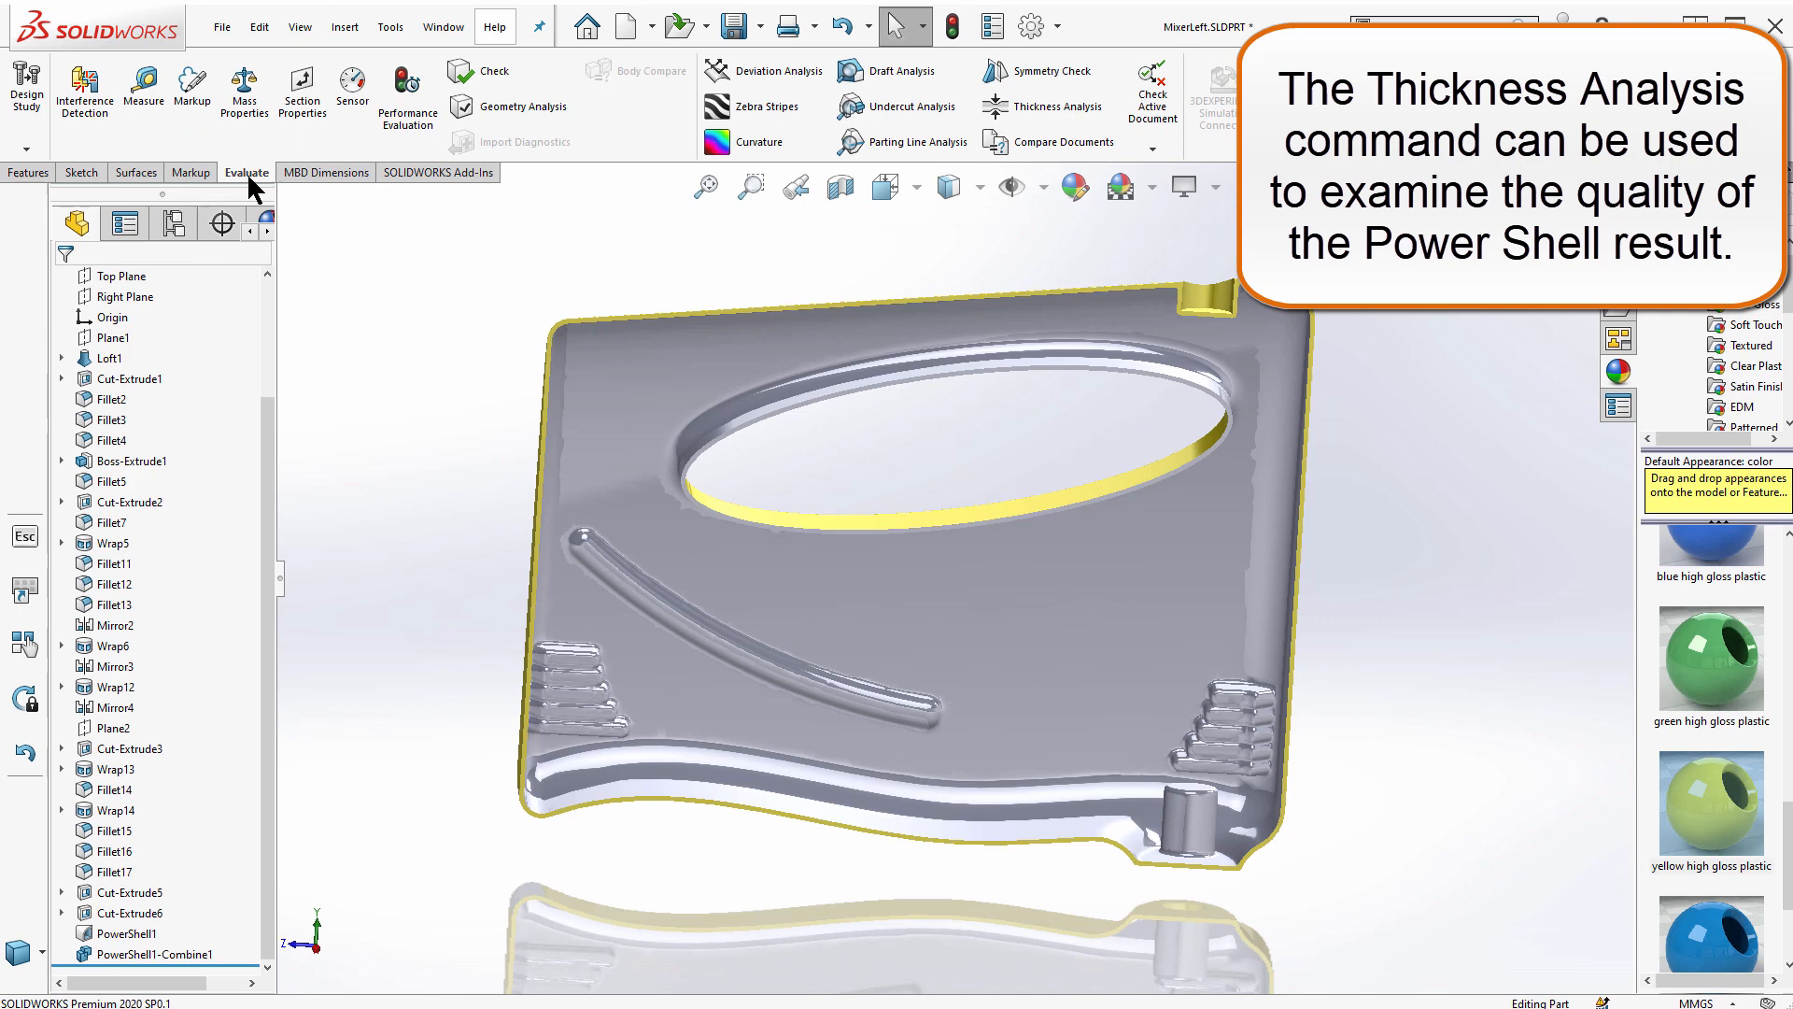
pyautogui.click(1048, 107)
pyautogui.doubleClick(149, 336)
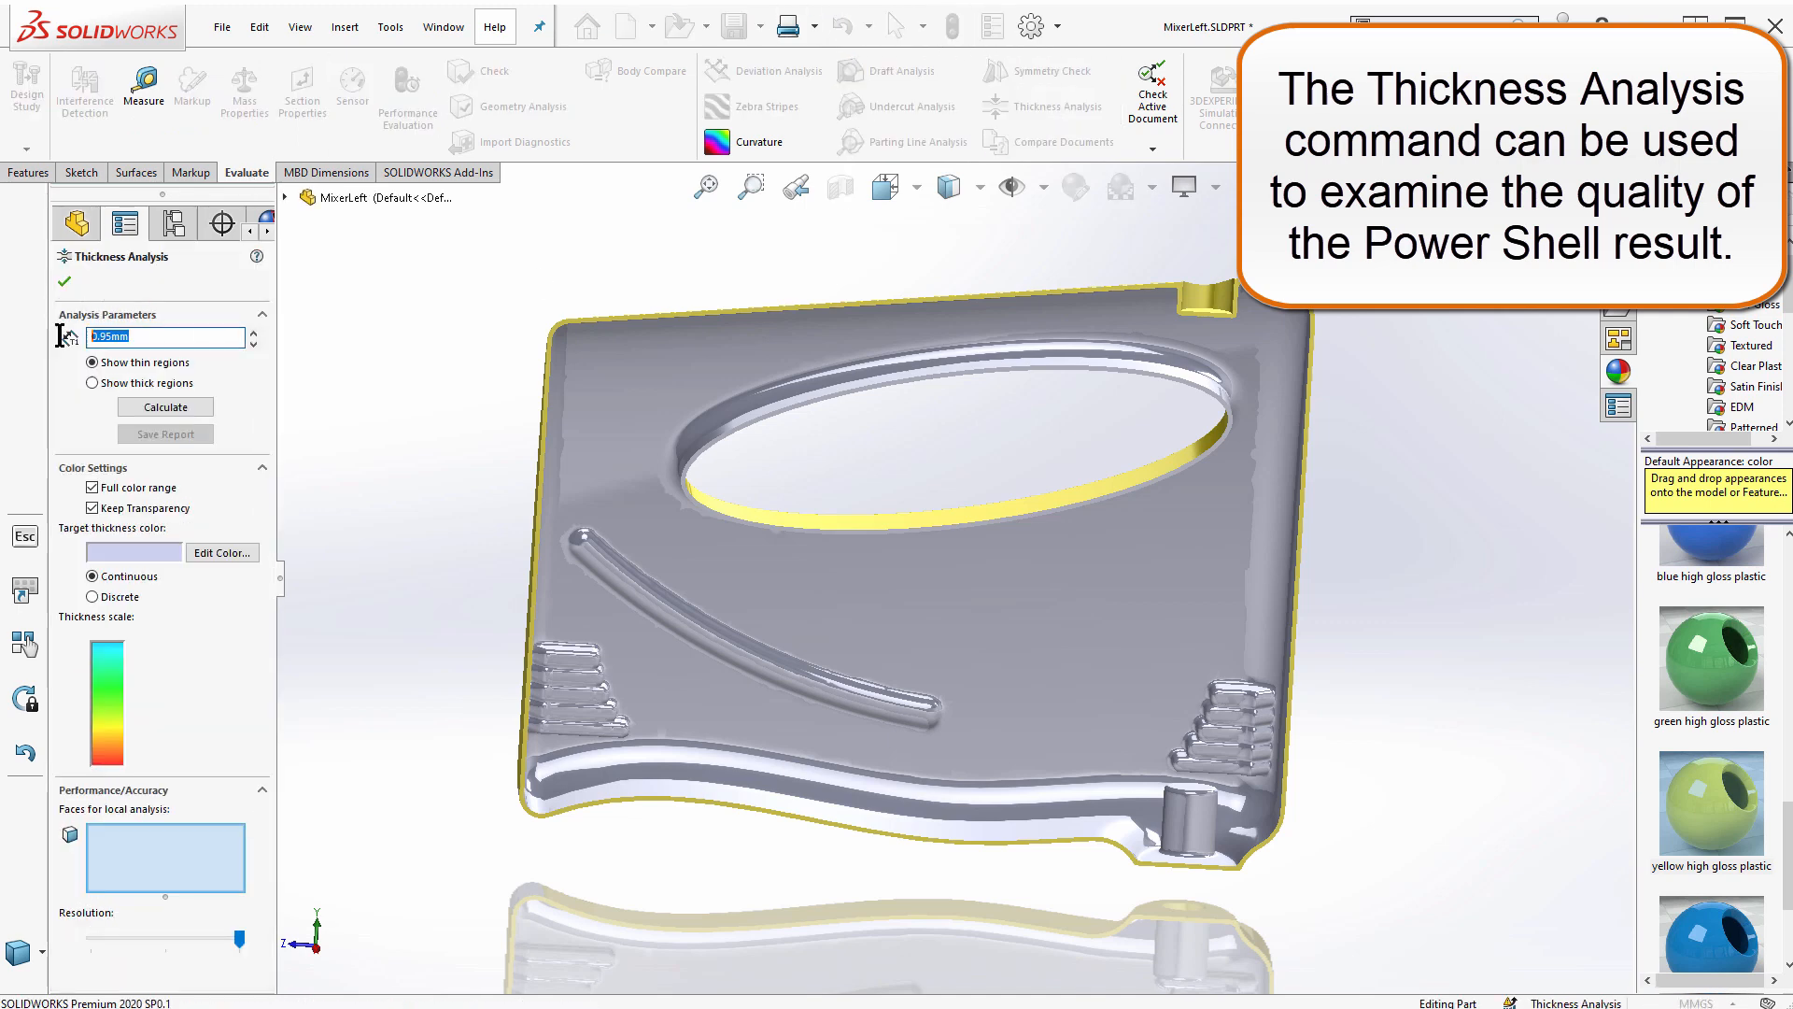
pyautogui.click(166, 407)
# - Examine the thickness colors around the vent slots and on the inner wall, and close the analysis
pyautogui.moveTo(710, 523); pyautogui.dragTo(687, 719, button='middle')
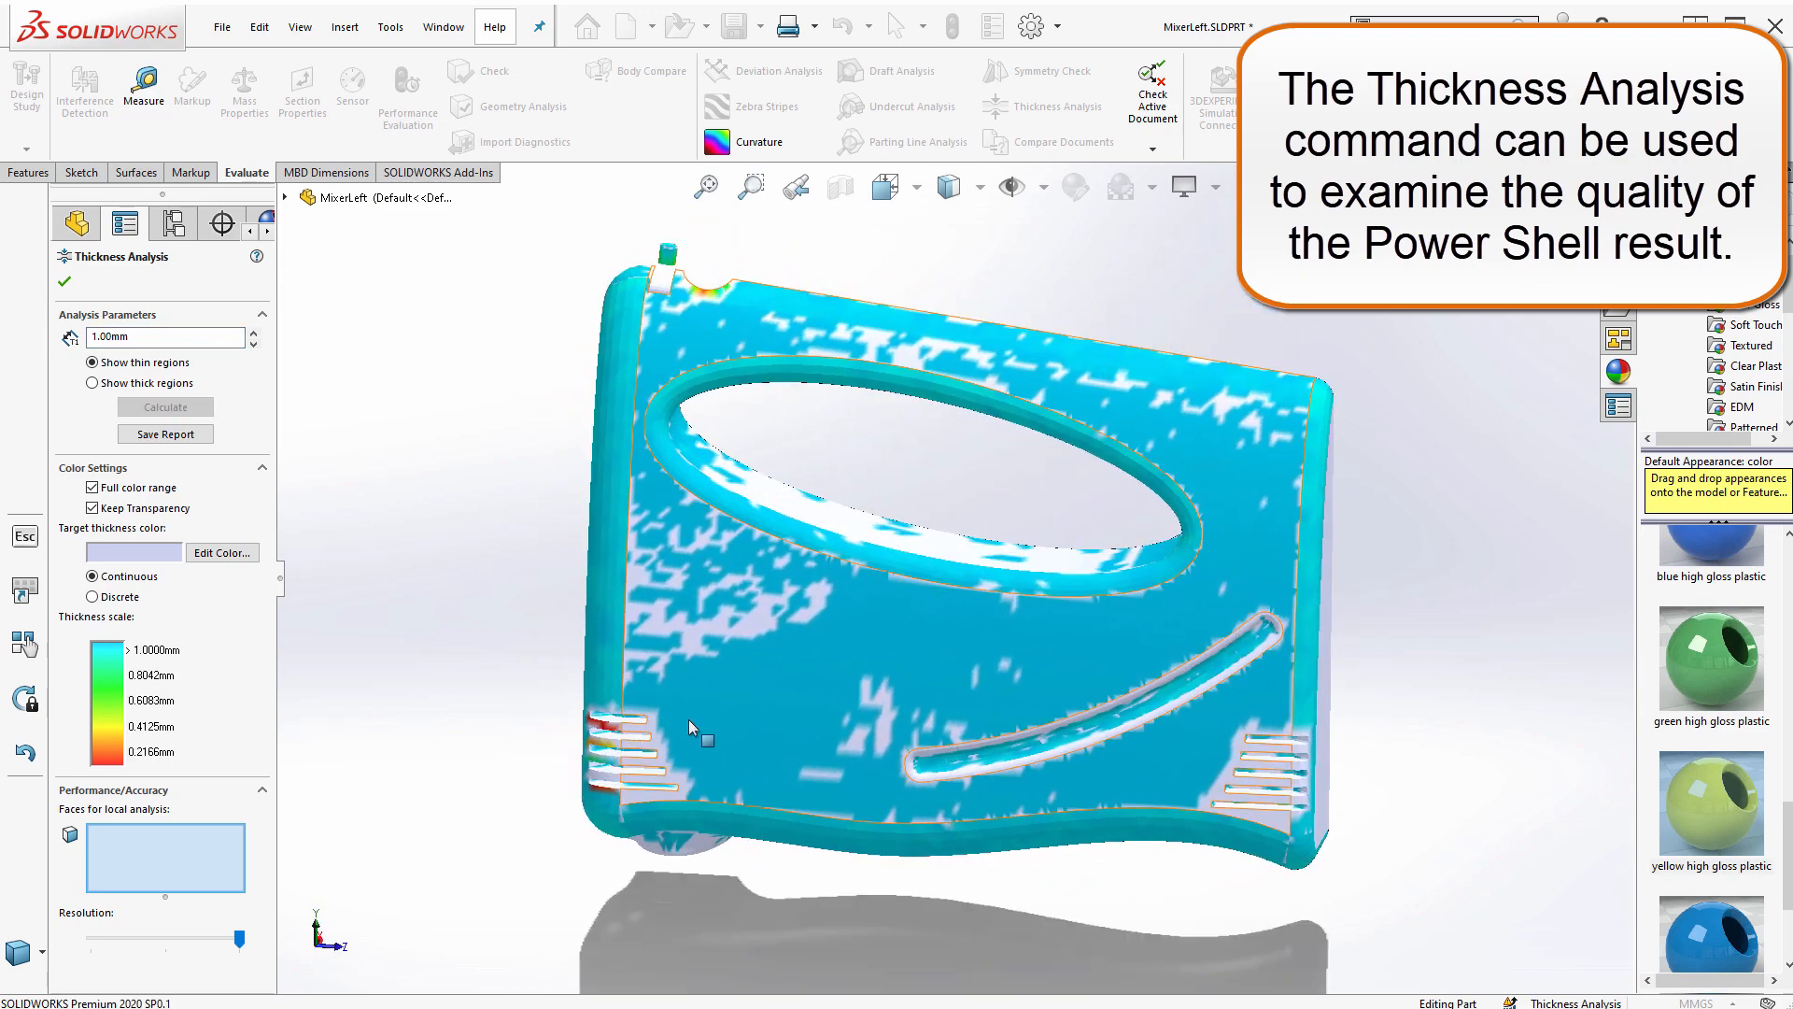
pyautogui.moveTo(870, 661)
pyautogui.scroll(-8, 616, 731)
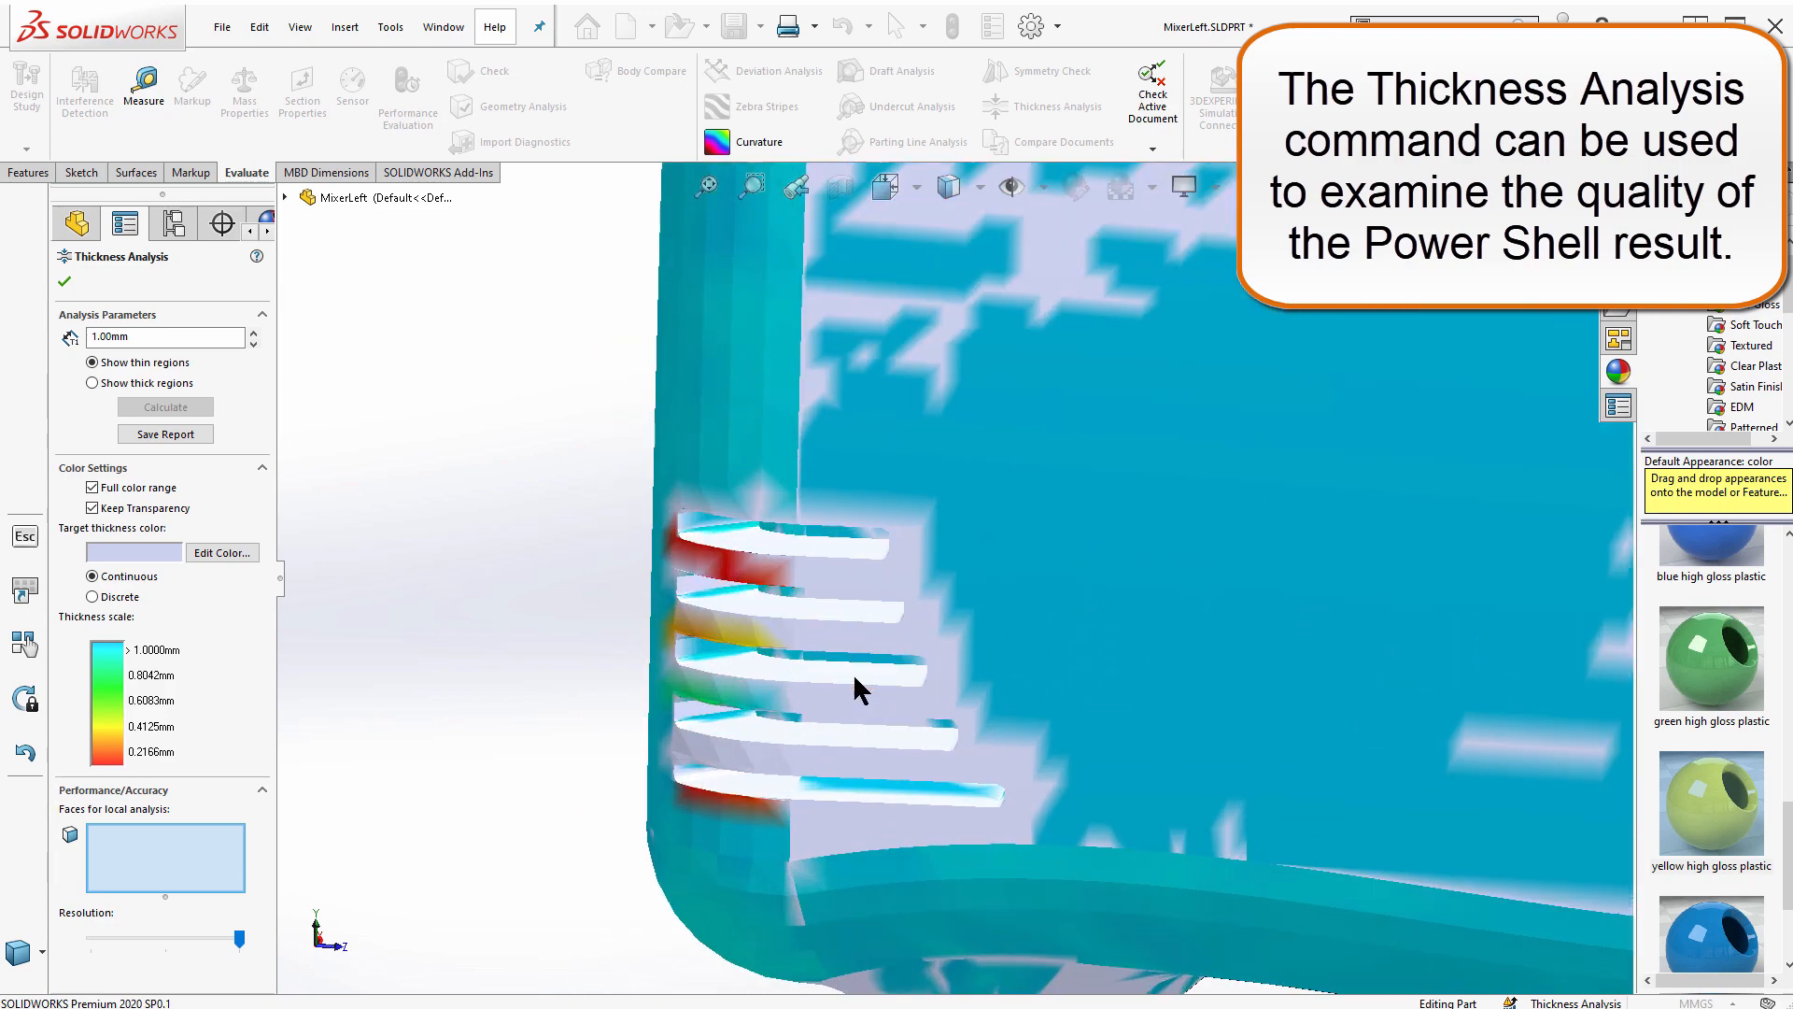
pyautogui.moveTo(830, 547); pyautogui.dragTo(1239, 608, button='middle')
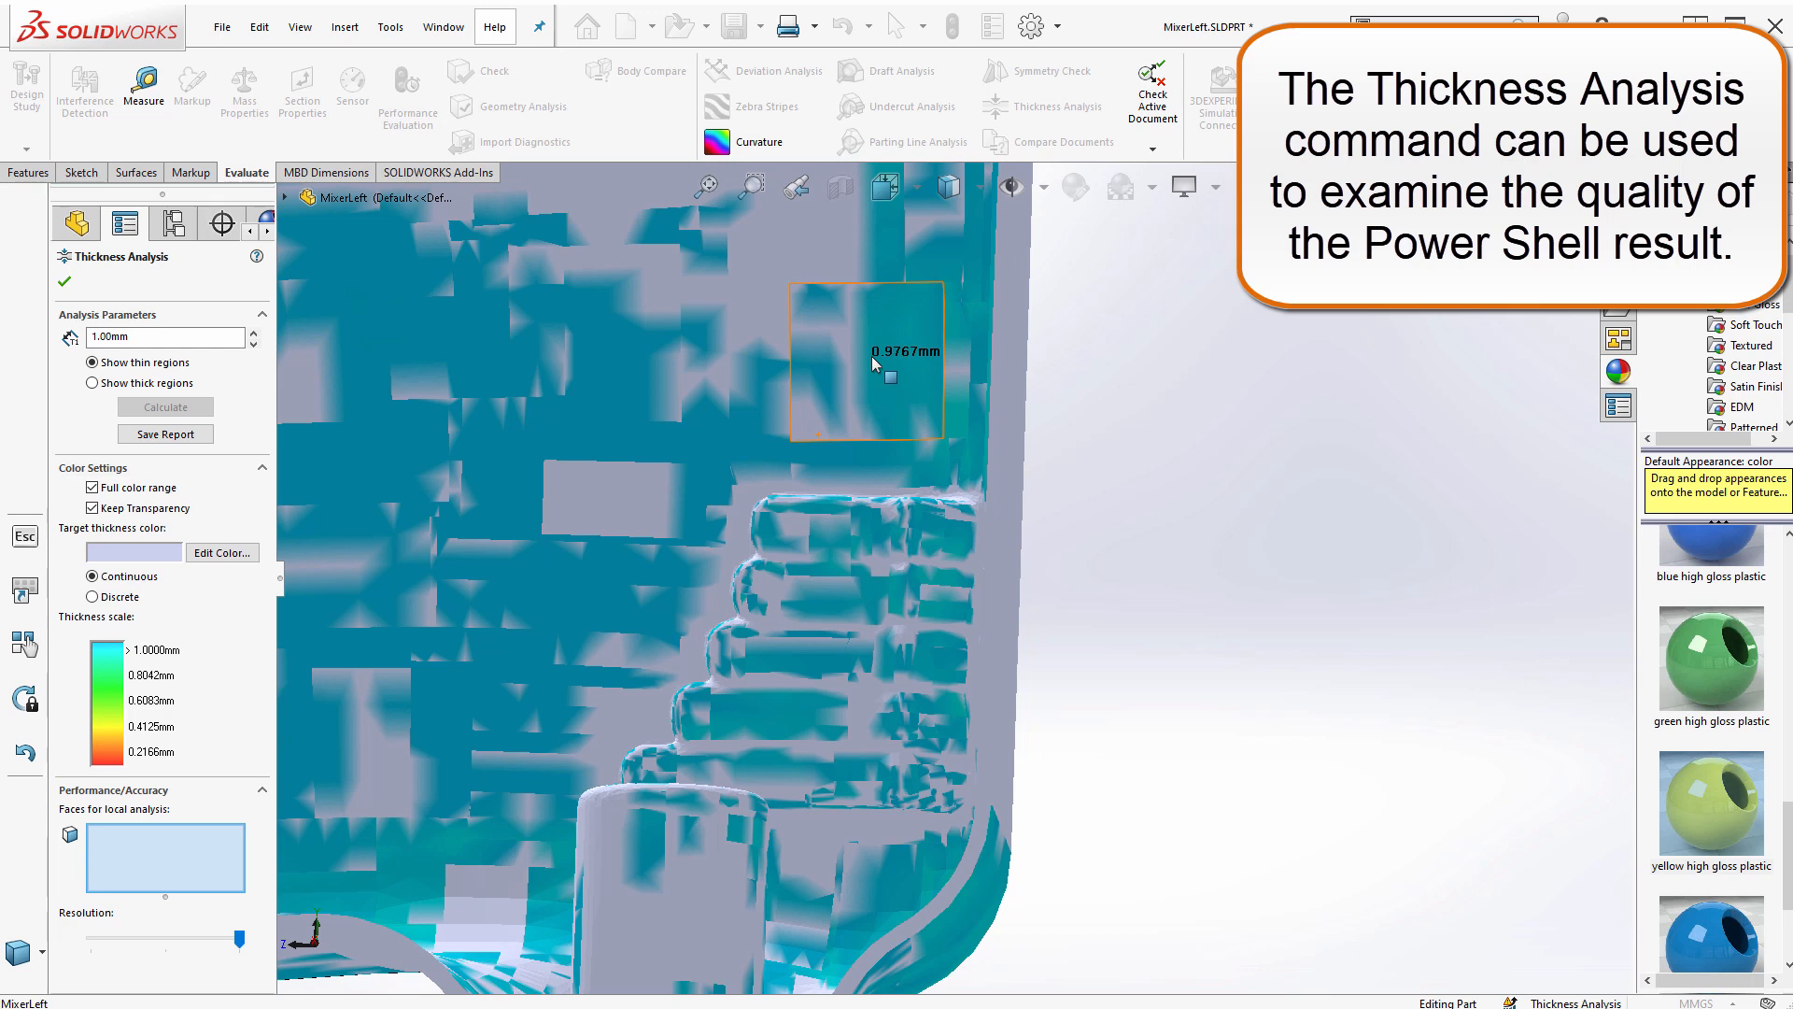
pyautogui.click(65, 281)
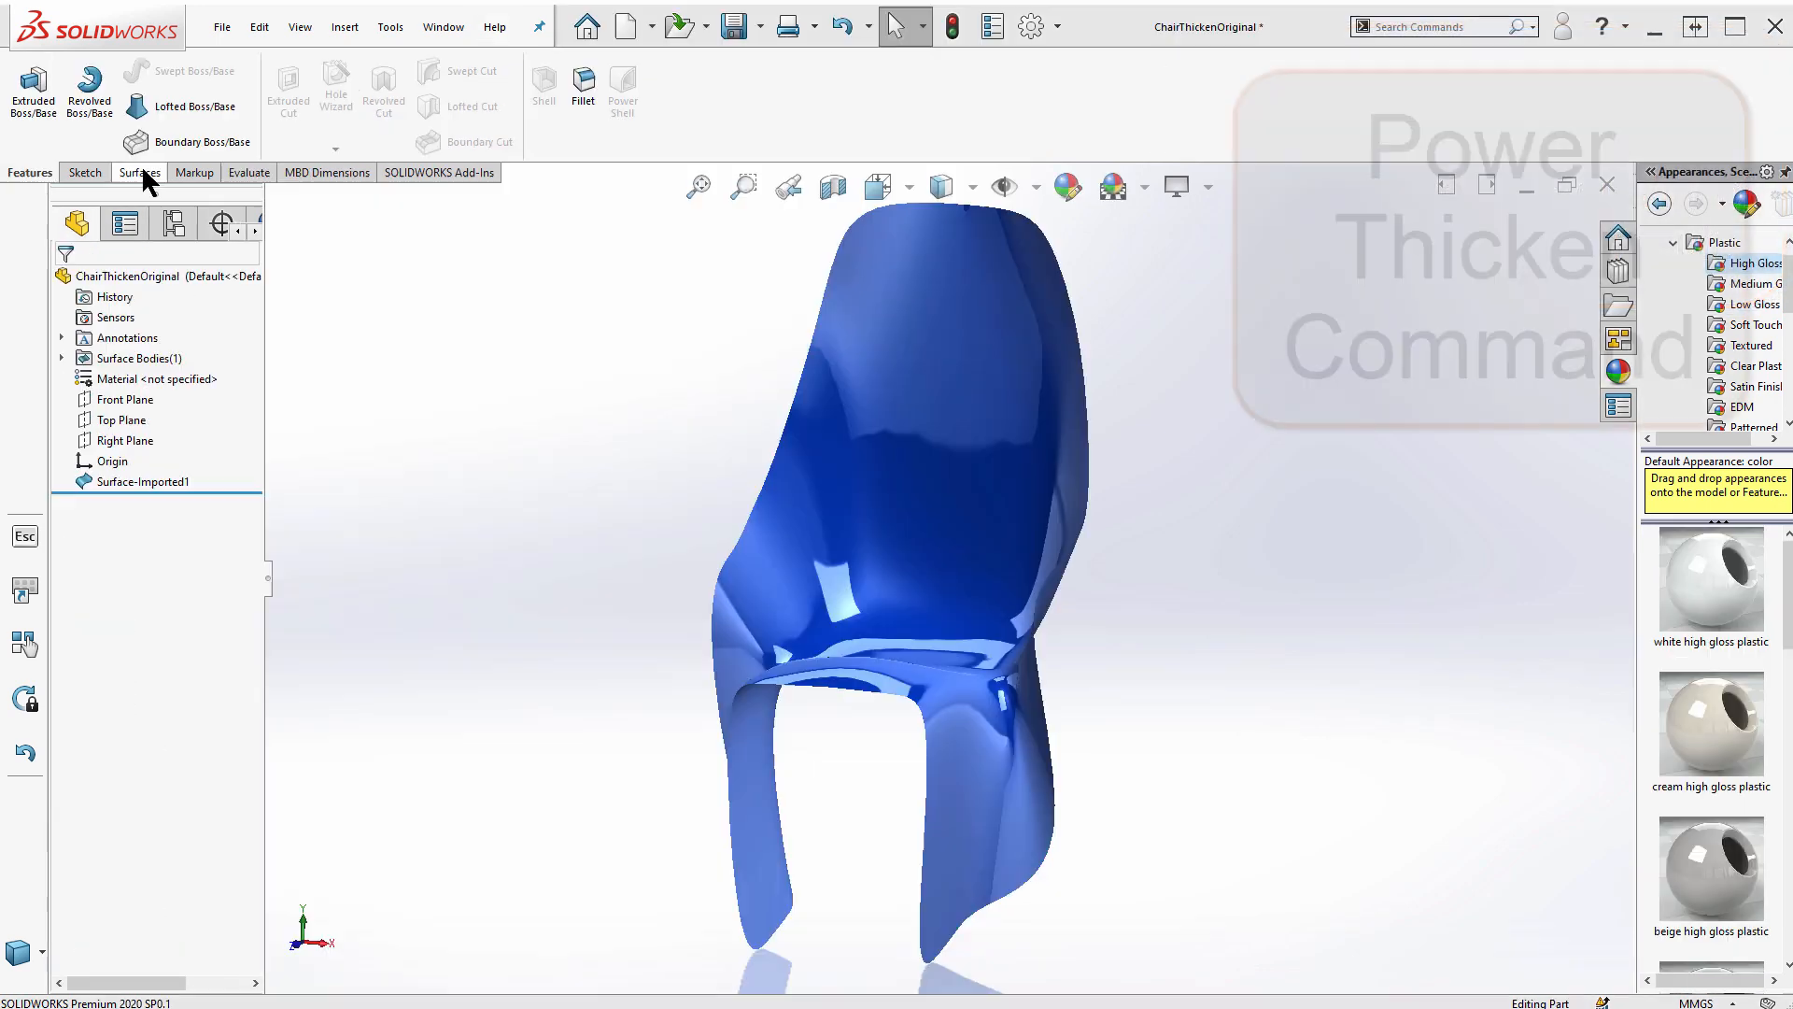
# - Thicken the chair's imported surface into a solid with Power Thicken, picking a face on the backrest and entering the offset distance
pyautogui.click(143, 172)
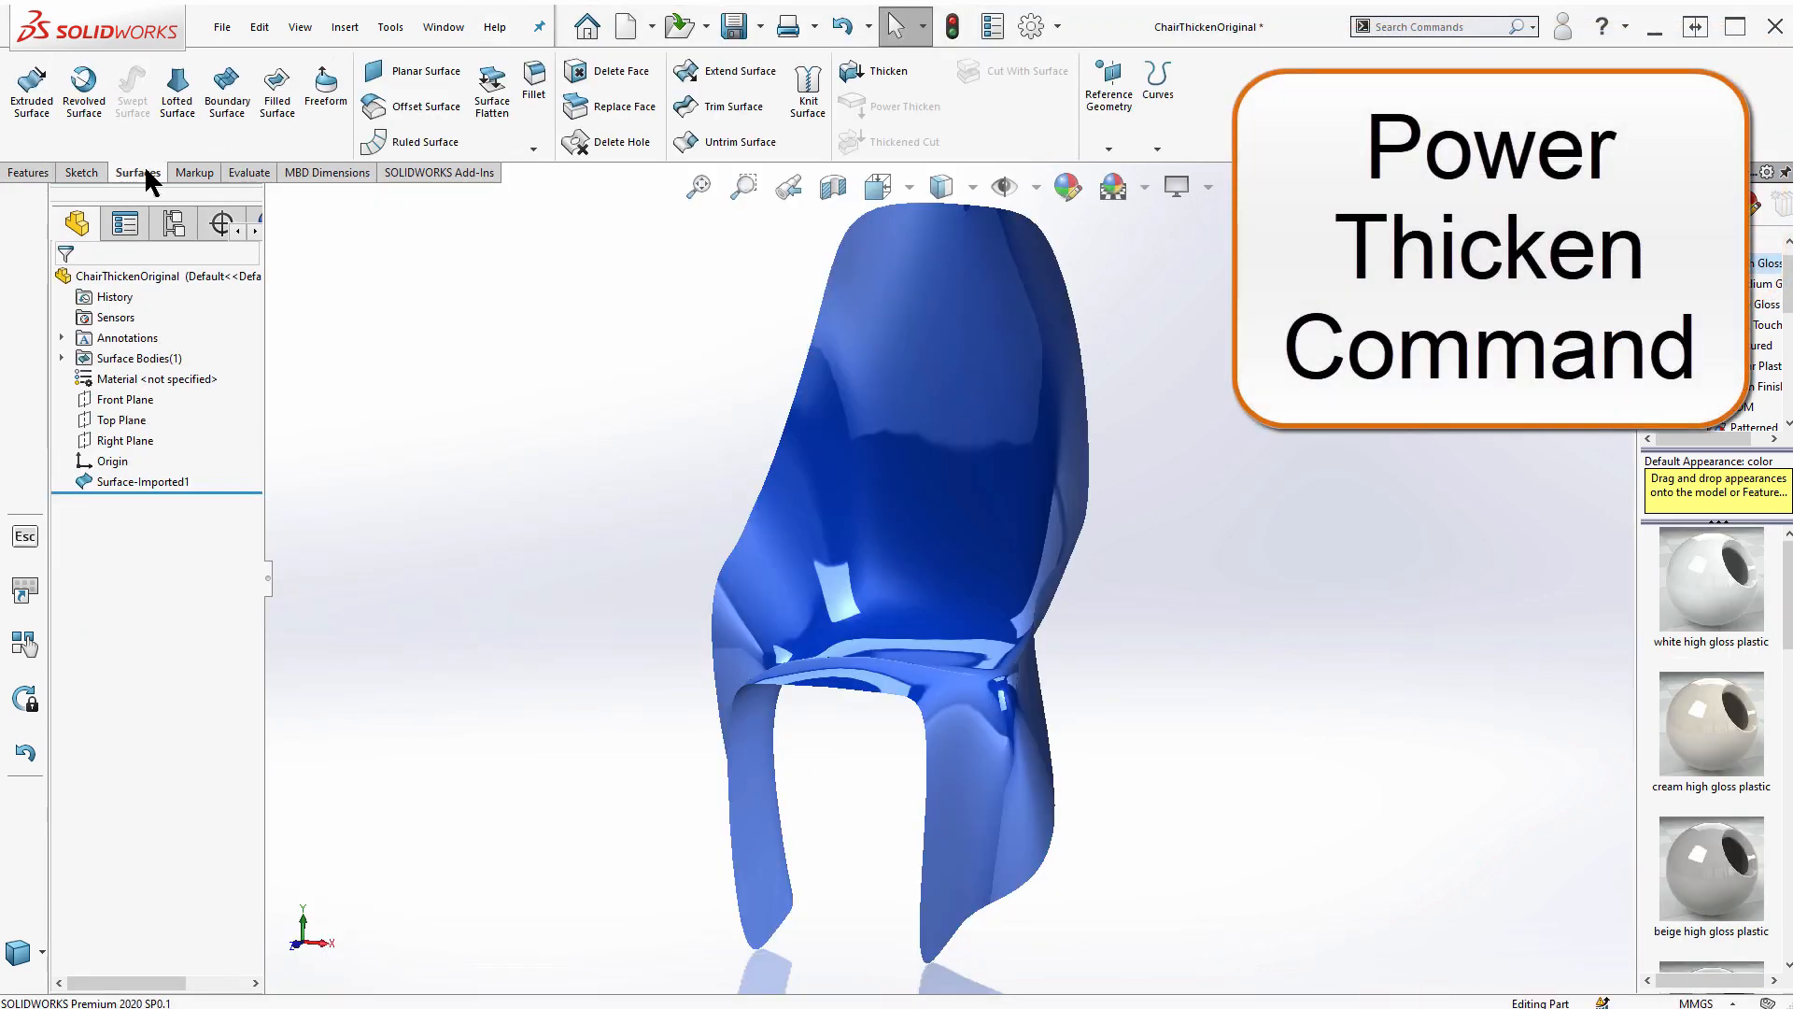
pyautogui.click(916, 239)
pyautogui.click(906, 106)
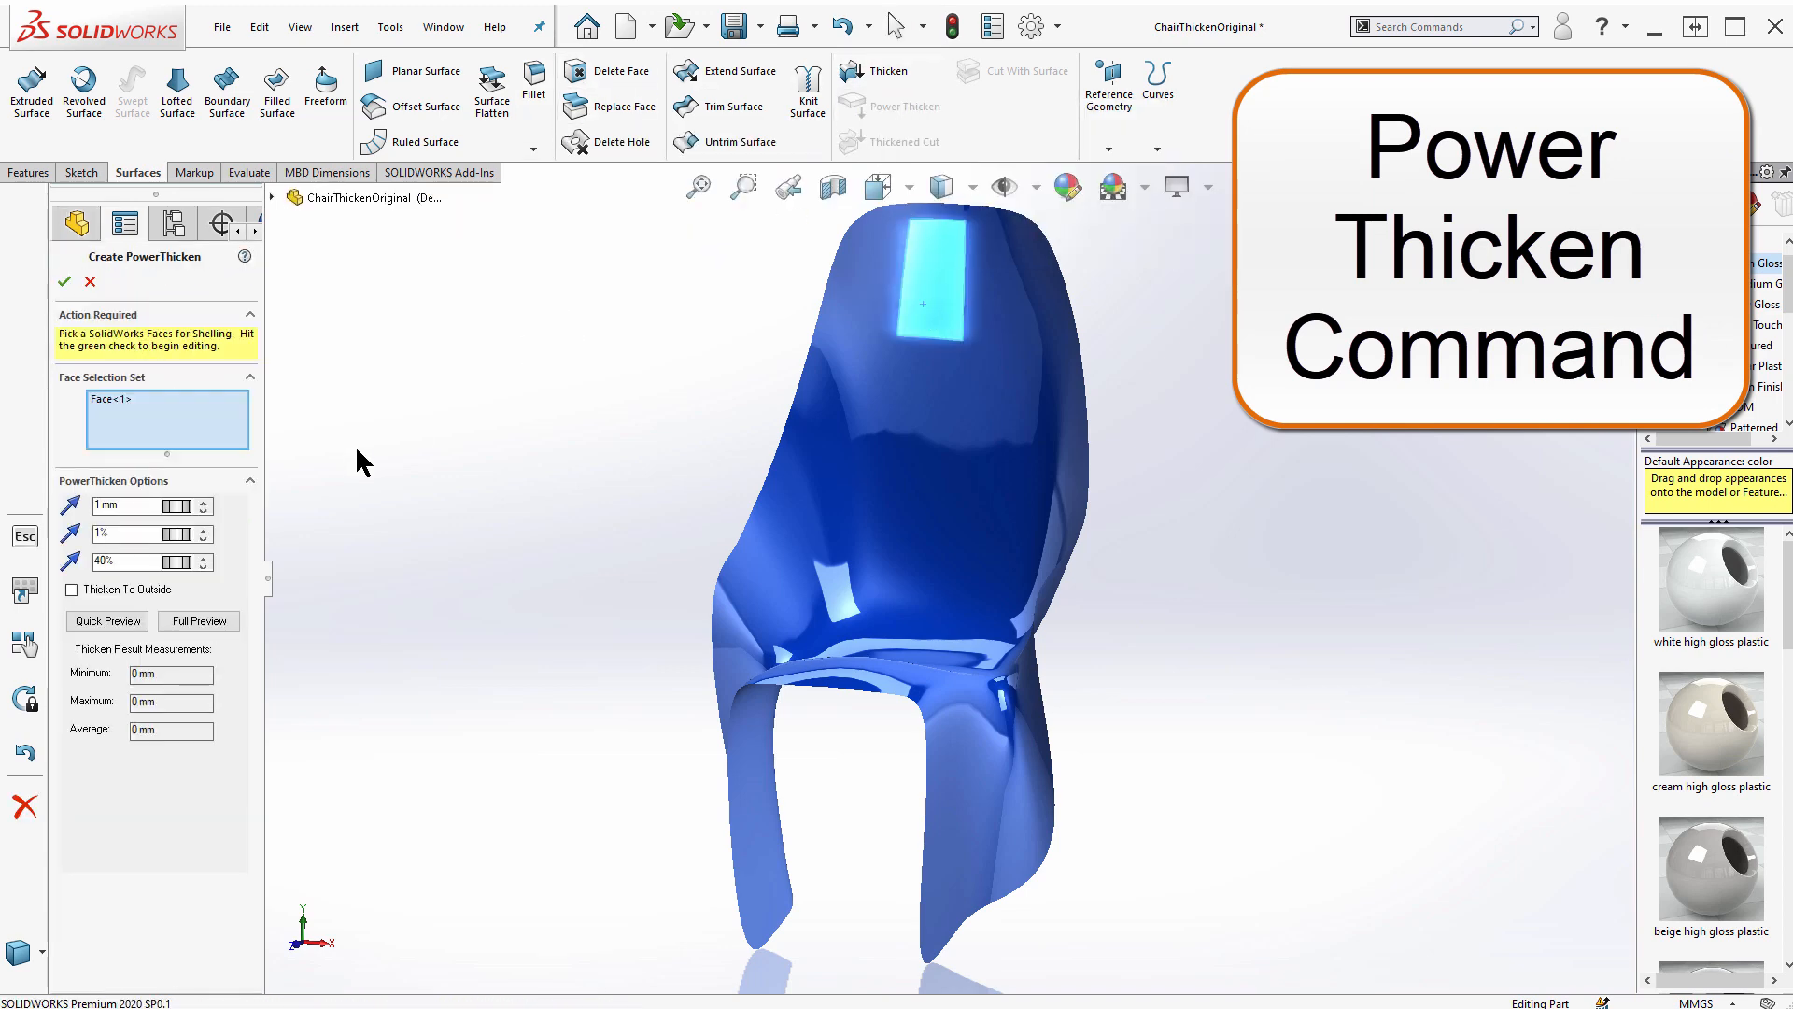
pyautogui.click(135, 506)
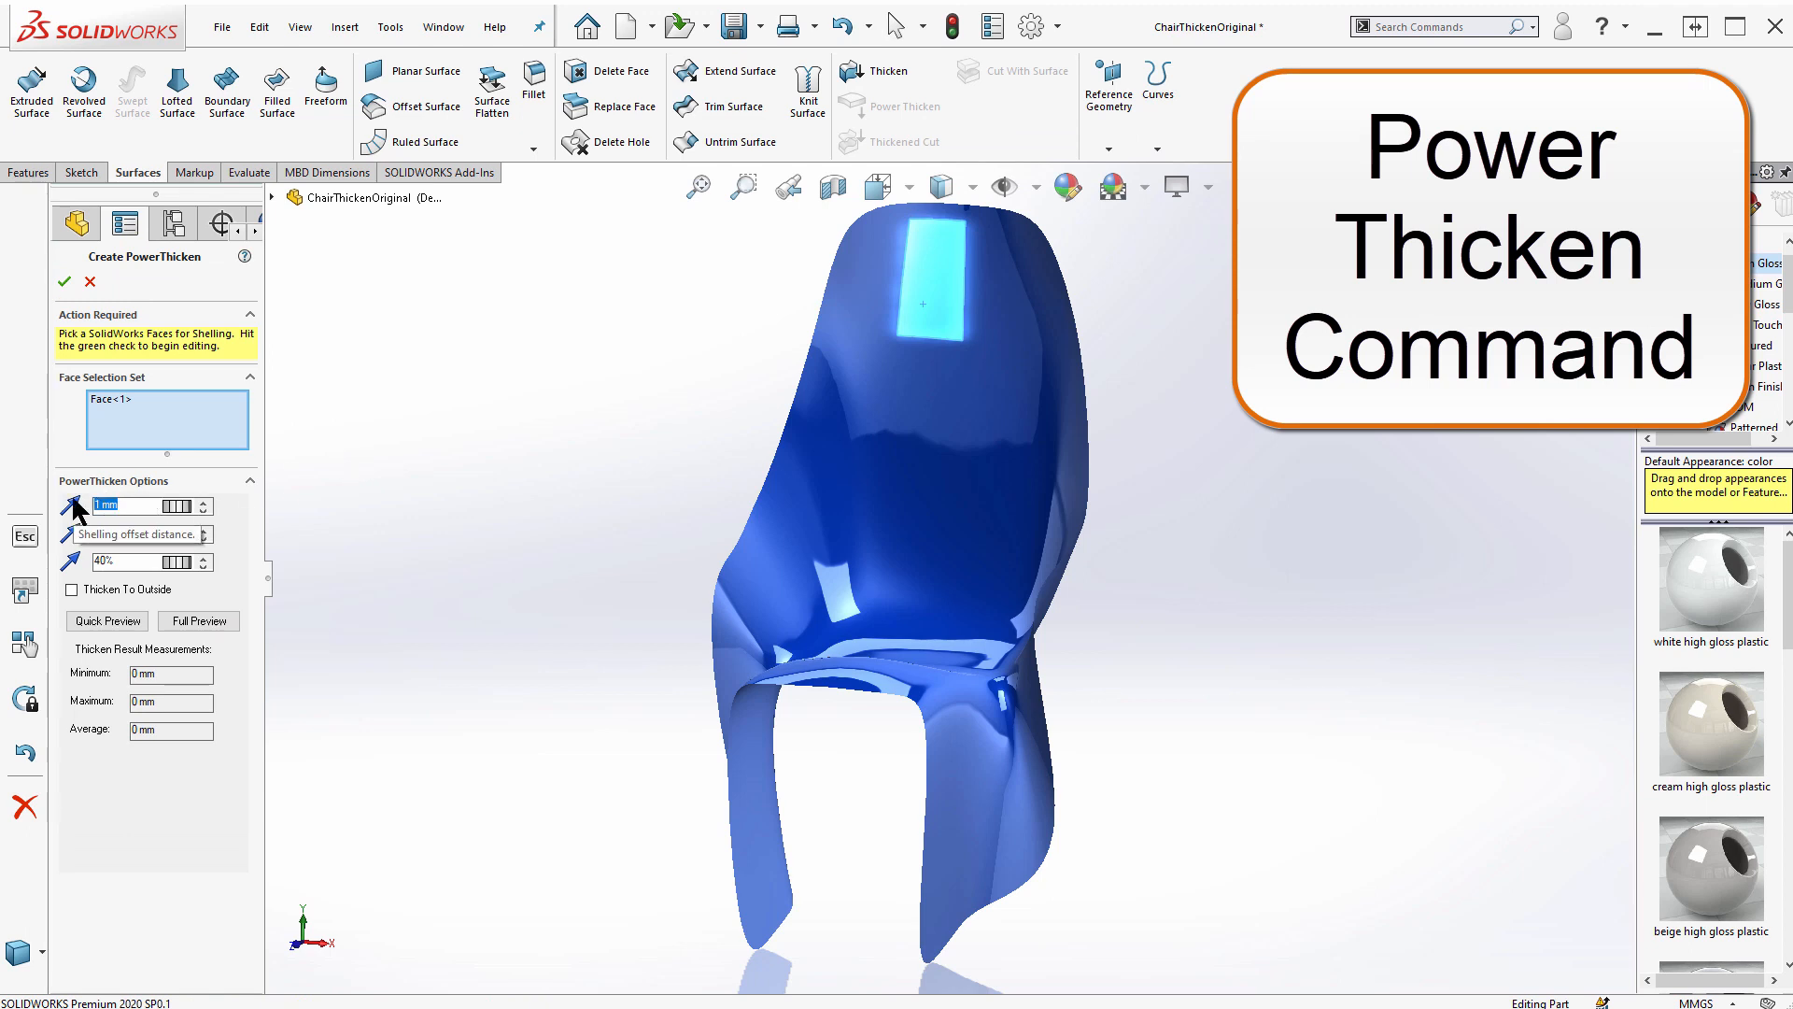
pyautogui.click(65, 282)
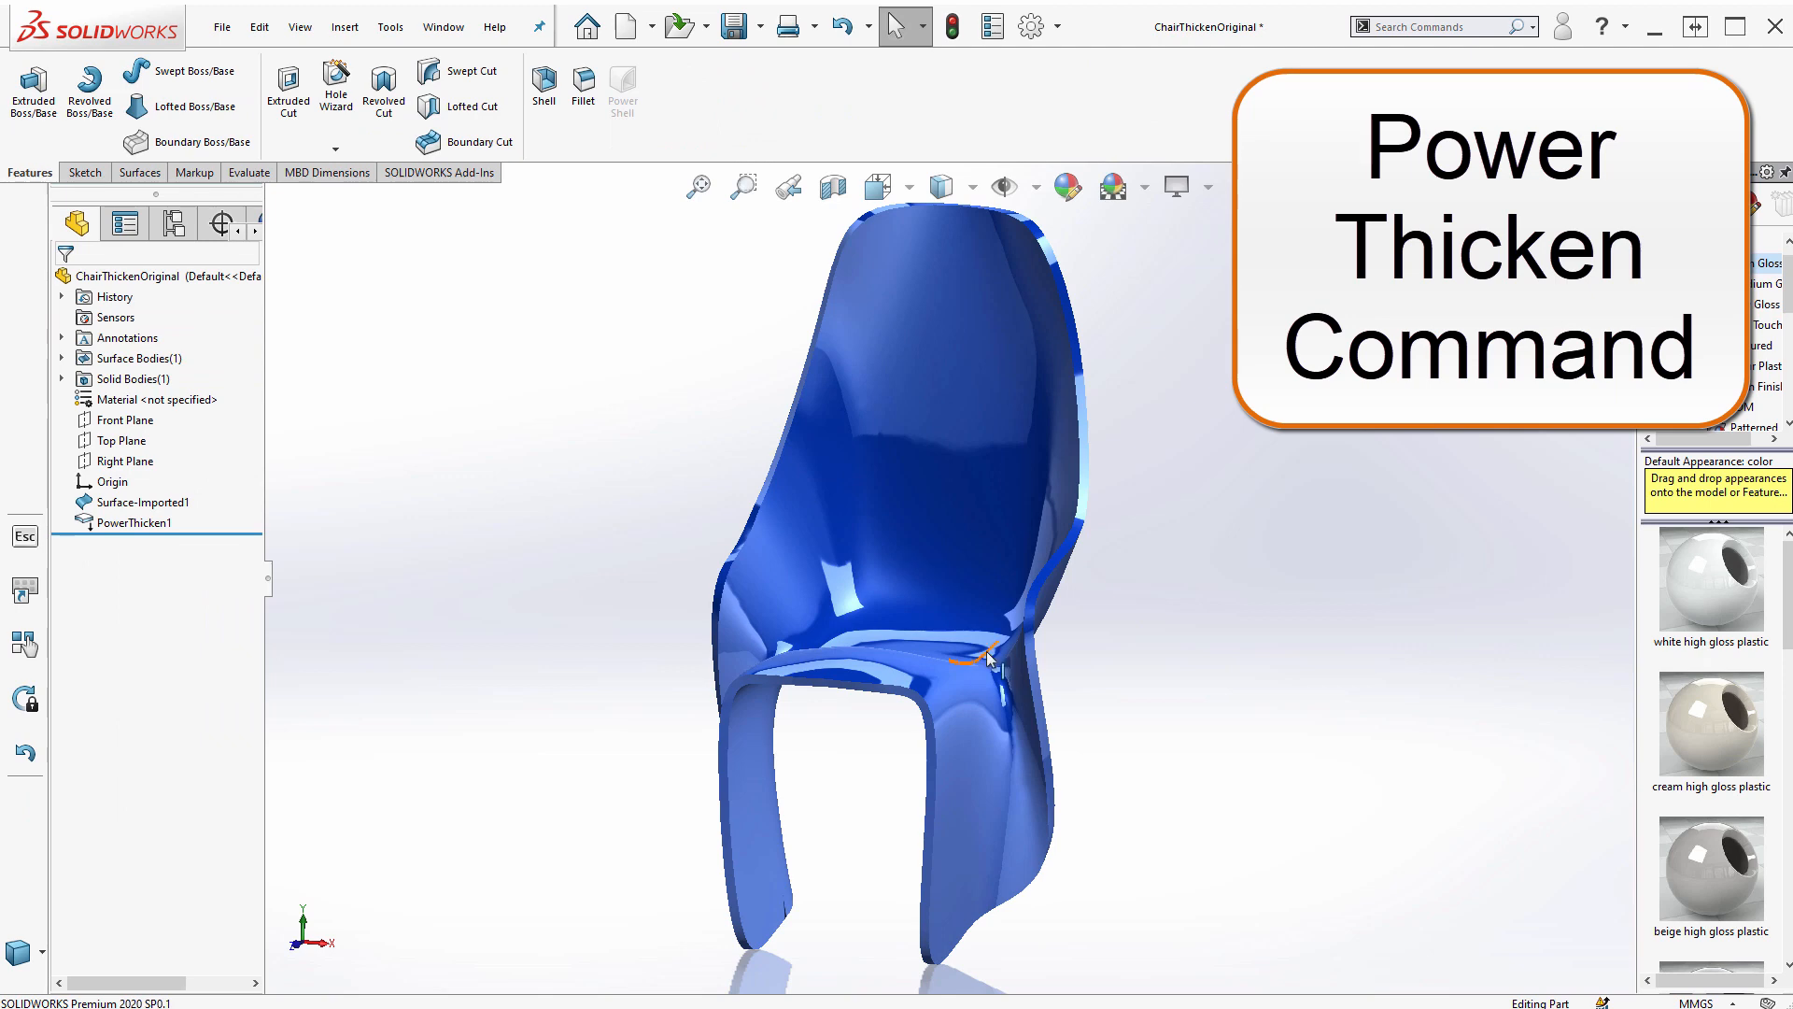
# - Edit the chair's Power Thicken feature to reverse its direction by enabling Thicken To Outside, and rebuild the solid
pyautogui.moveTo(988, 664); pyautogui.dragTo(872, 500, button='middle')
pyautogui.click(138, 523)
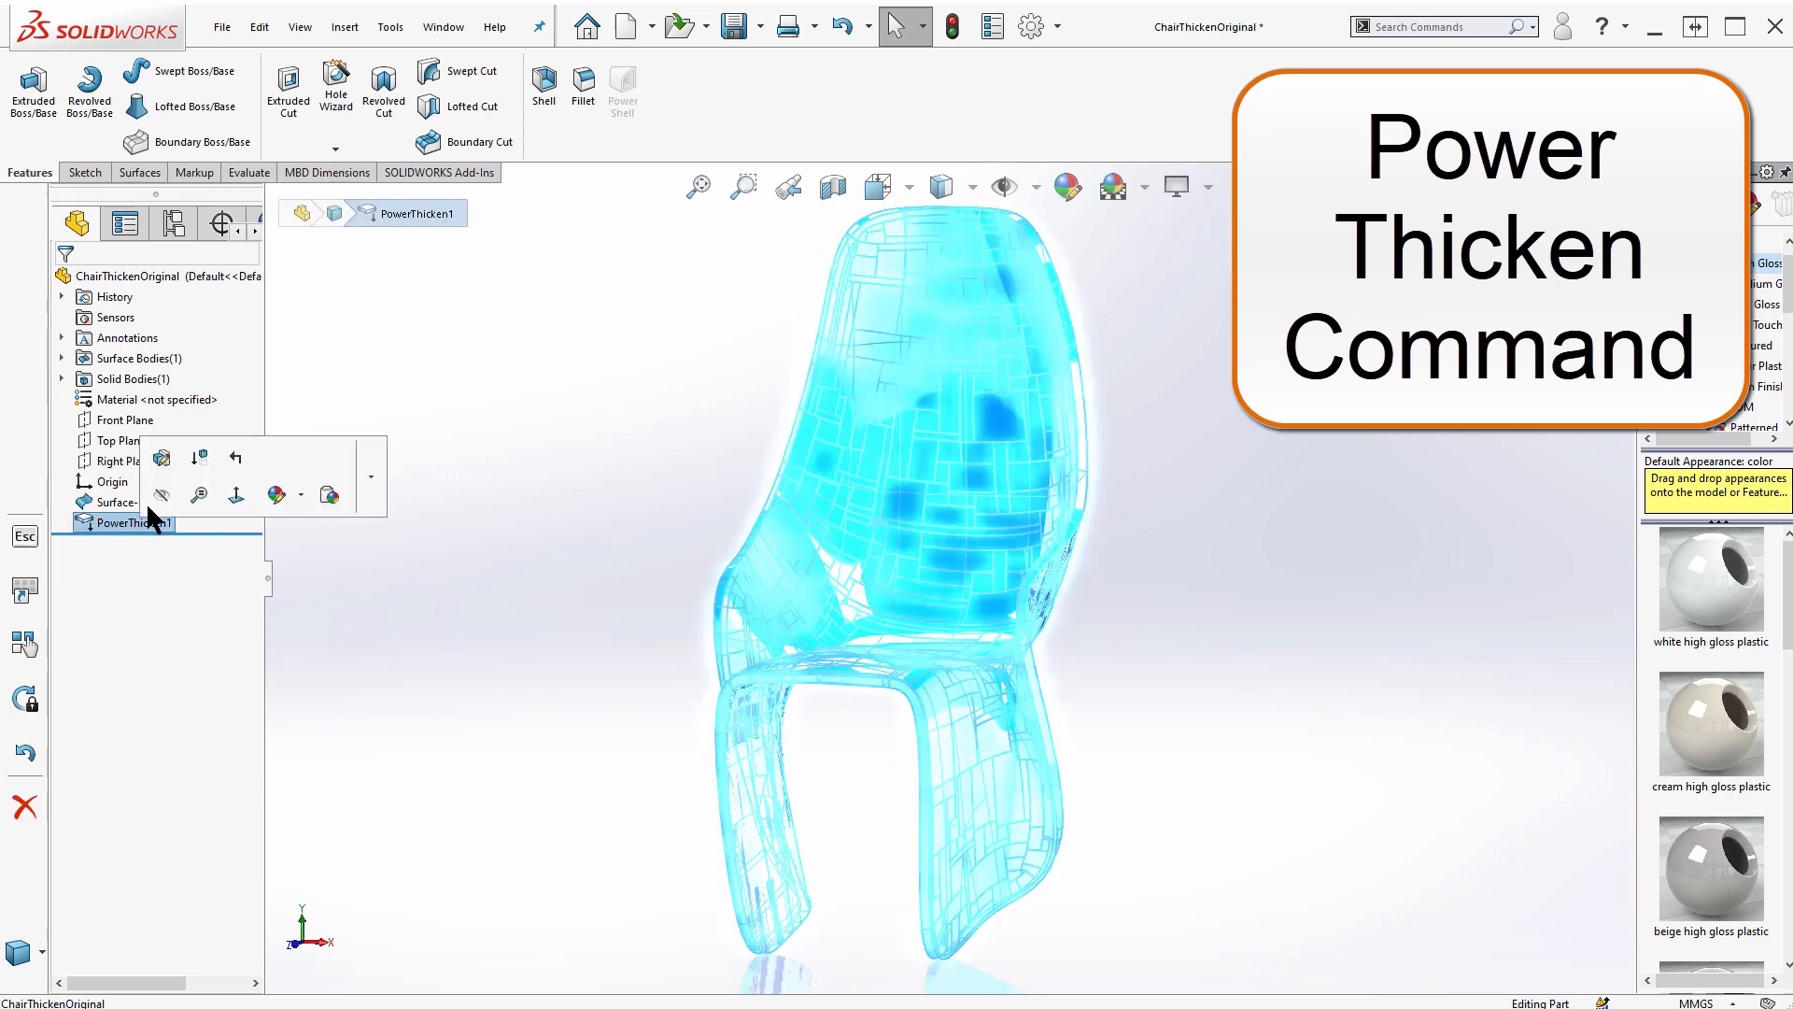
pyautogui.click(158, 452)
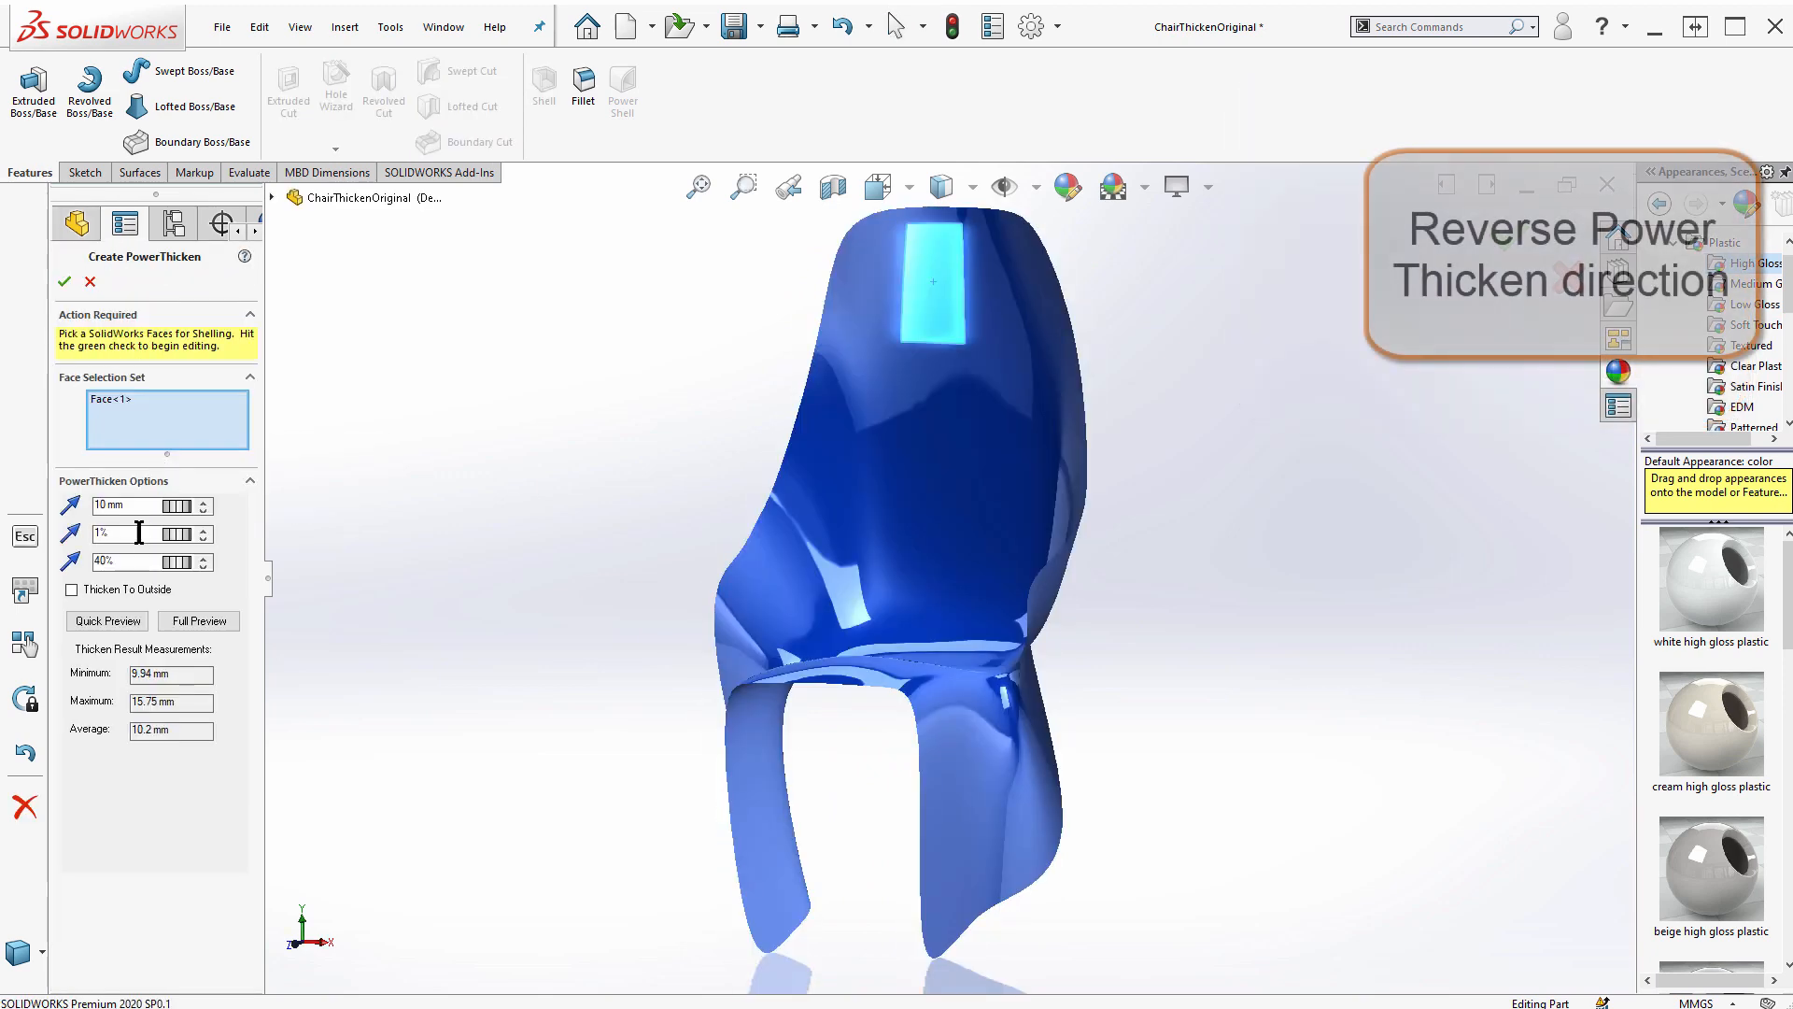
pyautogui.click(72, 591)
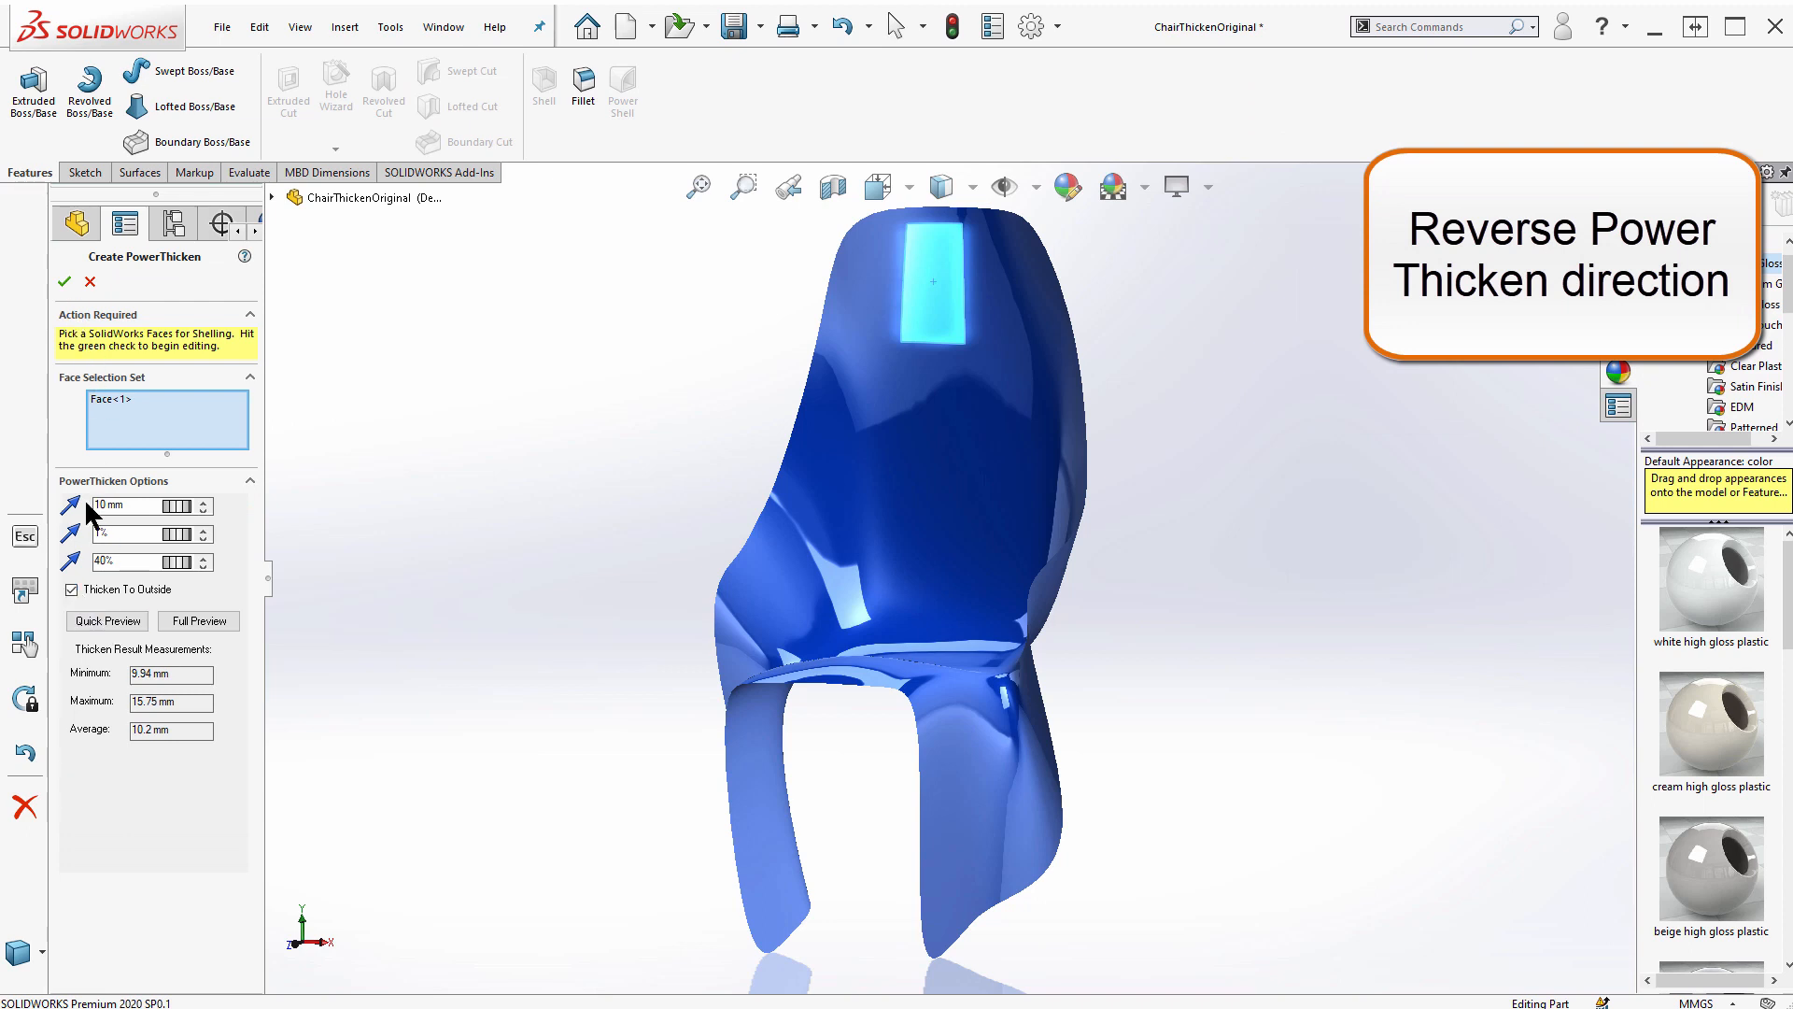
pyautogui.click(64, 283)
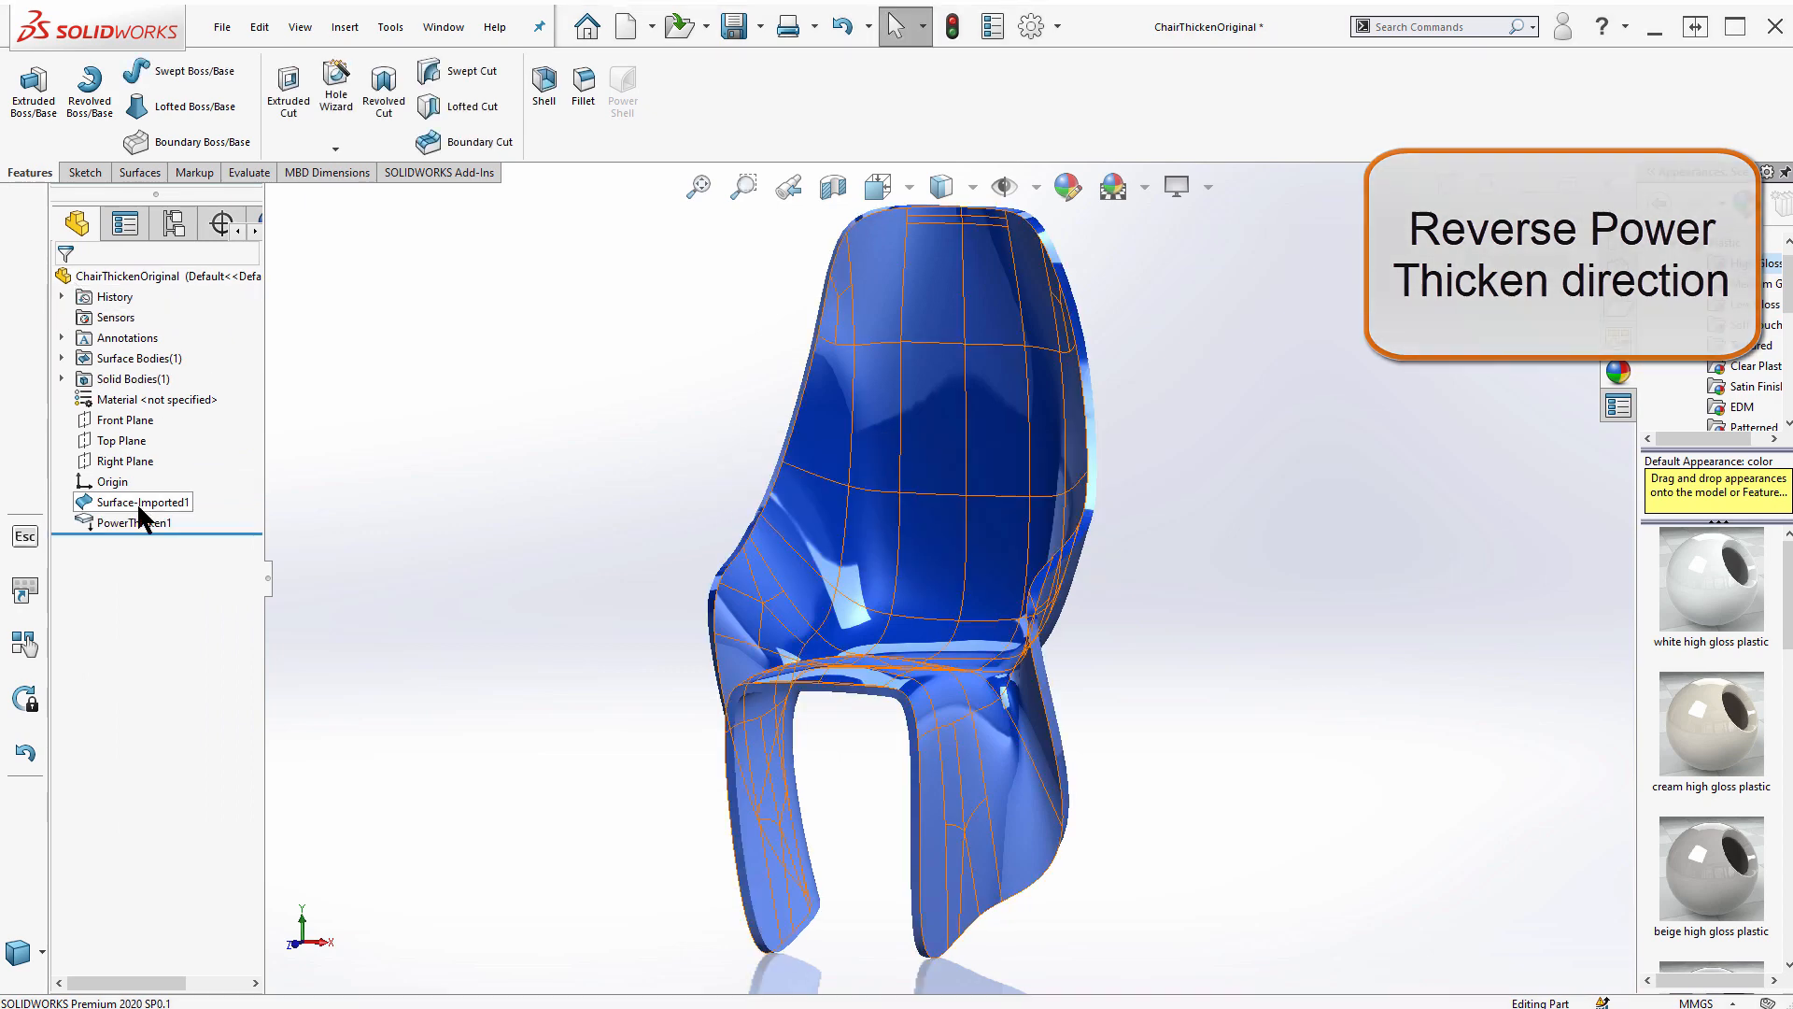
# - Edit the chair's Power Thicken feature again, set the offset distance to 30 mm and apply it
pyautogui.click(134, 522)
pyautogui.click(165, 453)
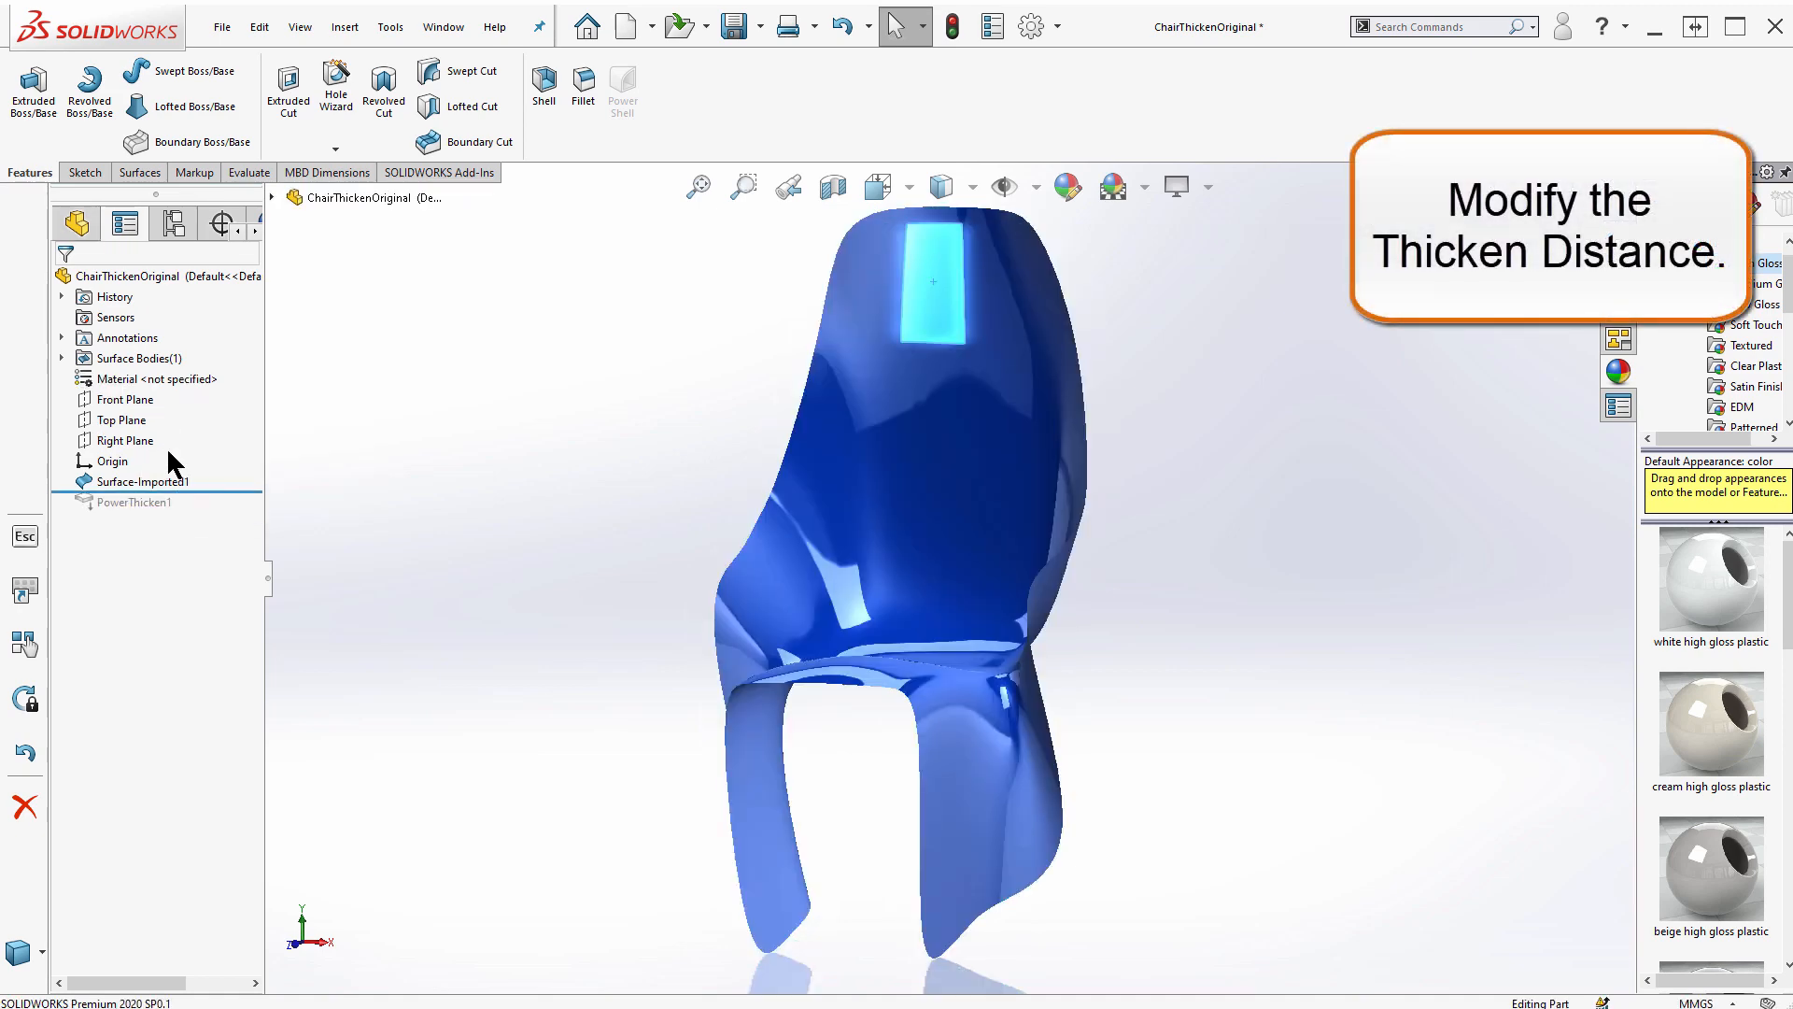
pyautogui.write('30')
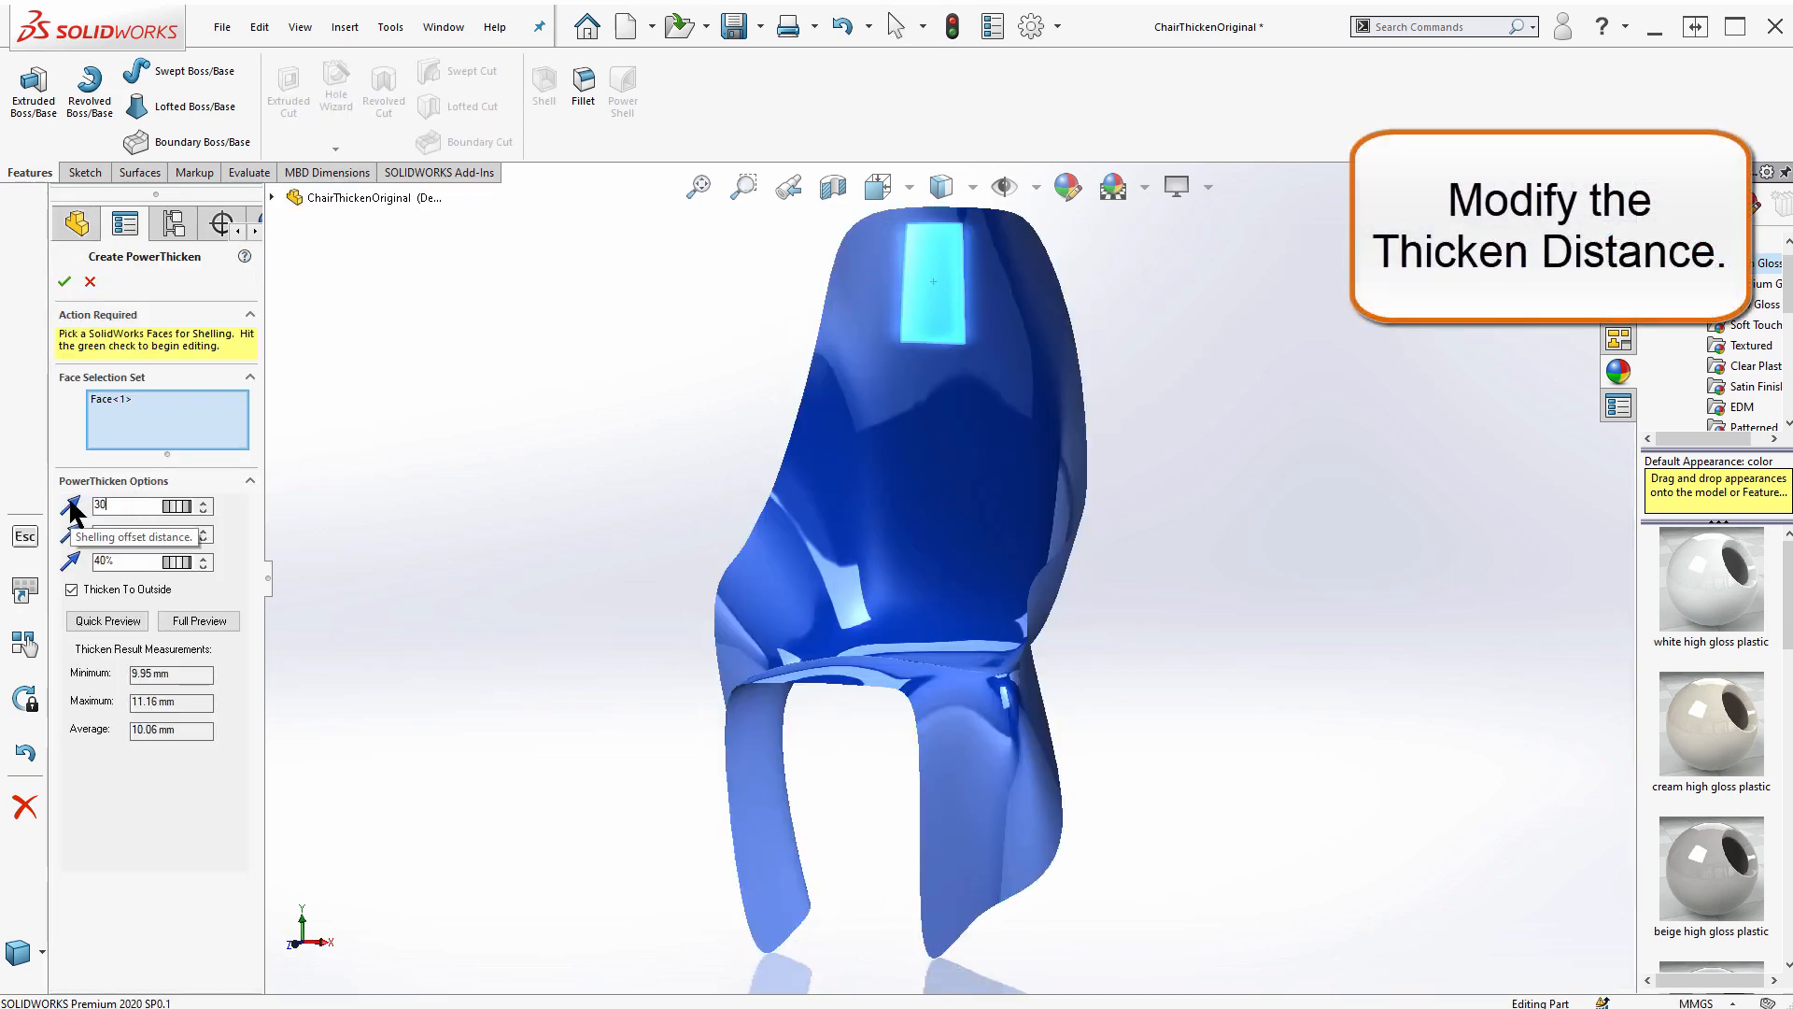
pyautogui.click(64, 281)
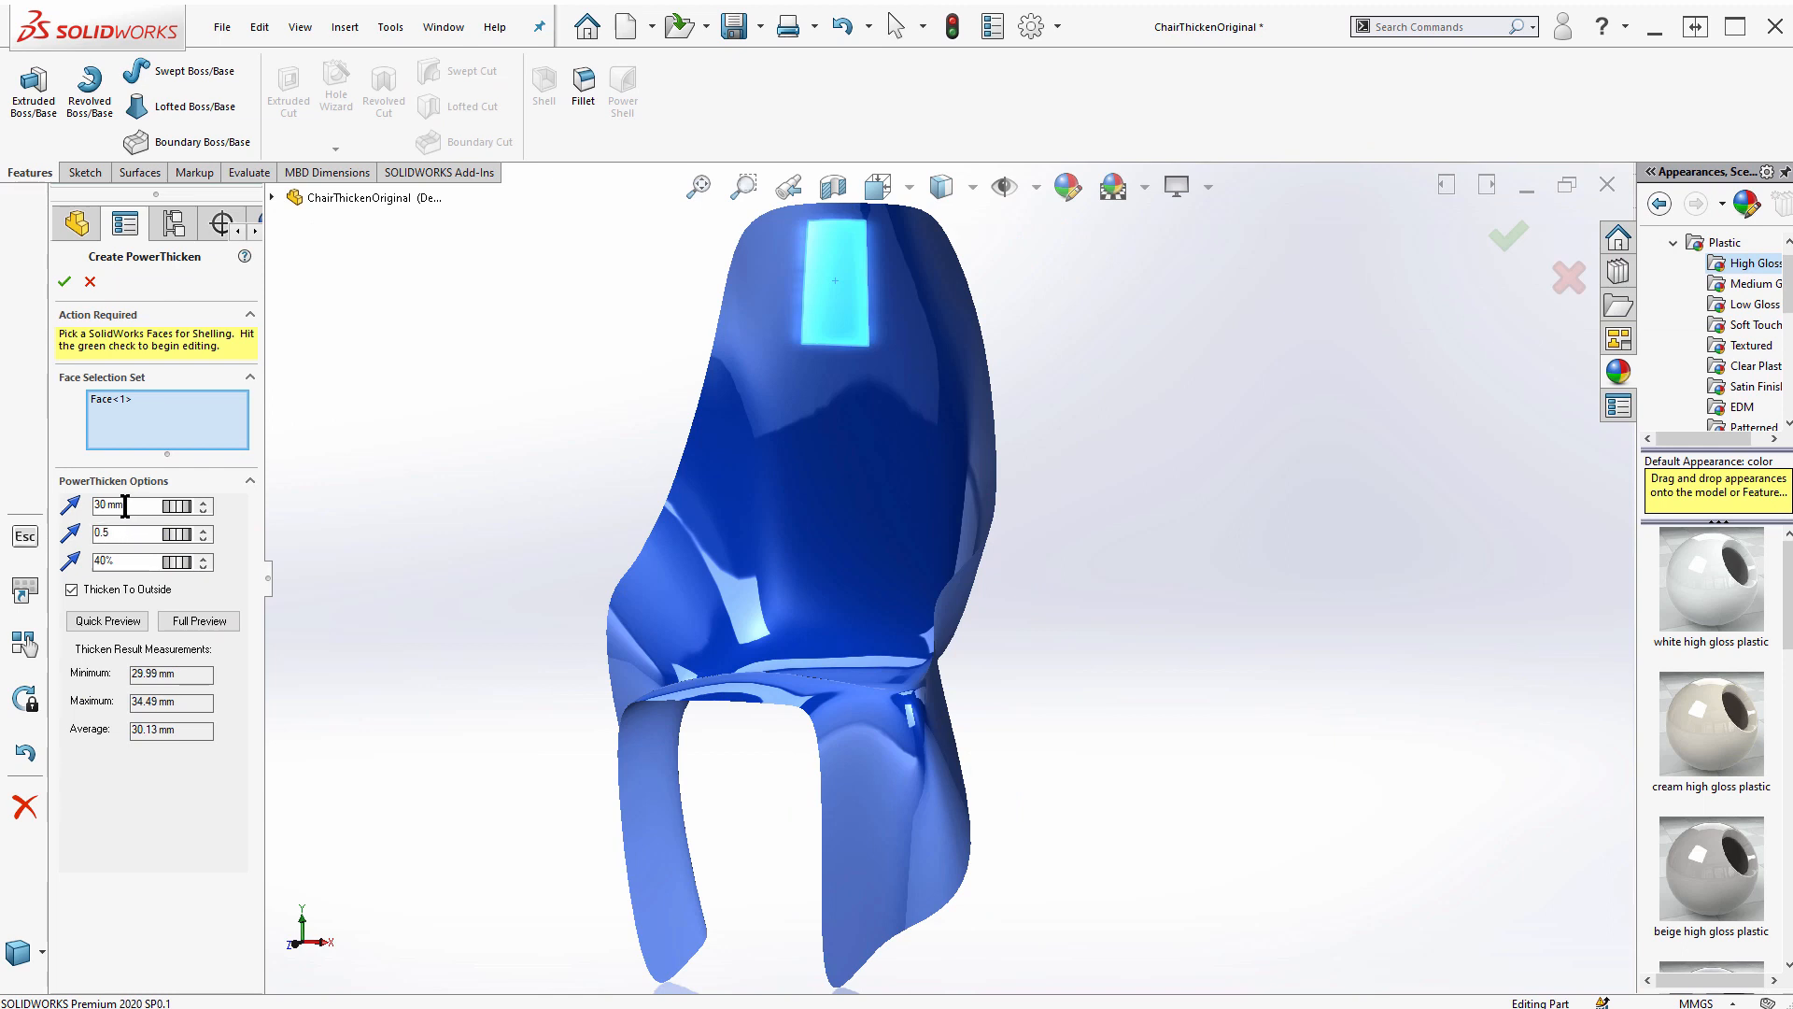
# - Set the chair's Power Thicken offset distance to 1 mm
pyautogui.moveTo(136, 506); pyautogui.dragTo(74, 505)
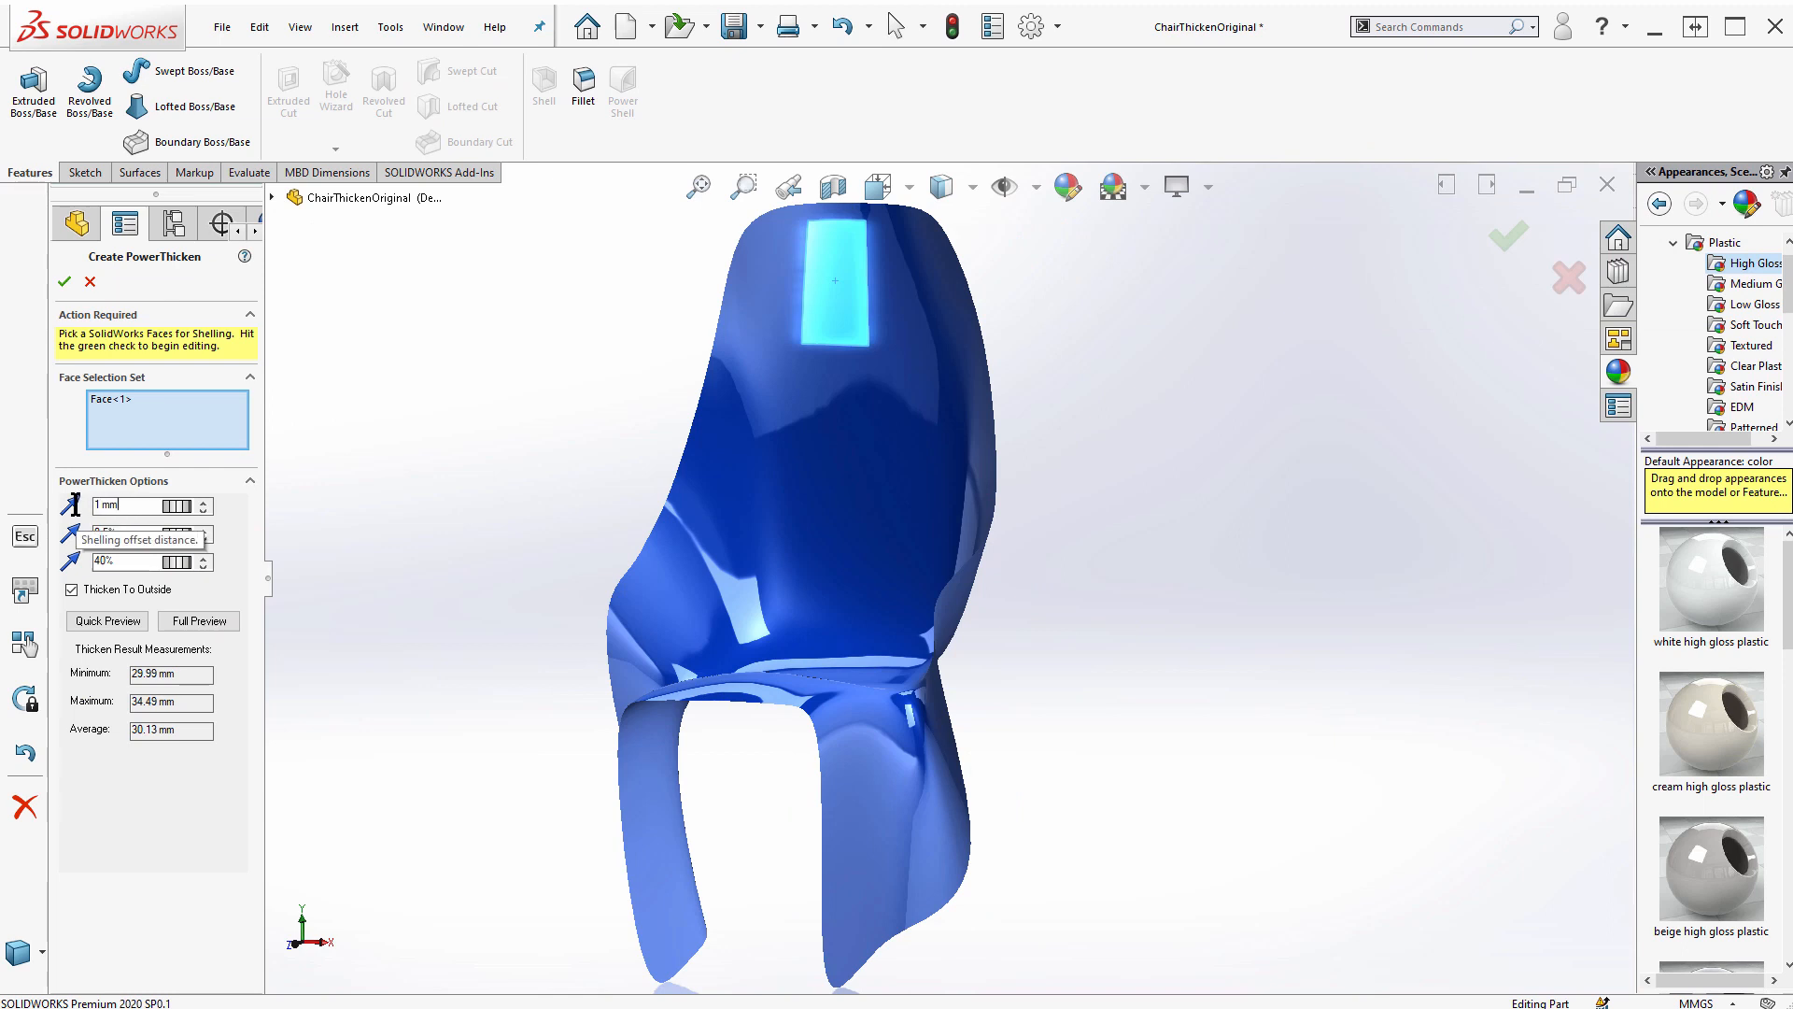